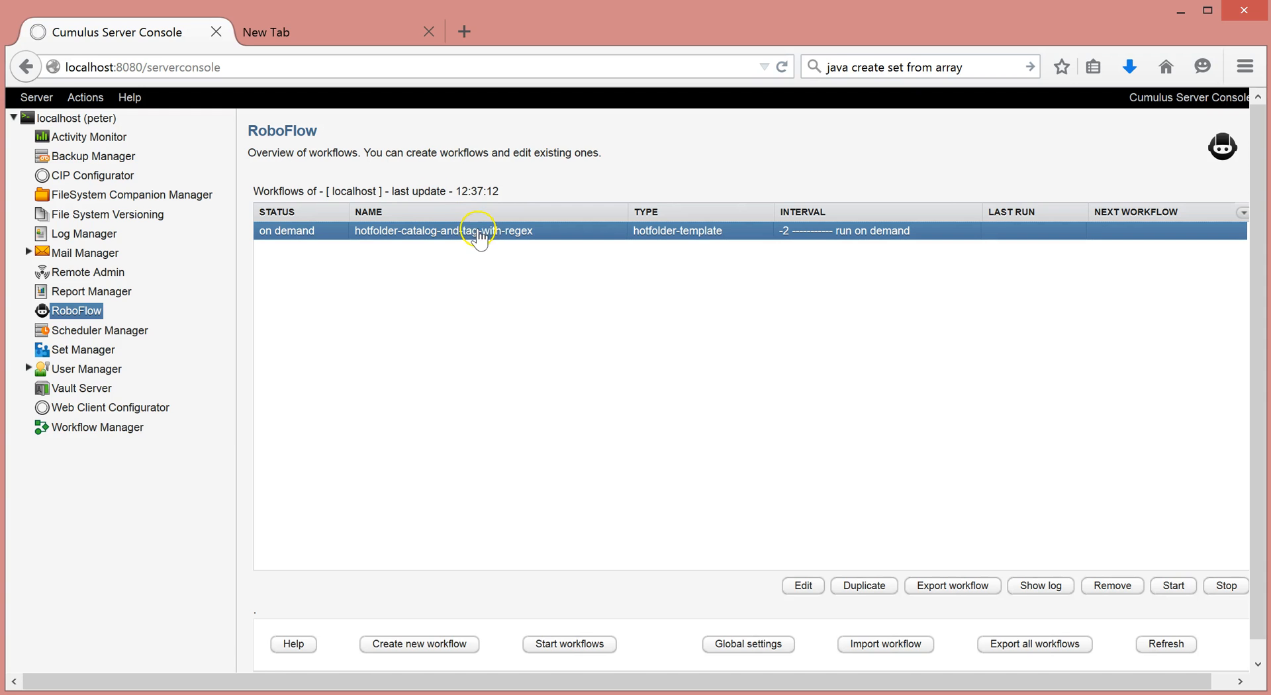
# Step: Open the settings of the hotfolder-catalog-and-tag-with-regex workflow and view the table behind its Parameter-File parameter, leaving it unedited
pyautogui.click(802, 595)
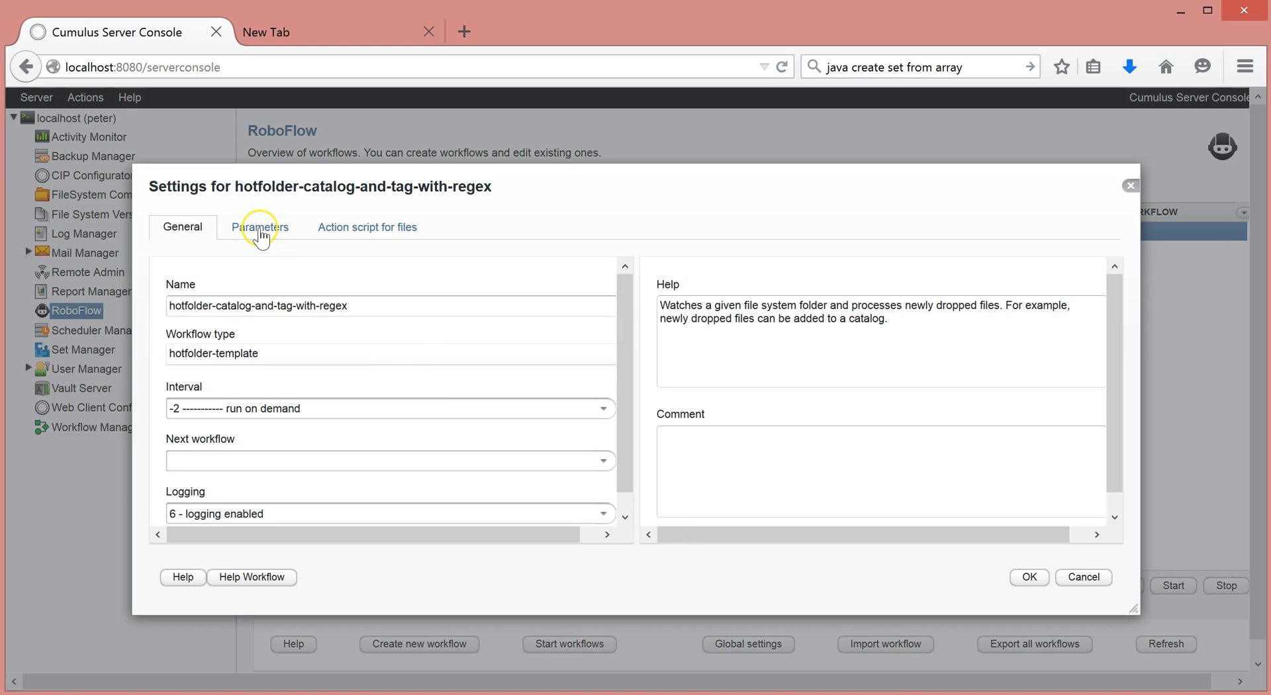
pyautogui.click(261, 233)
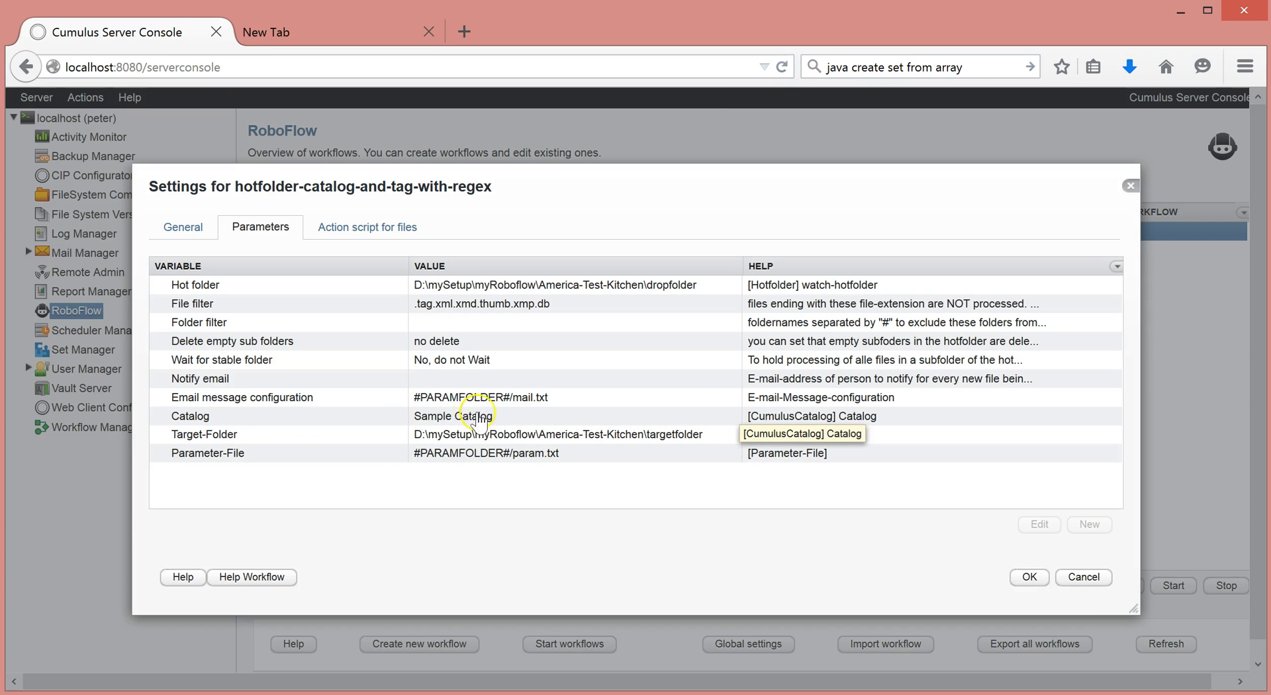
pyautogui.click(573, 456)
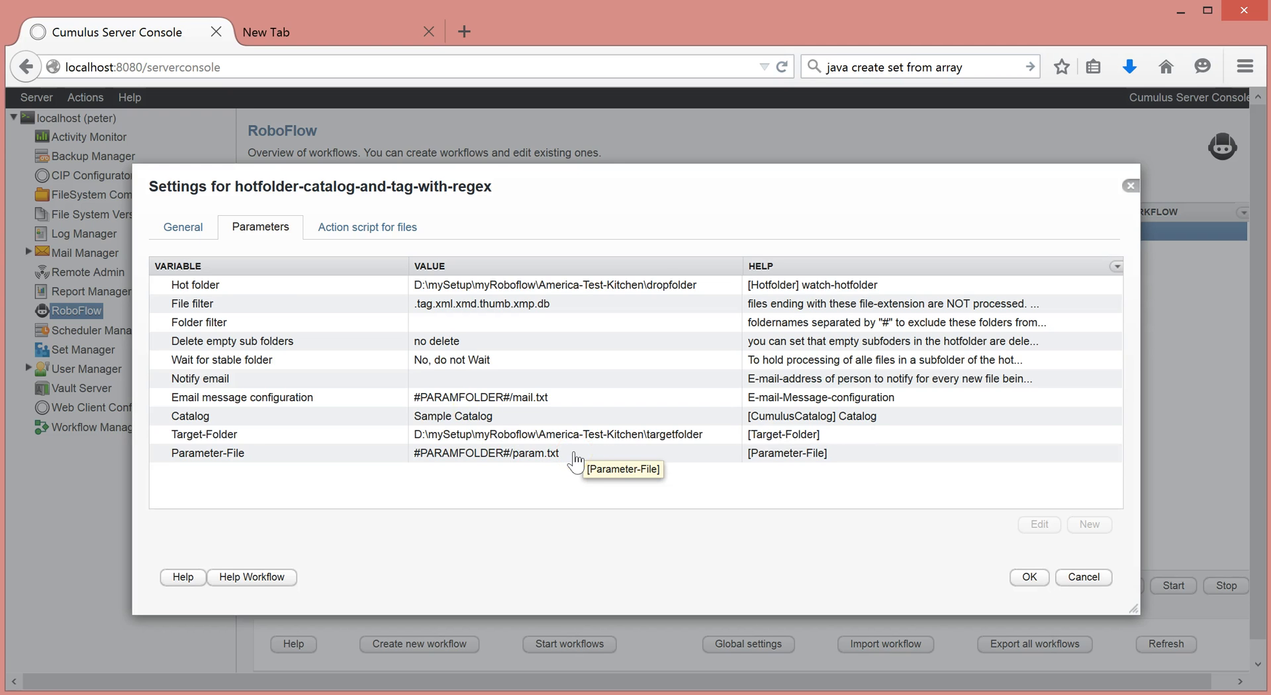
pyautogui.doubleClick(574, 456)
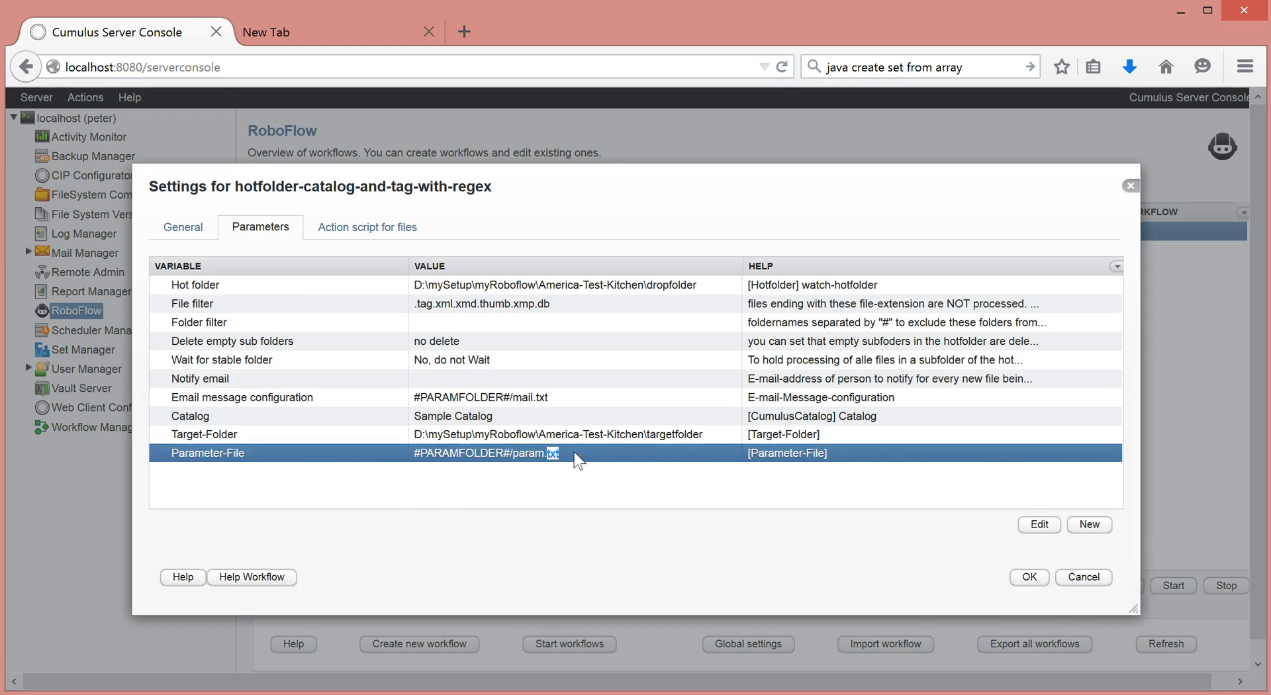
pyautogui.click(859, 363)
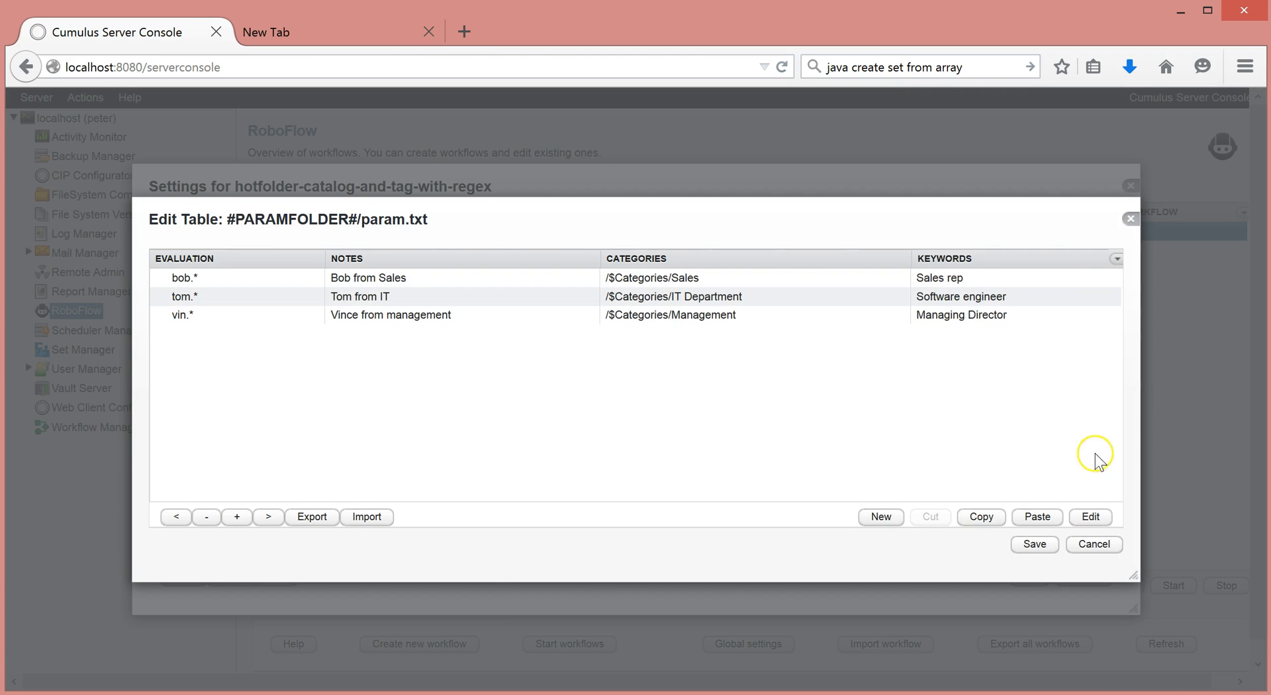
pyautogui.click(1093, 544)
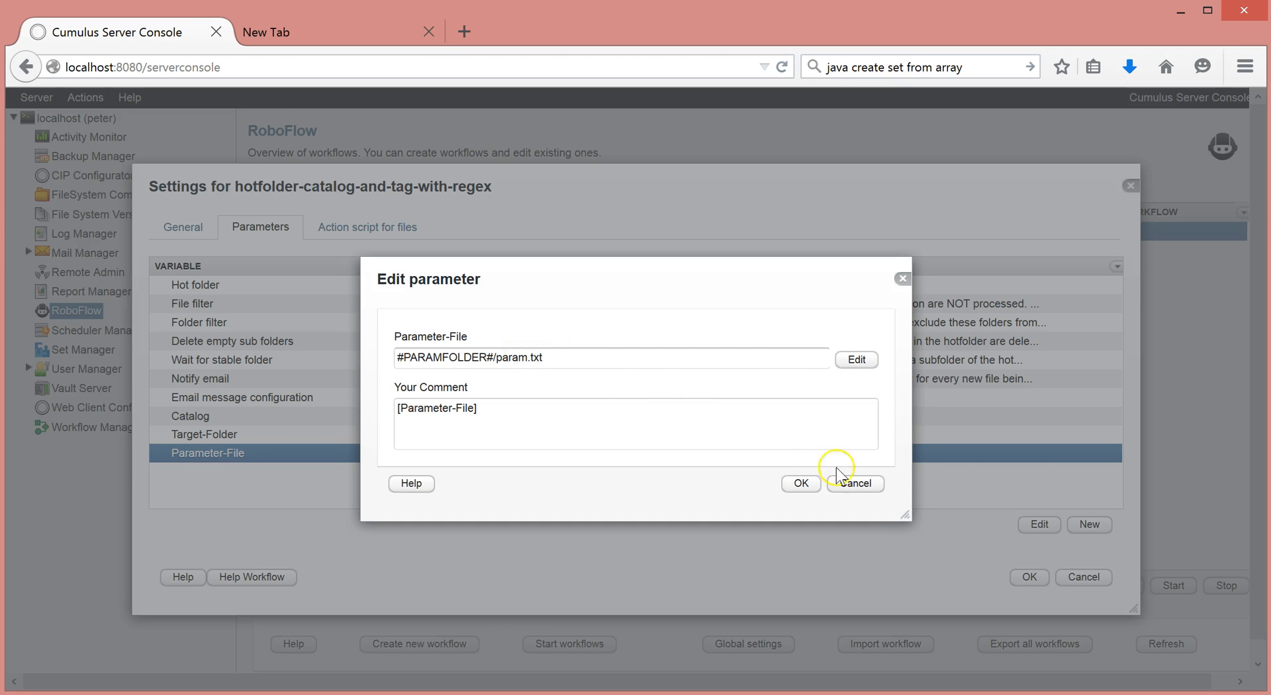
pyautogui.click(854, 483)
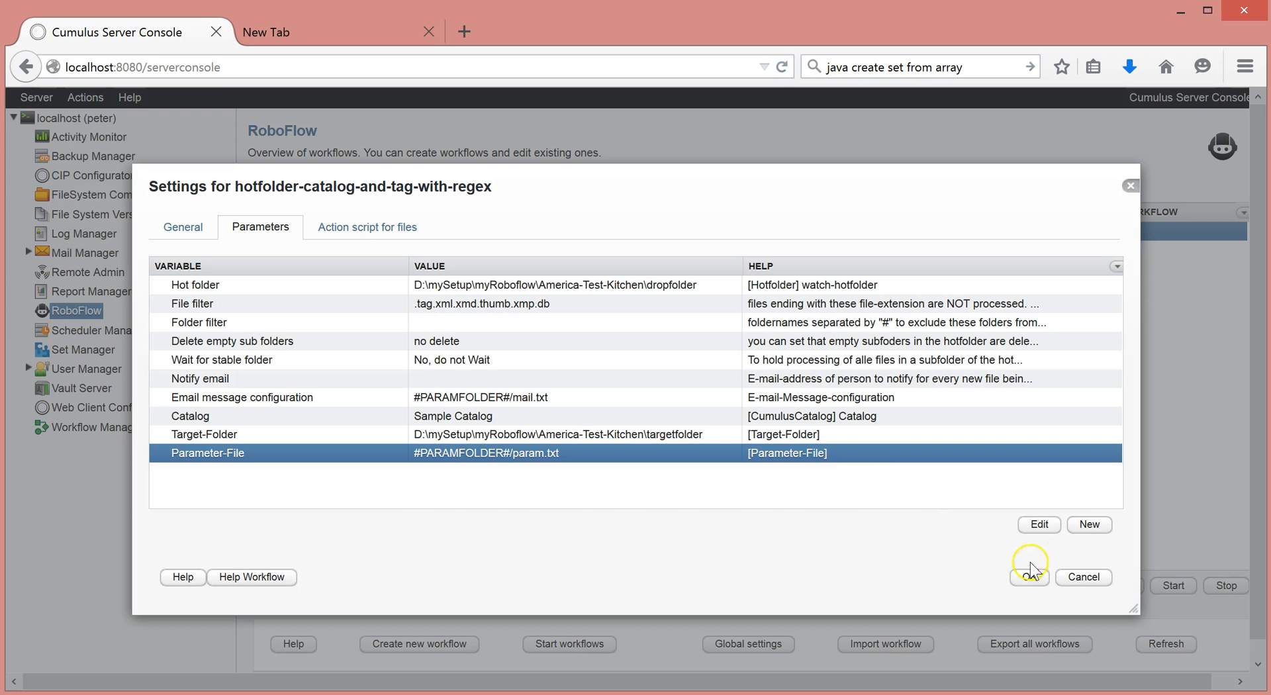
pyautogui.click(1090, 524)
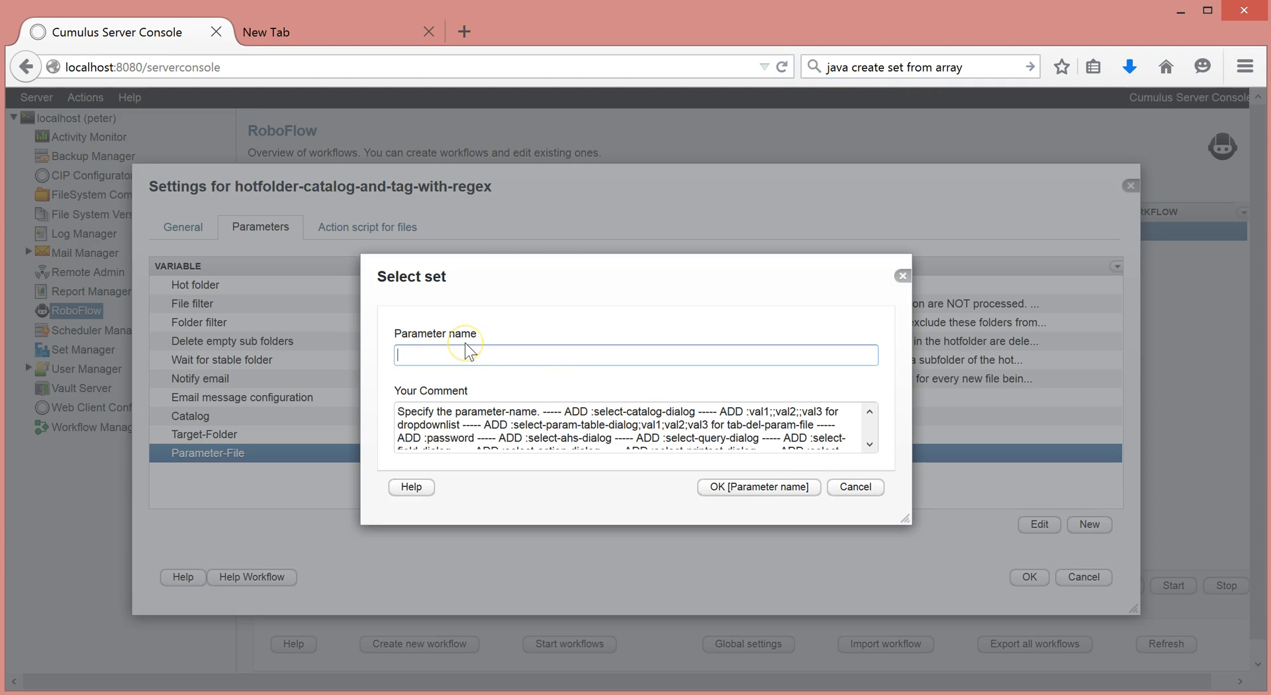
pyautogui.write('any par:')
pyautogui.moveTo(516, 425); pyautogui.dragTo(710, 425)
pyautogui.hotkey('ctrl', 'c')
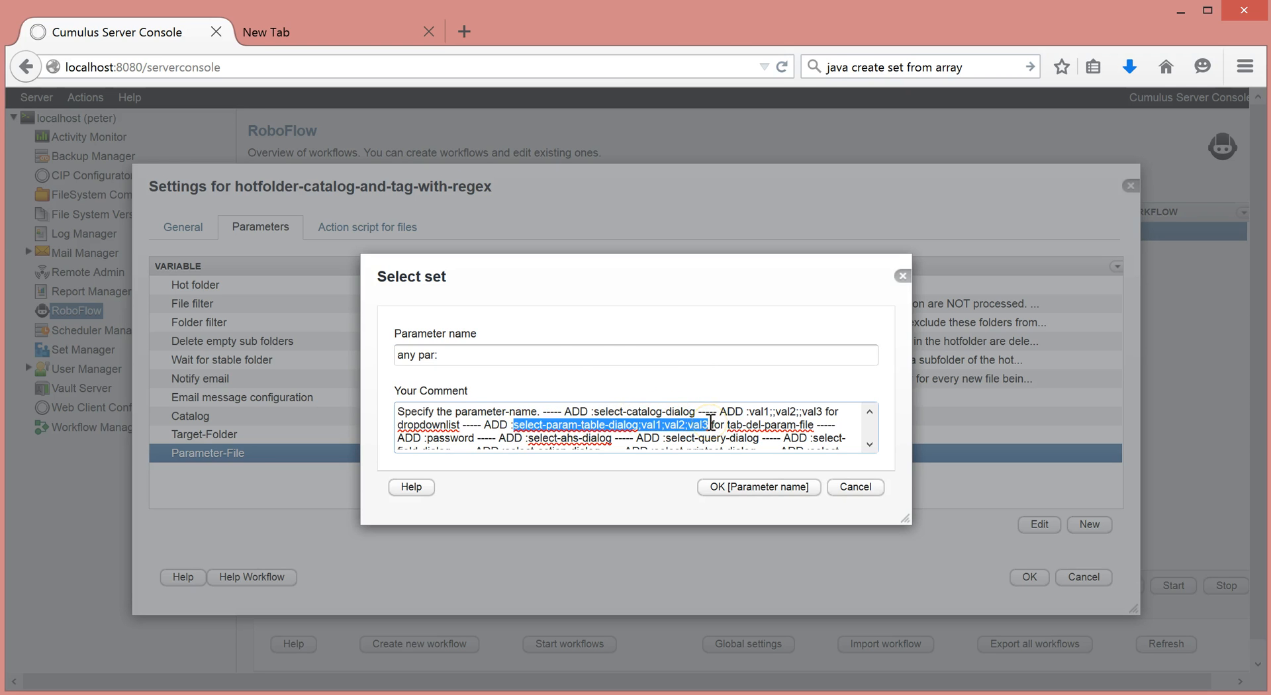
pyautogui.click(571, 357)
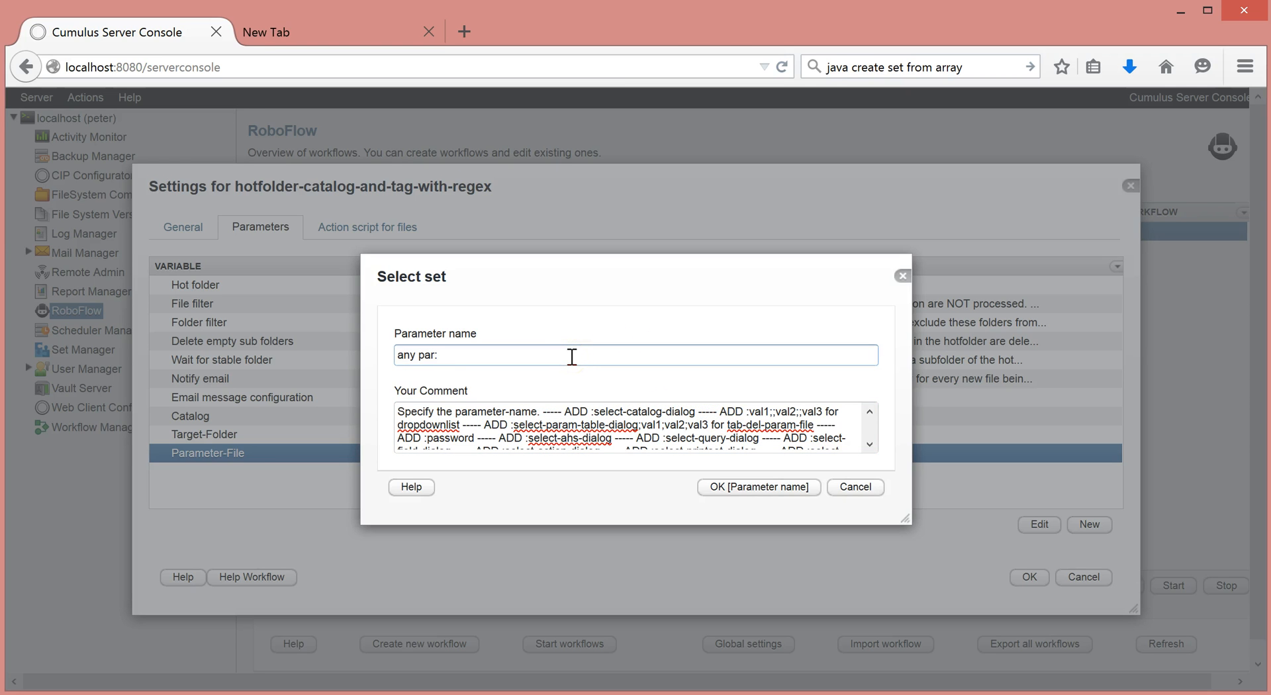
pyautogui.hotkey('ctrl', 'v')
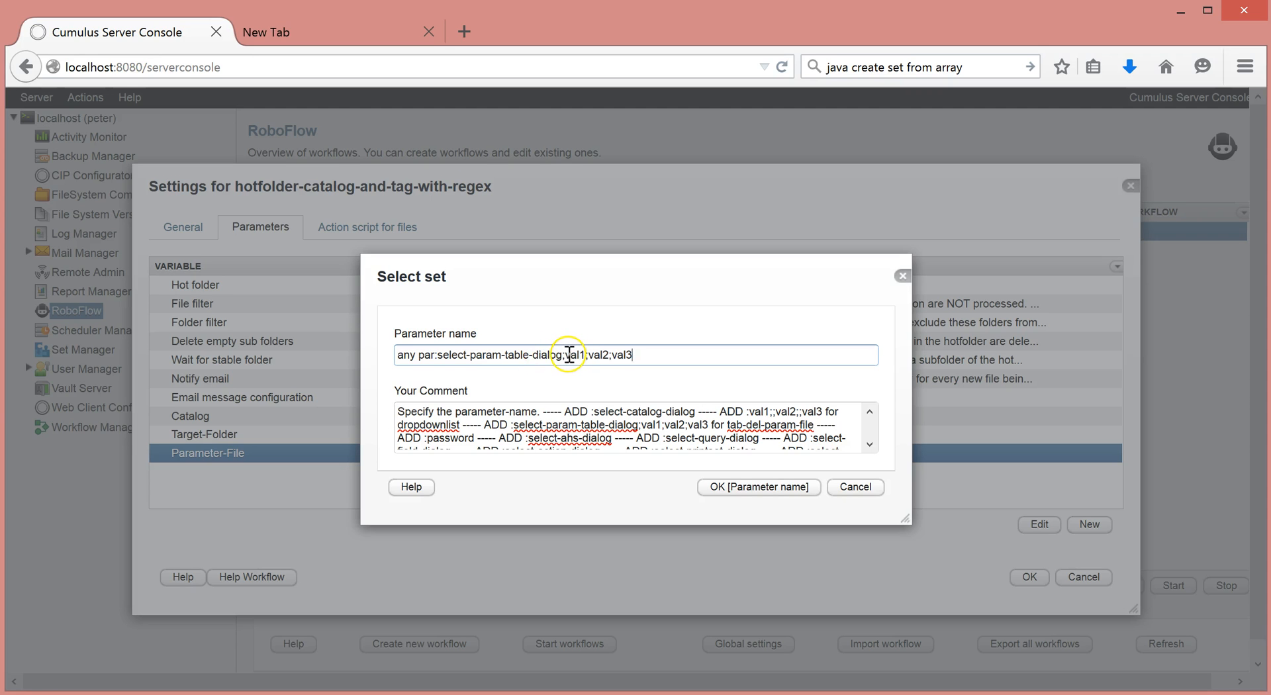
pyautogui.moveTo(566, 354); pyautogui.dragTo(643, 348)
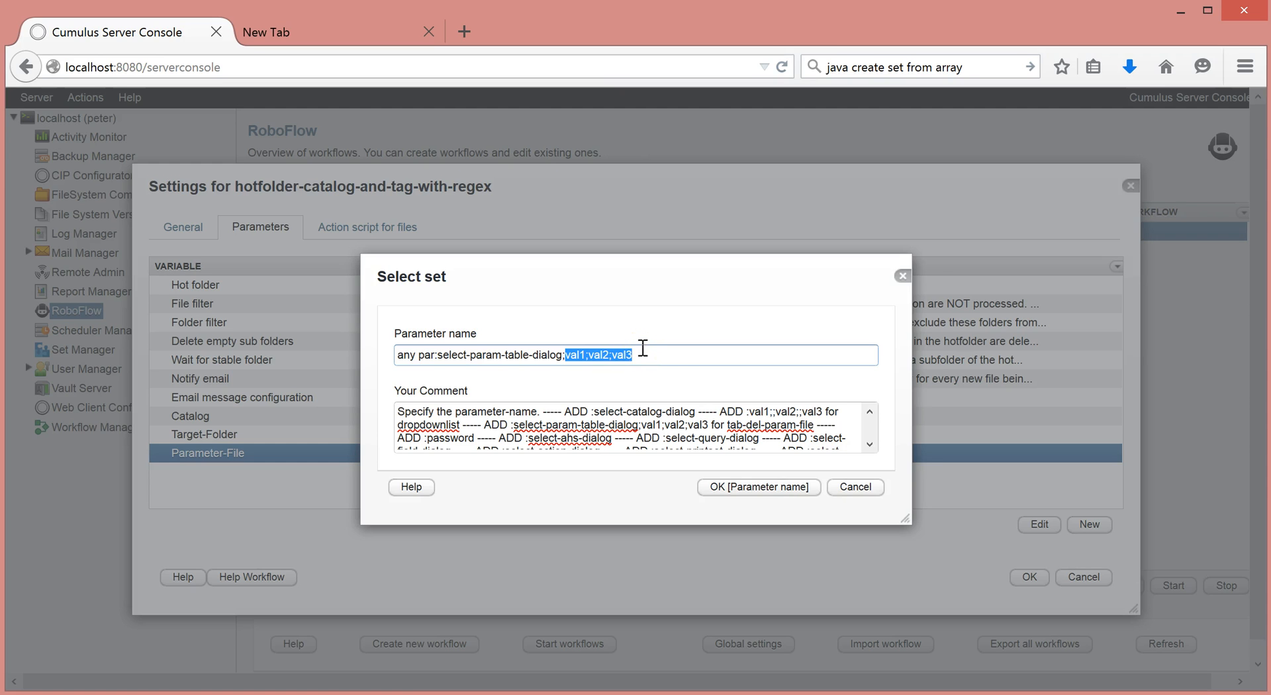
pyautogui.click(855, 487)
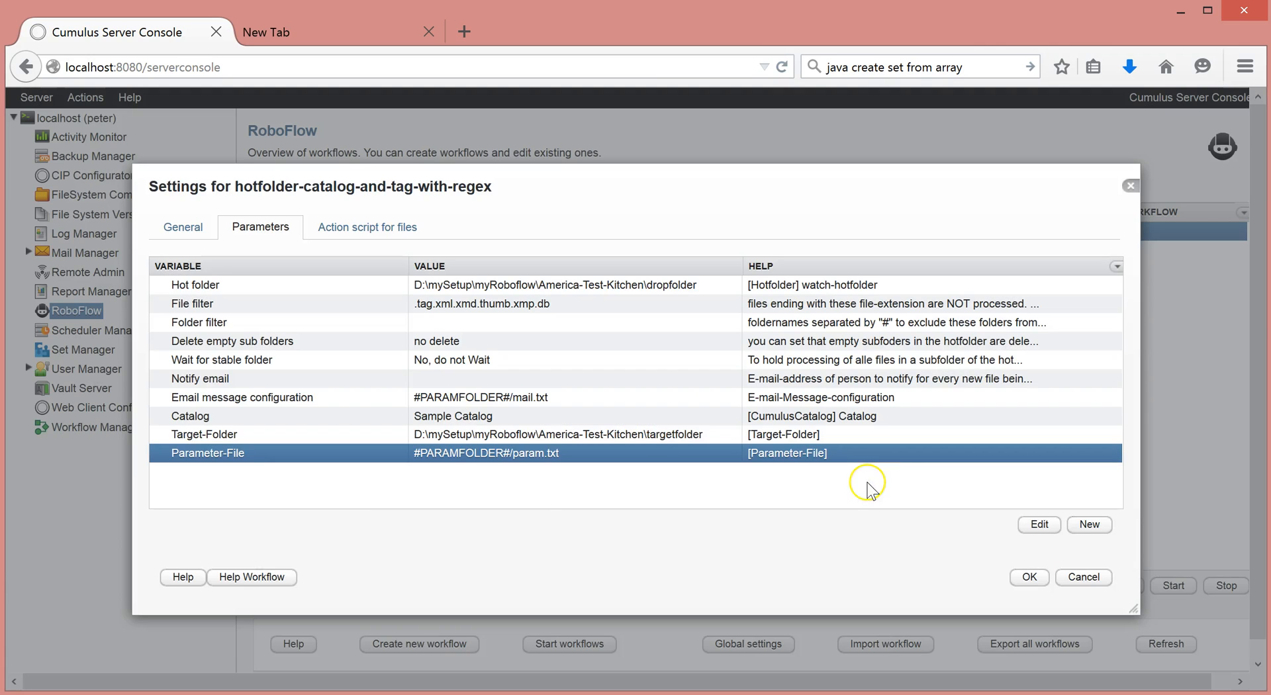
# Step: Examine the evaluation, notes, categories and keywords of the first row in the param.txt table, discarding any edits
pyautogui.doubleClick(246, 457)
pyautogui.click(856, 358)
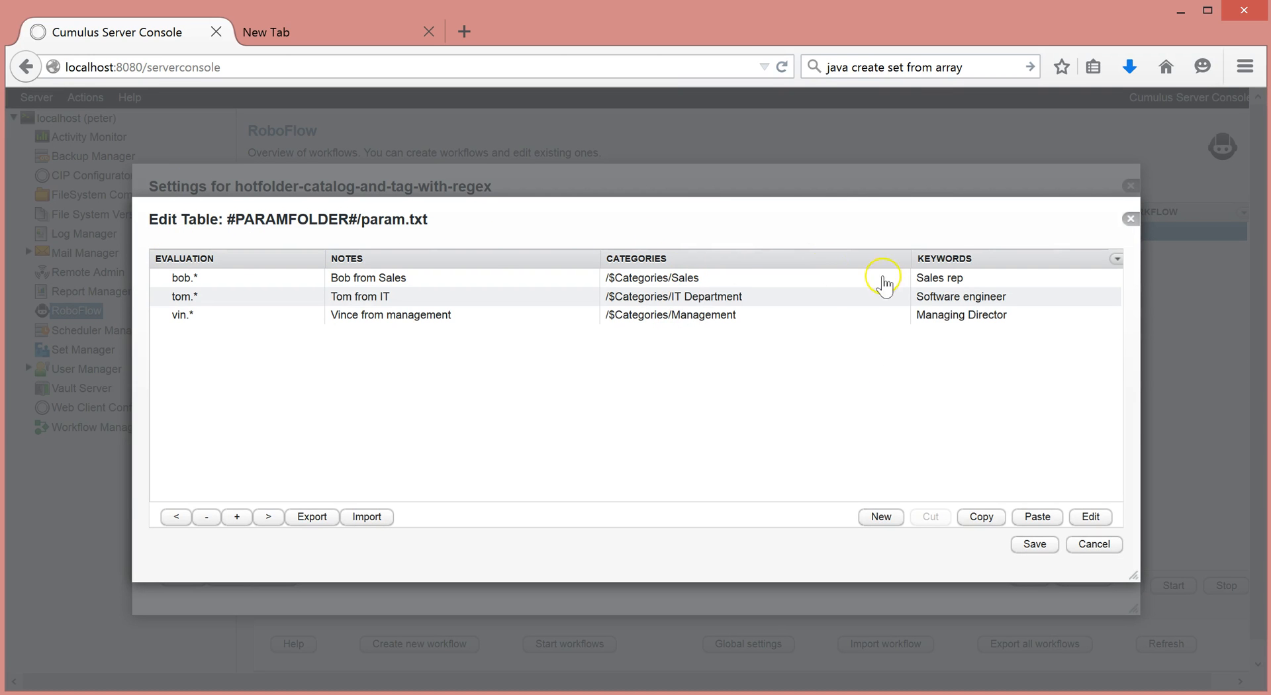
pyautogui.click(189, 289)
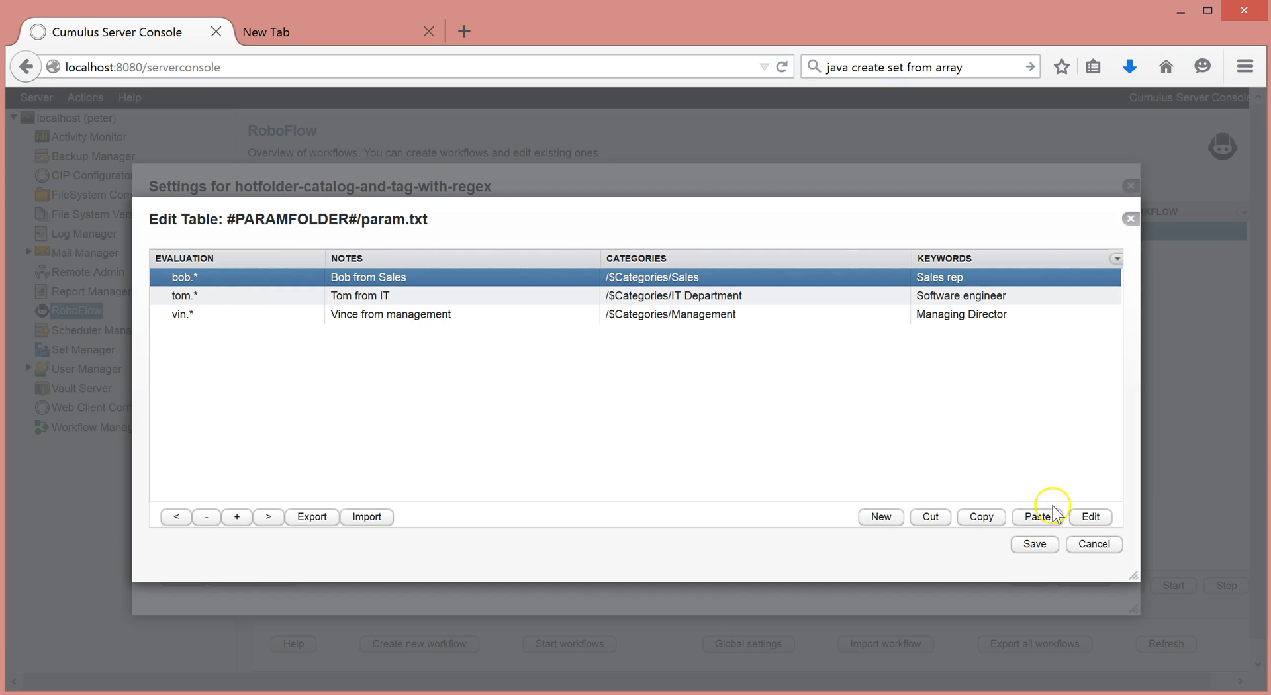
pyautogui.click(1097, 545)
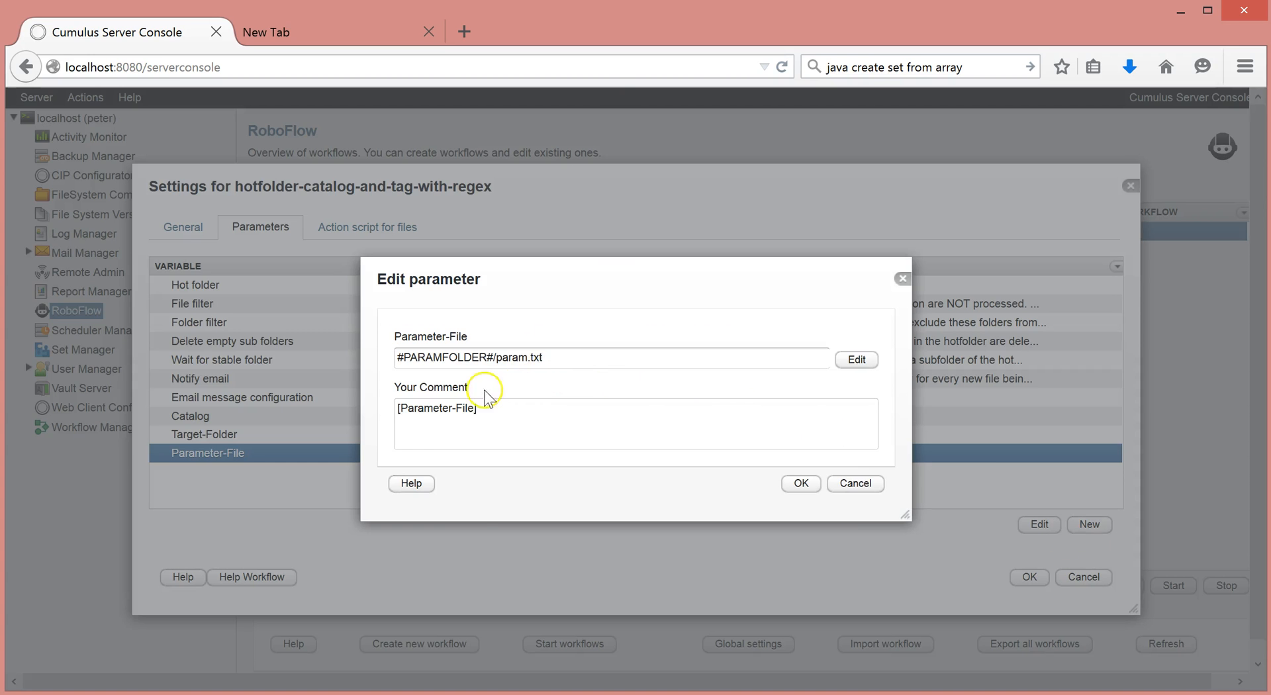
pyautogui.click(853, 485)
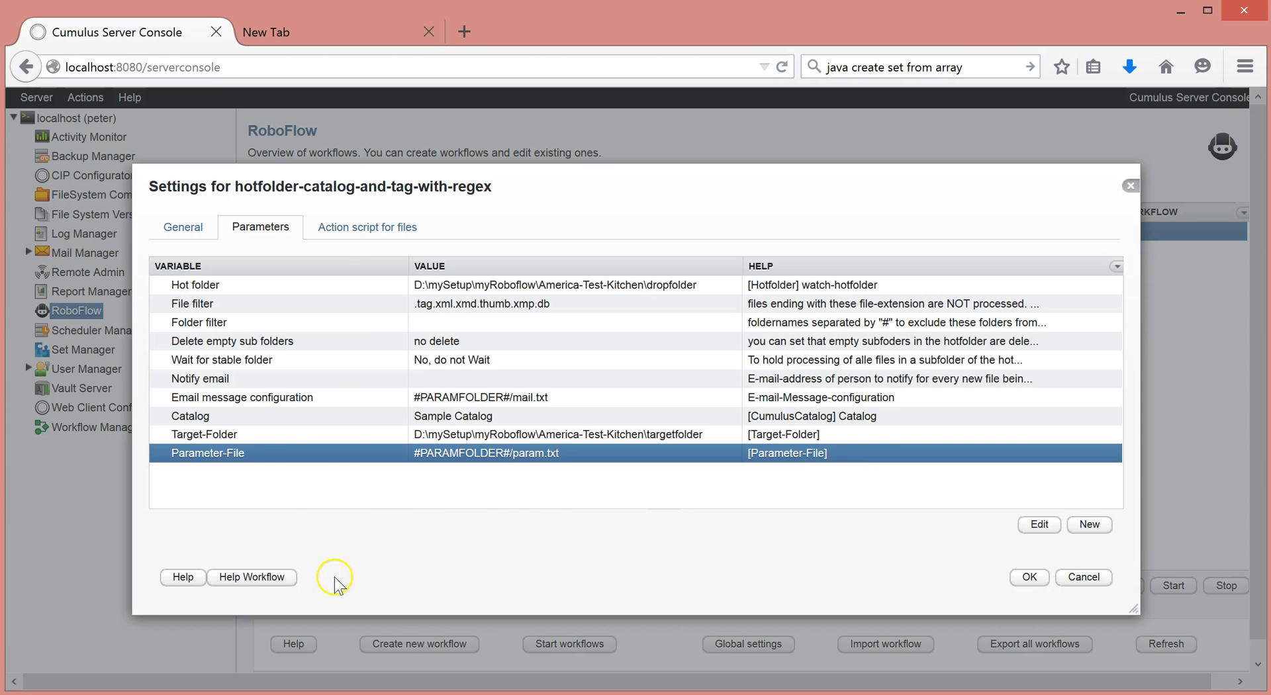
# Step: Open the workflow's help document and copy the regular expressions tutorial address listed with the file filter examples
pyautogui.click(268, 577)
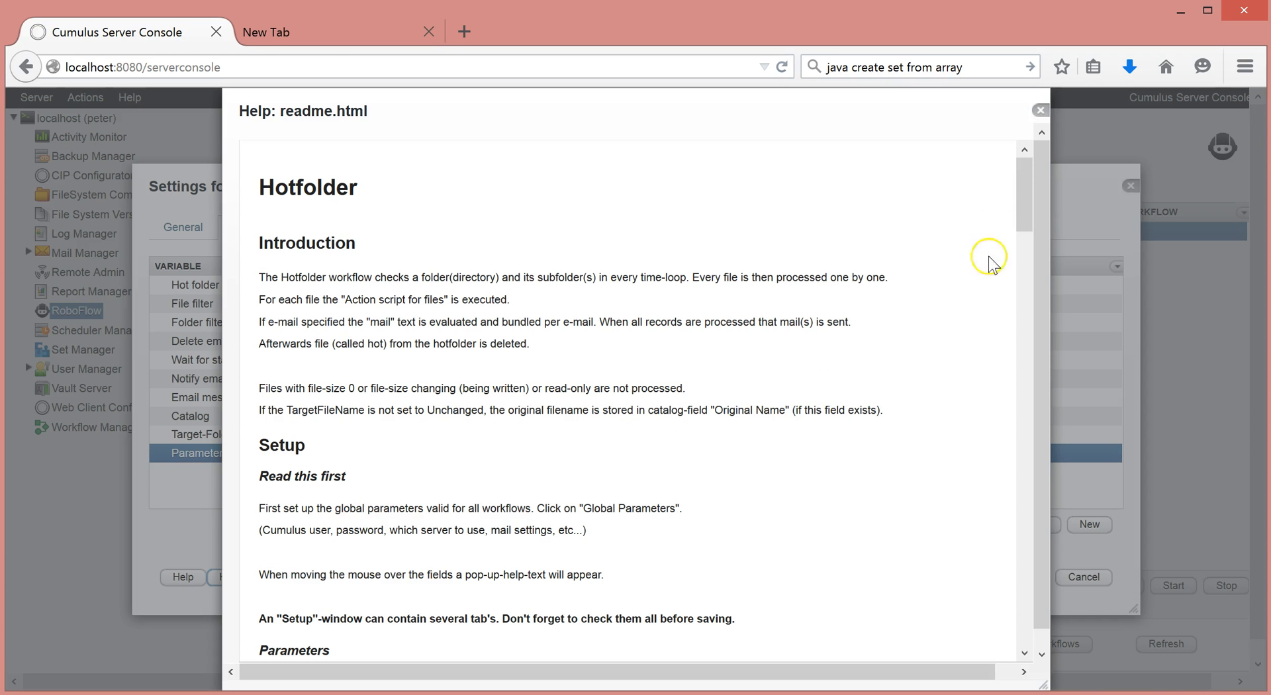
pyautogui.moveTo(1023, 199); pyautogui.dragTo(1029, 346)
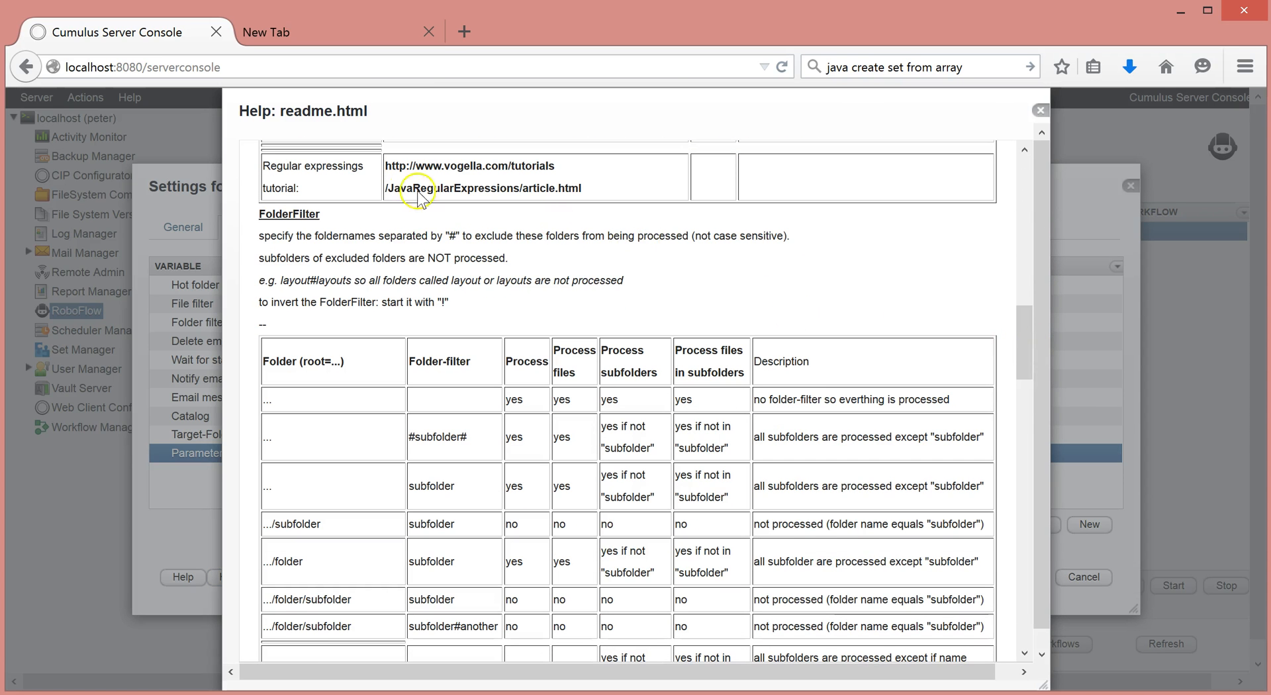
pyautogui.moveTo(385, 167); pyautogui.dragTo(591, 193)
pyautogui.hotkey('ctrl', 'c')
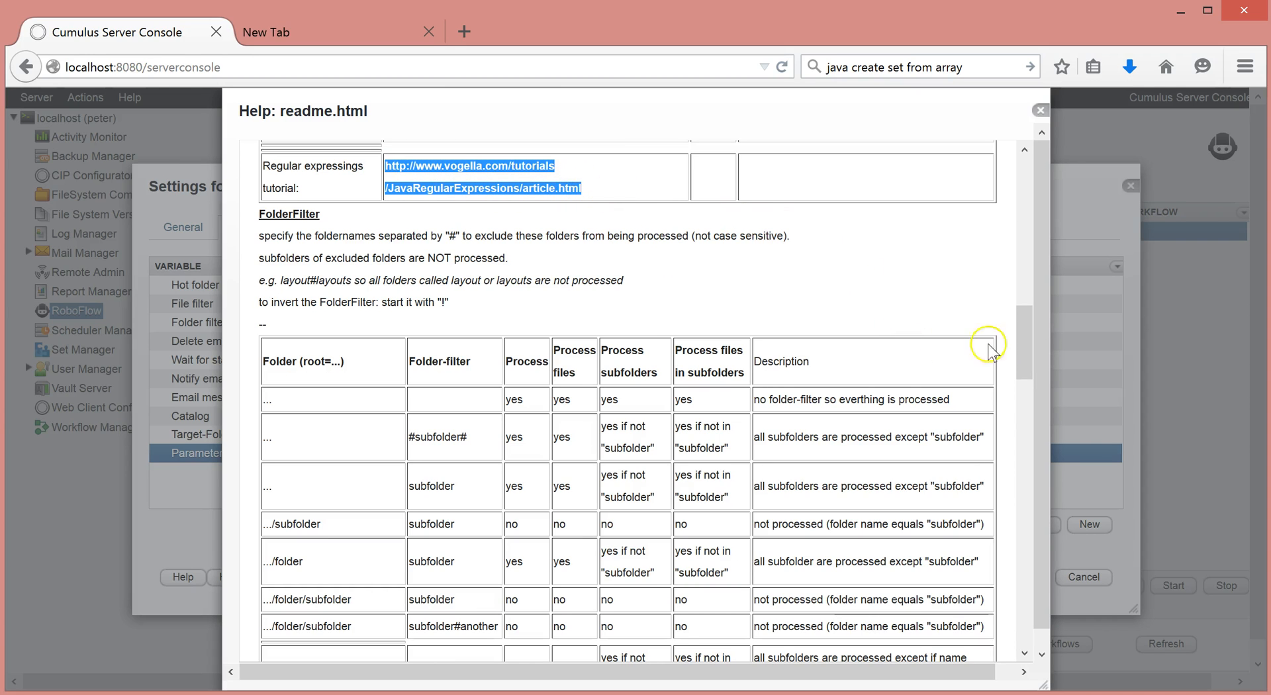
pyautogui.moveTo(1026, 356); pyautogui.dragTo(1025, 308)
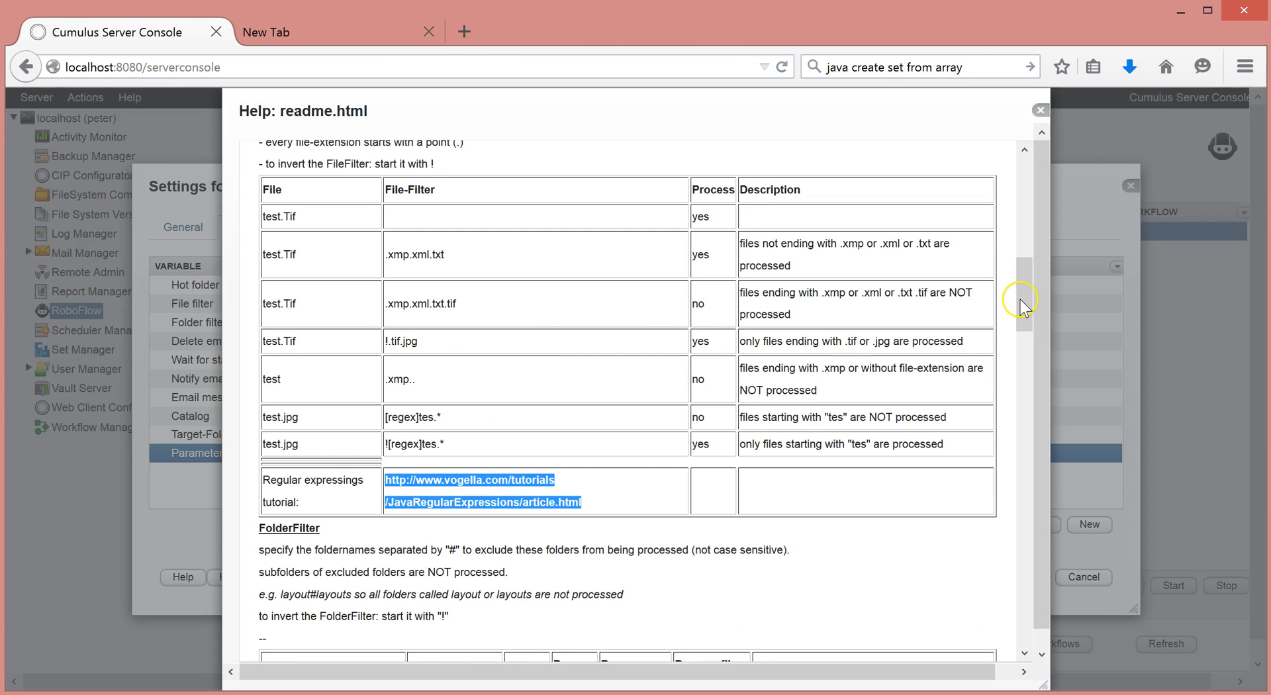
# Step: Load the copied tutorial address in the empty browser tab and examine the page's regular expression introduction and examples
pyautogui.click(294, 33)
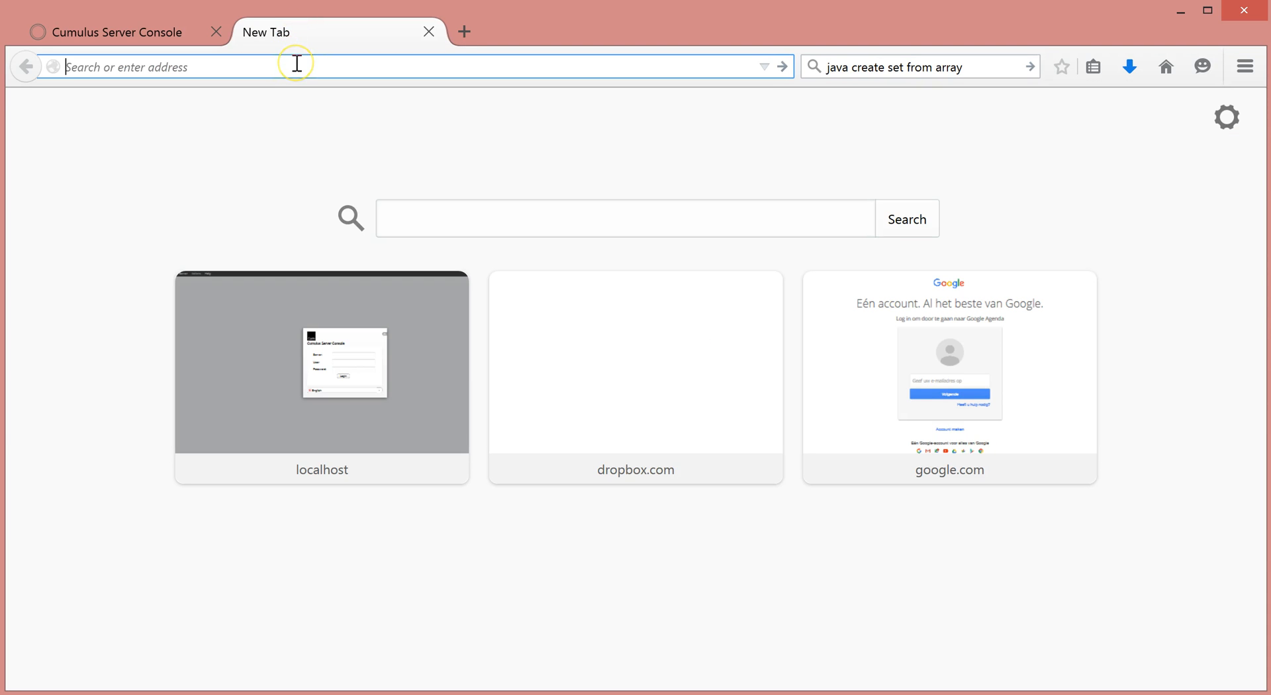
pyautogui.hotkey('ctrl', 'v')
pyautogui.press('Return')
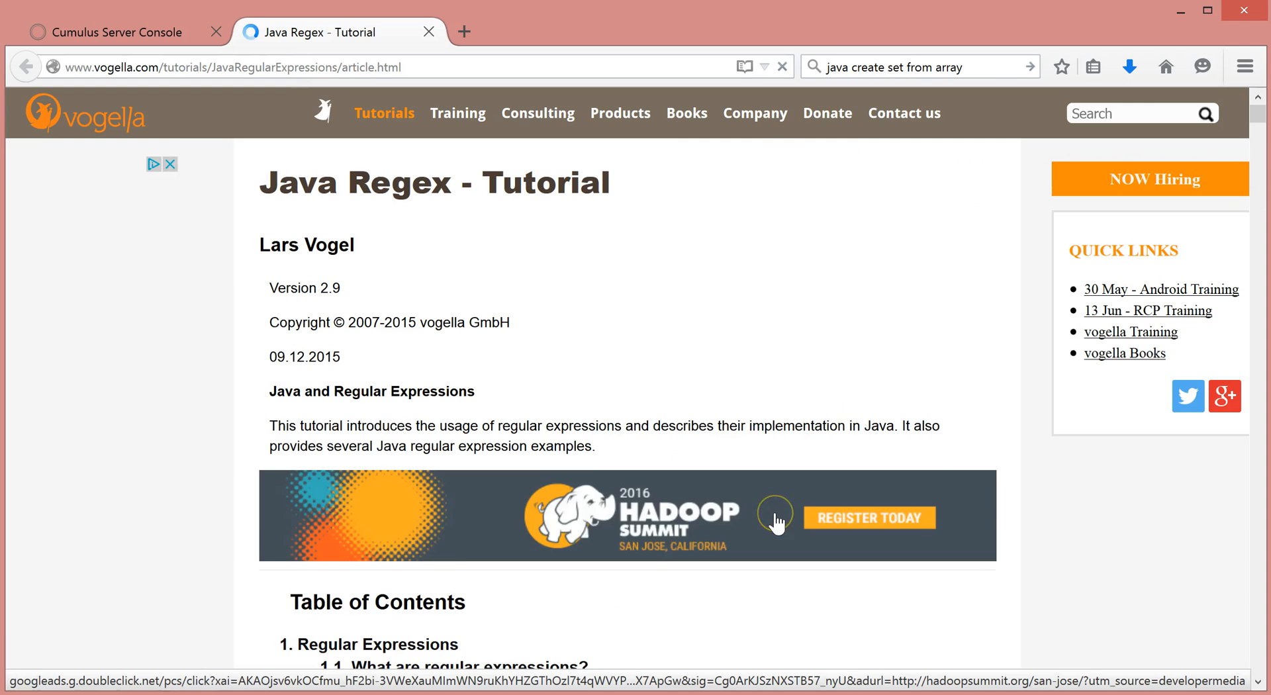
pyautogui.scroll(-15, 776, 520)
pyautogui.scroll(-2, 776, 513)
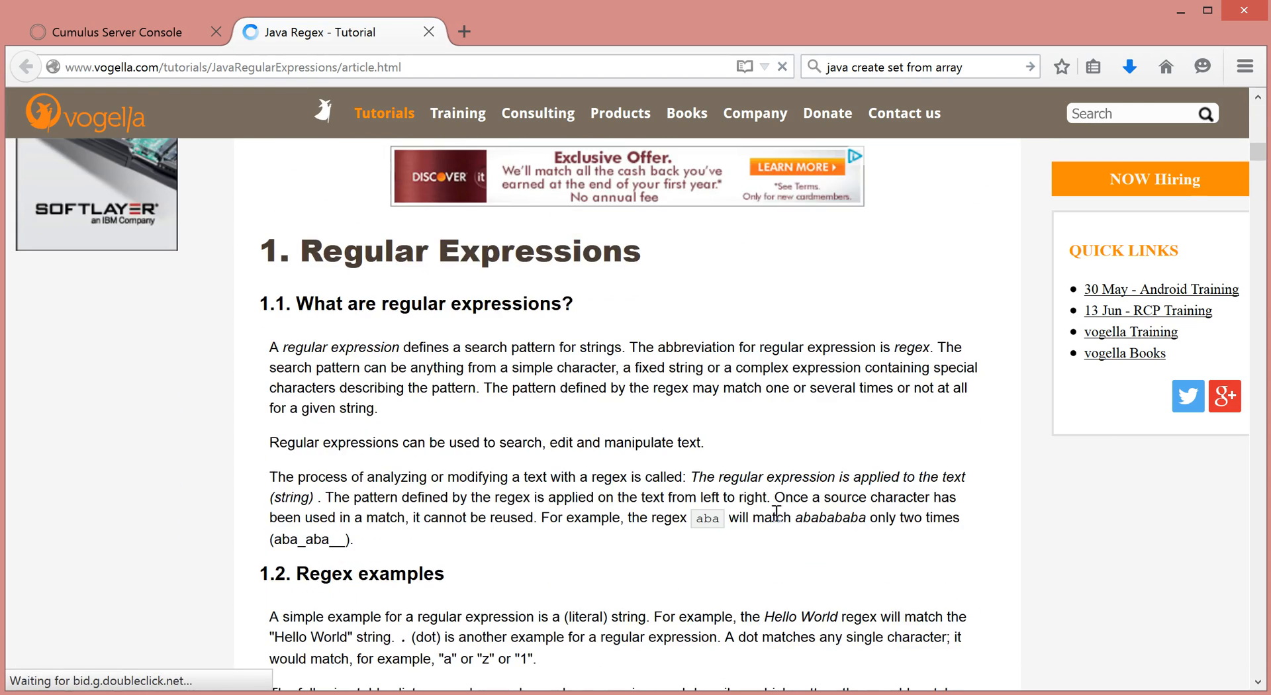
pyautogui.scroll(-6, 776, 513)
pyautogui.scroll(-3, 776, 513)
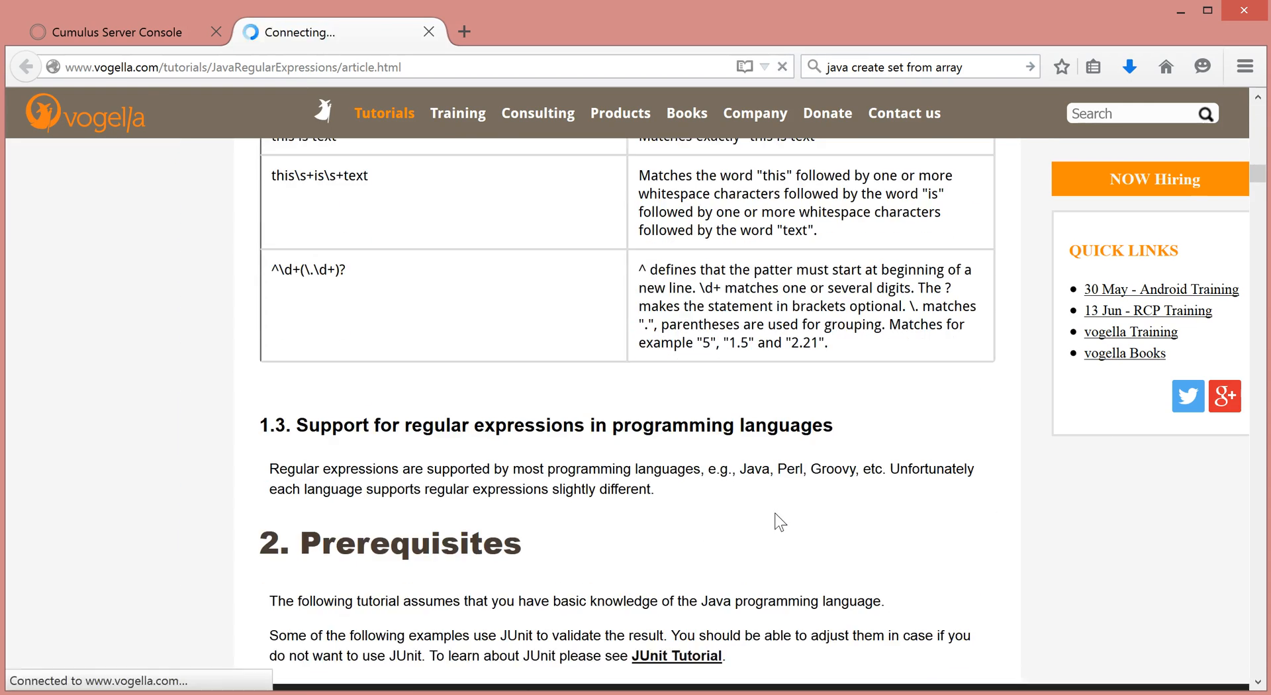
pyautogui.scroll(-3, 778, 520)
pyautogui.scroll(20, 778, 519)
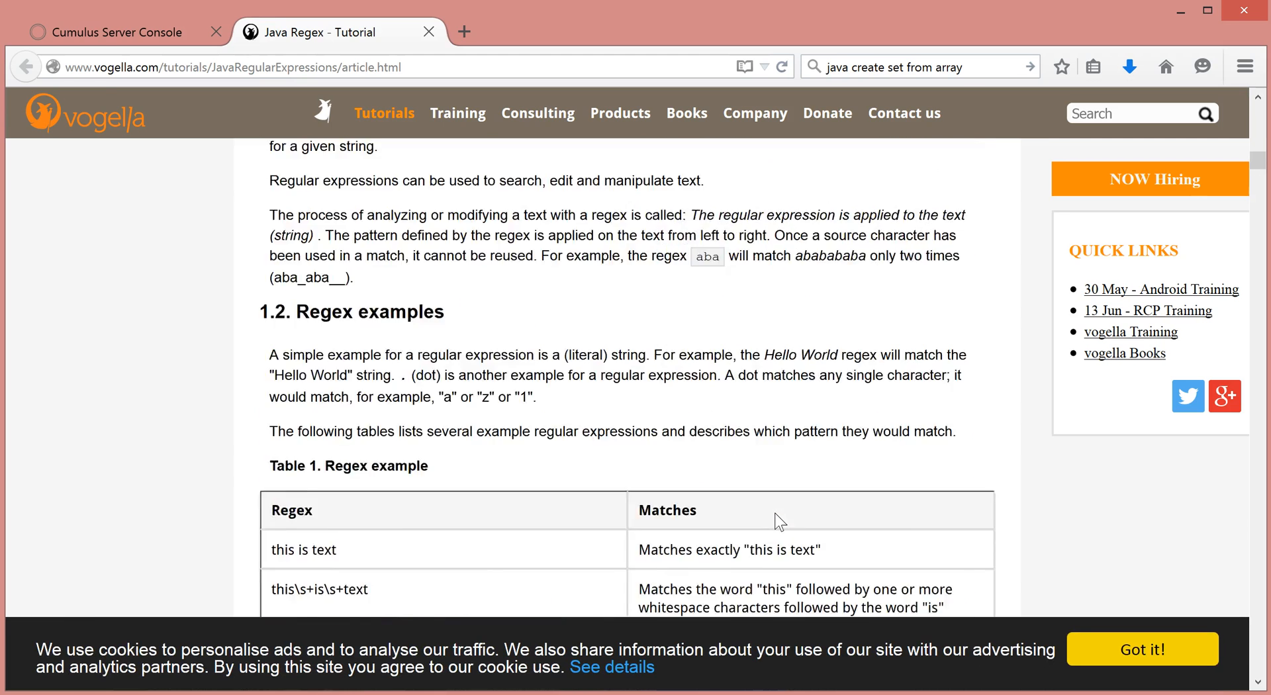
# Step: Switch back to the Cumulus Server Console, close the help document, and go through the Catalog, Target-Folder and Parameter-File parameters
pyautogui.click(105, 33)
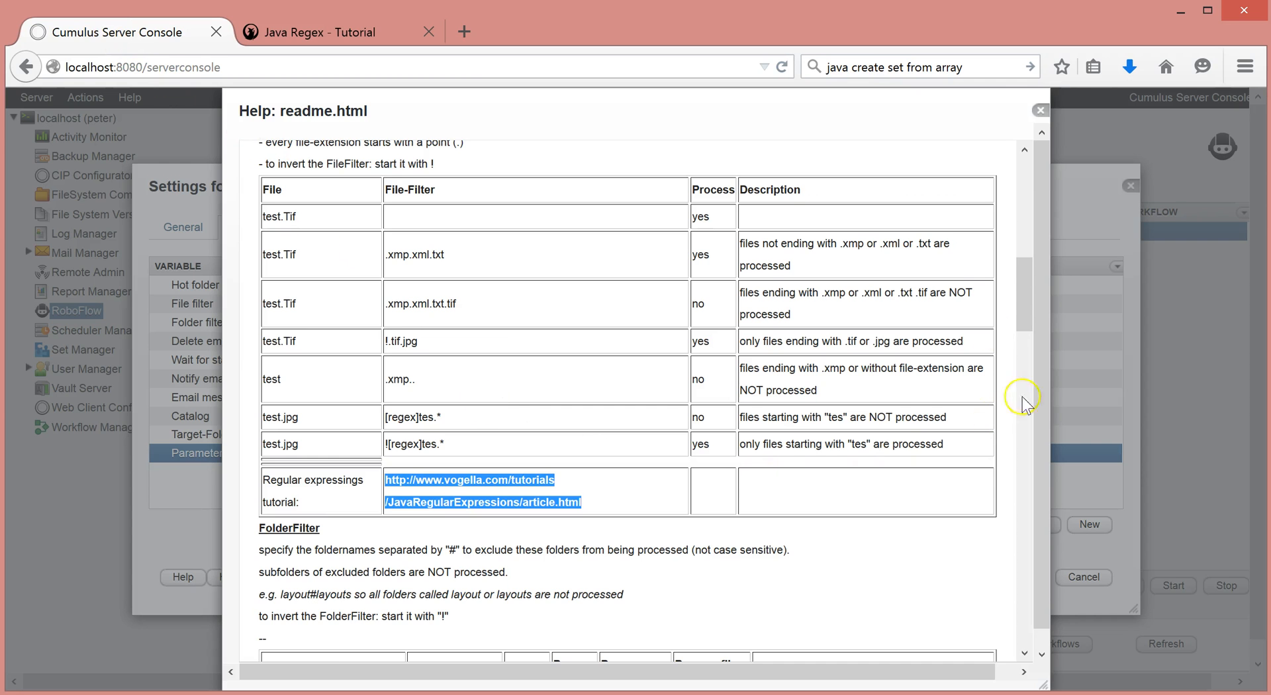
pyautogui.click(1040, 110)
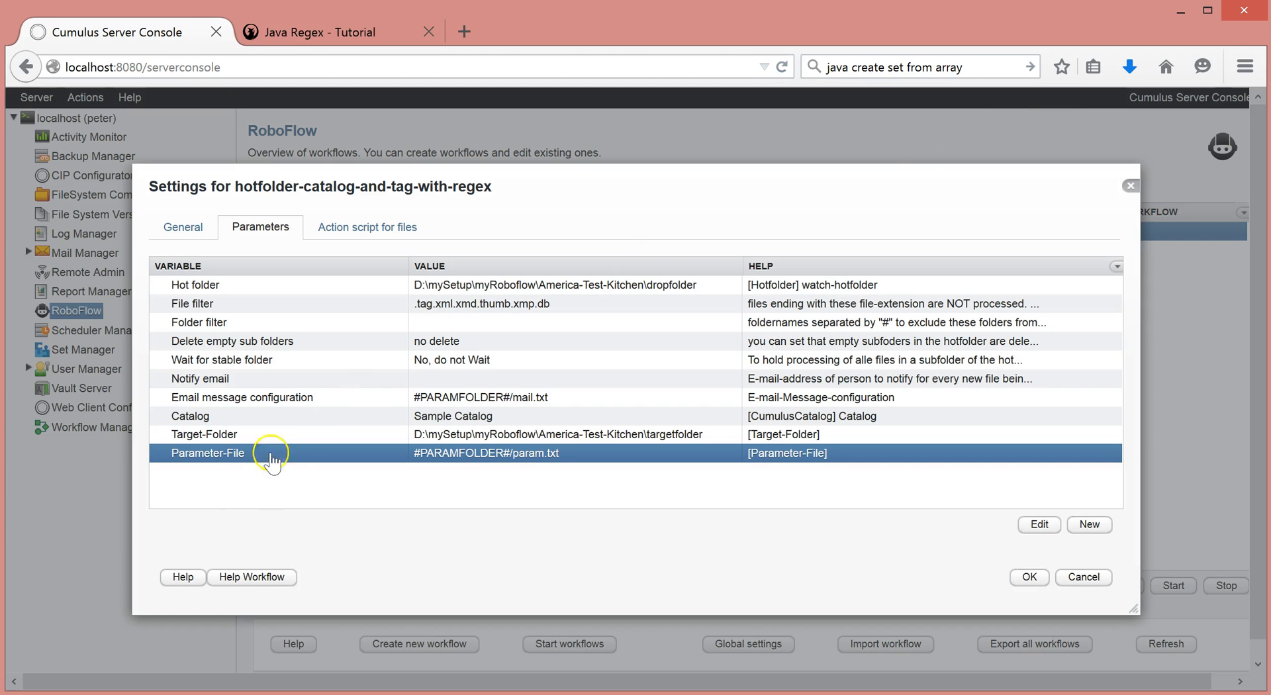
pyautogui.click(286, 417)
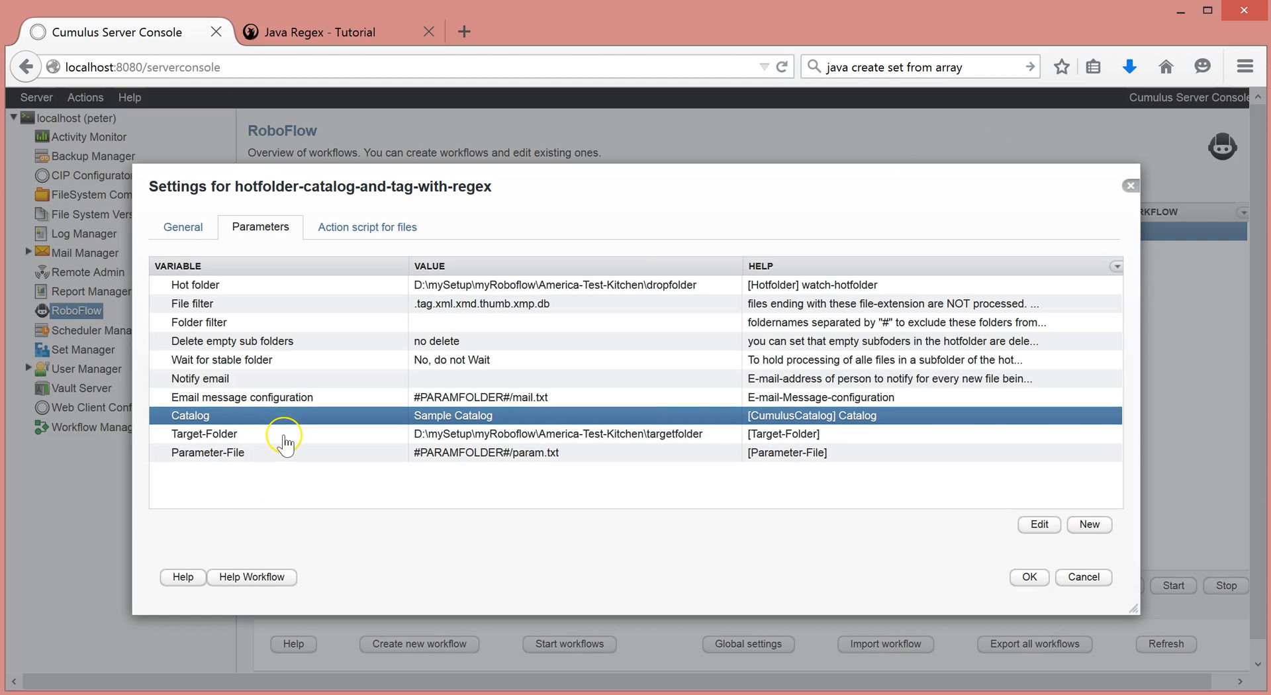
pyautogui.click(286, 437)
pyautogui.click(286, 455)
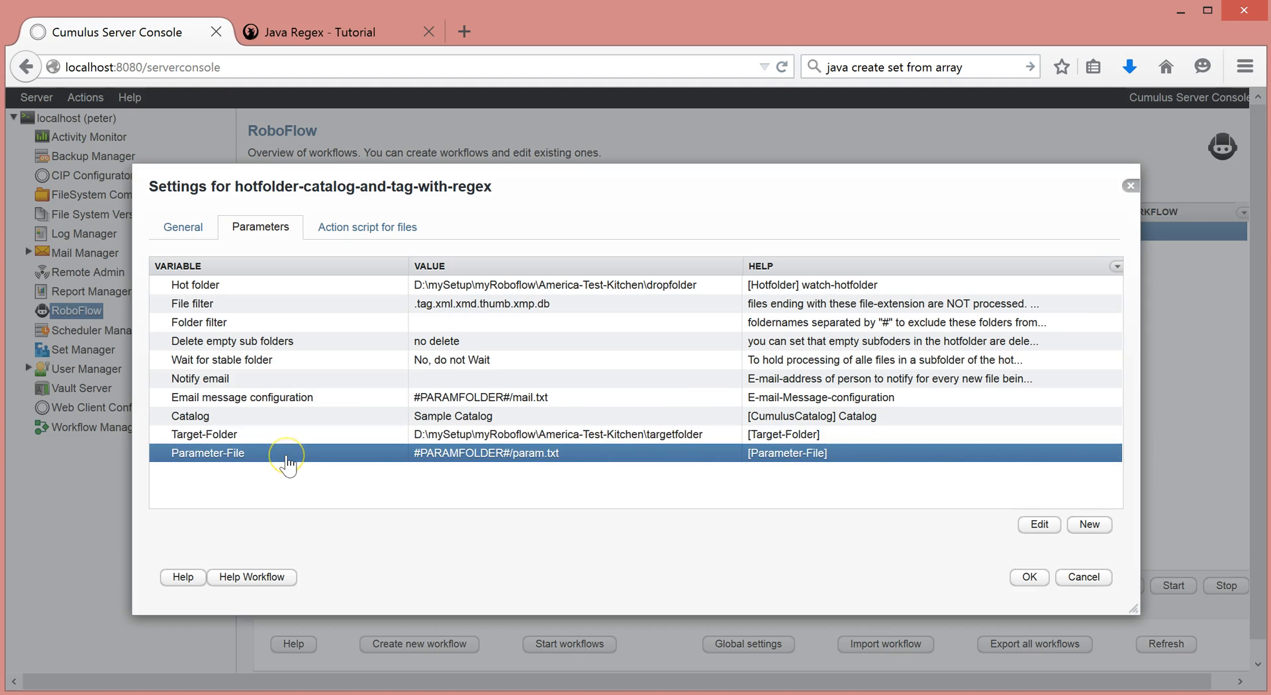
# Step: Show the workflow's action script for files and expand the test-if-first-item-of-loop condition
pyautogui.click(360, 228)
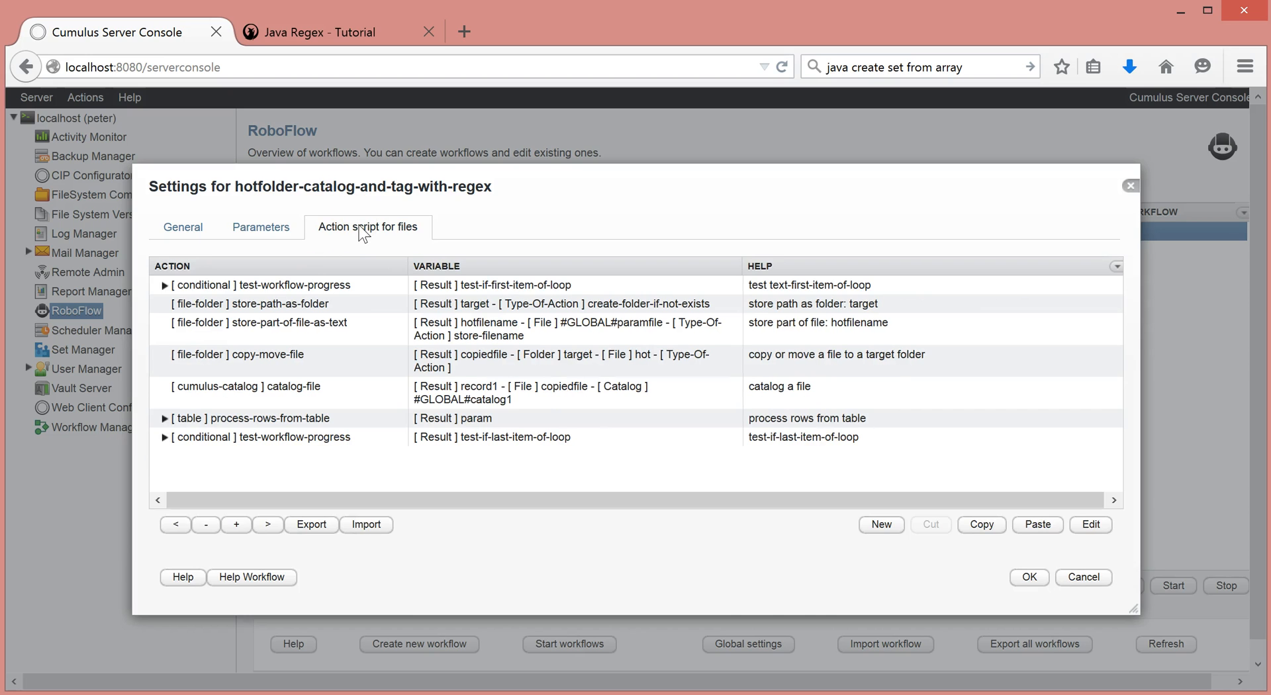
pyautogui.click(274, 287)
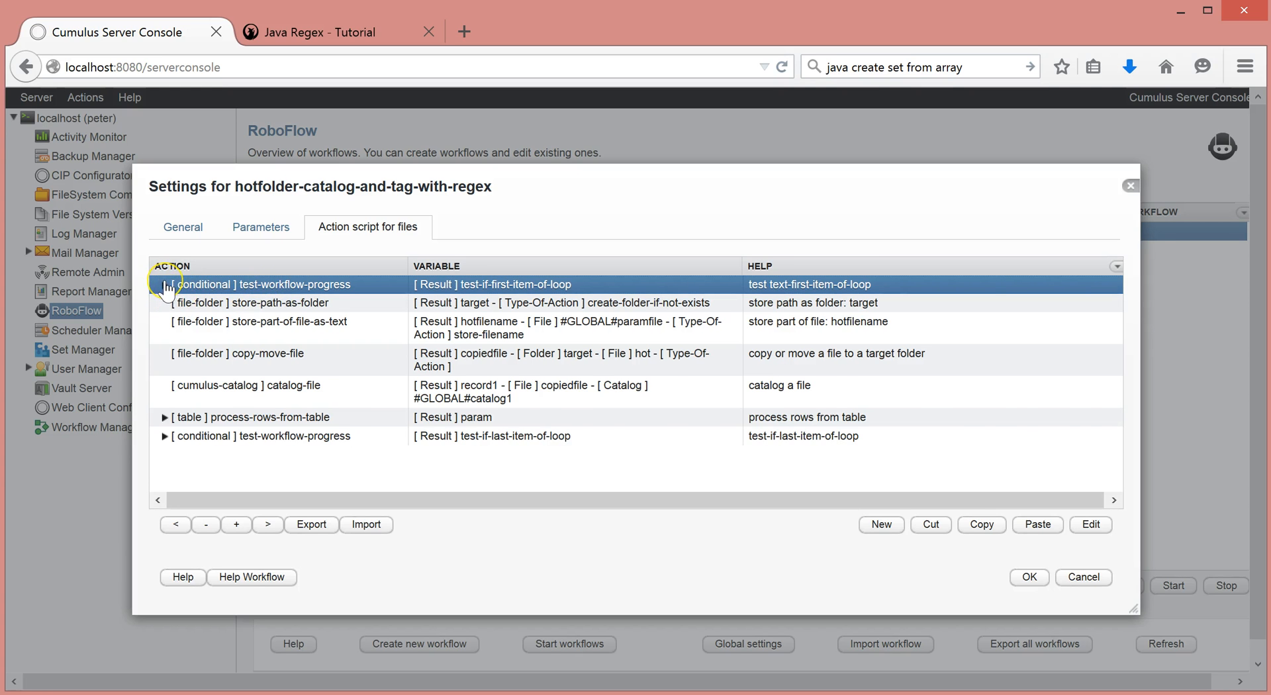
pyautogui.click(164, 286)
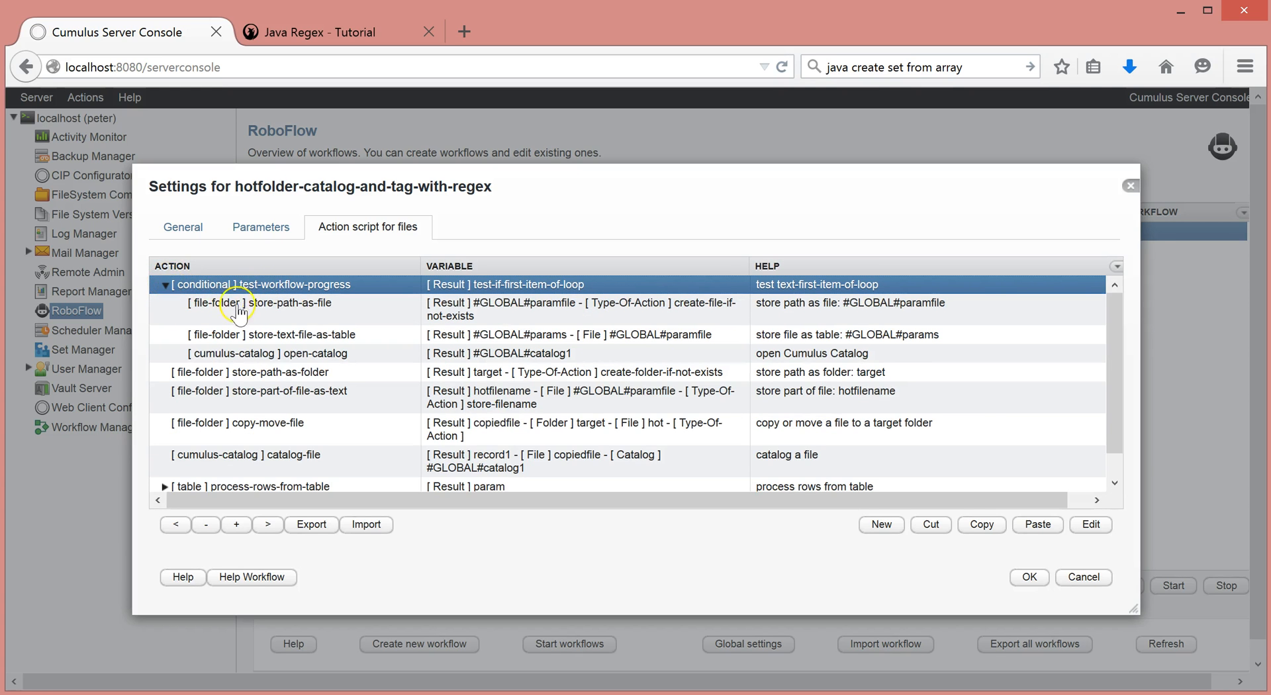
# Step: Examine how the store-path-as-file action wraps the Parameter-File variable in its Path-Of-File tag, and close the action without changes
pyautogui.doubleClick(308, 316)
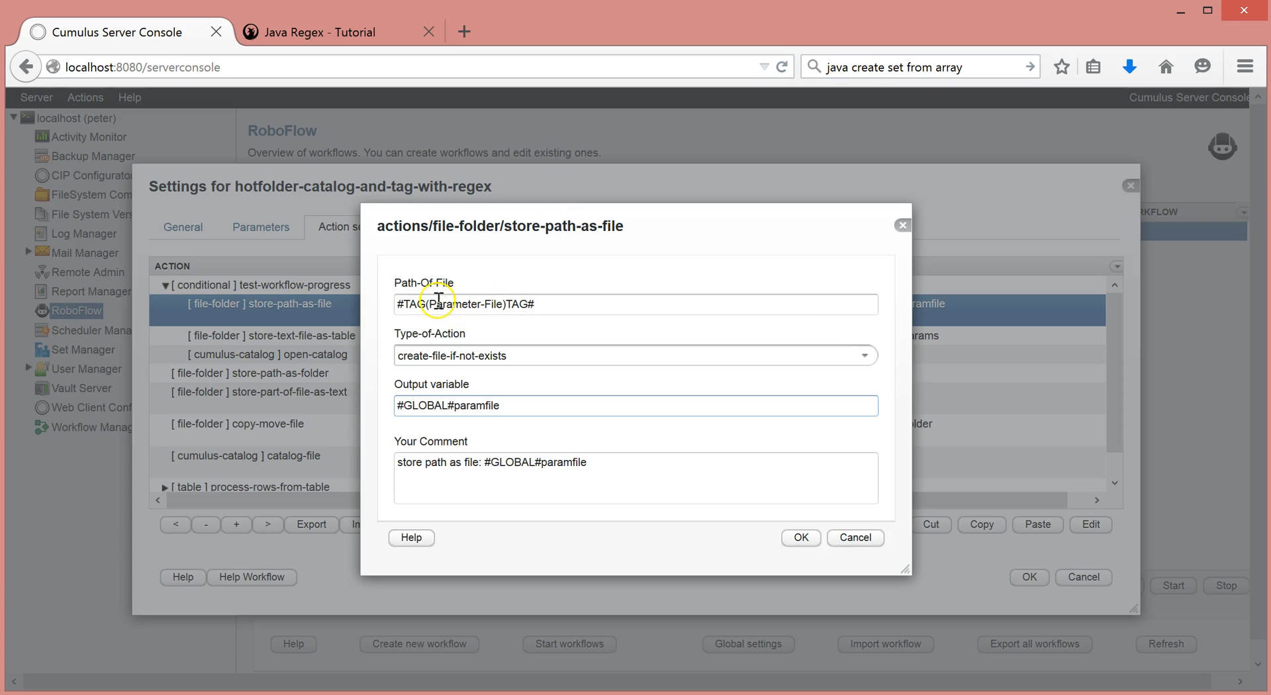
pyautogui.moveTo(435, 306); pyautogui.dragTo(502, 309)
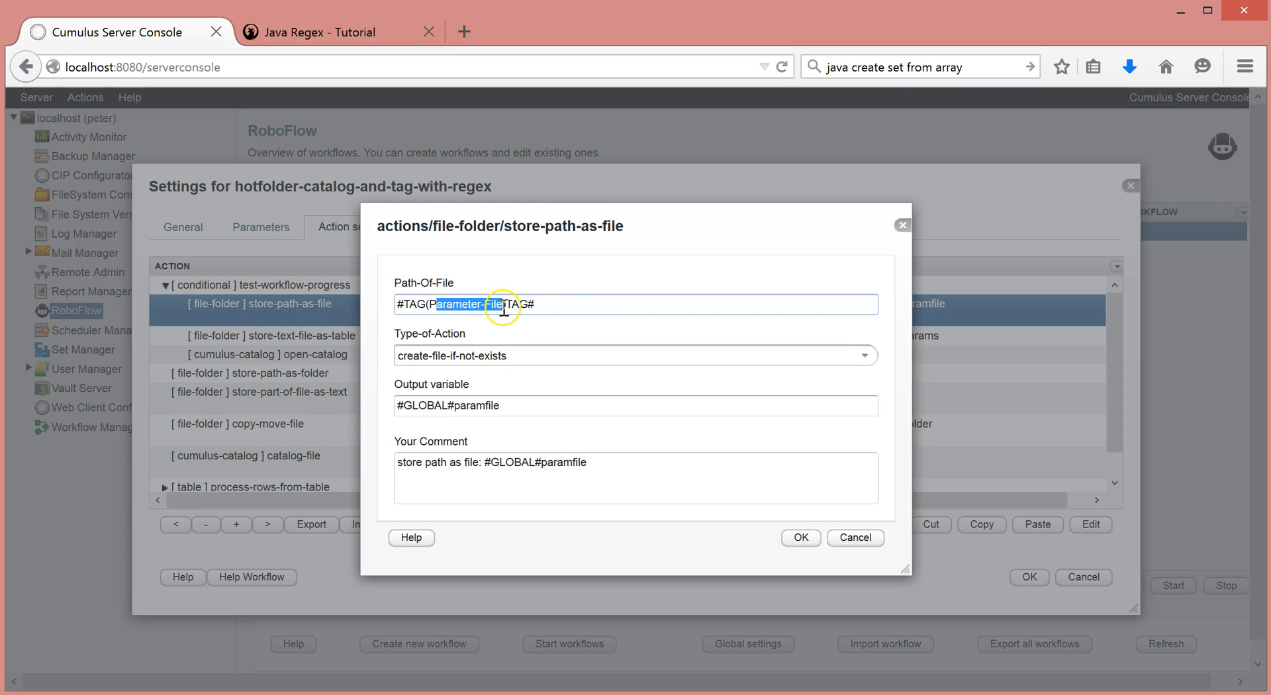
pyautogui.click(574, 298)
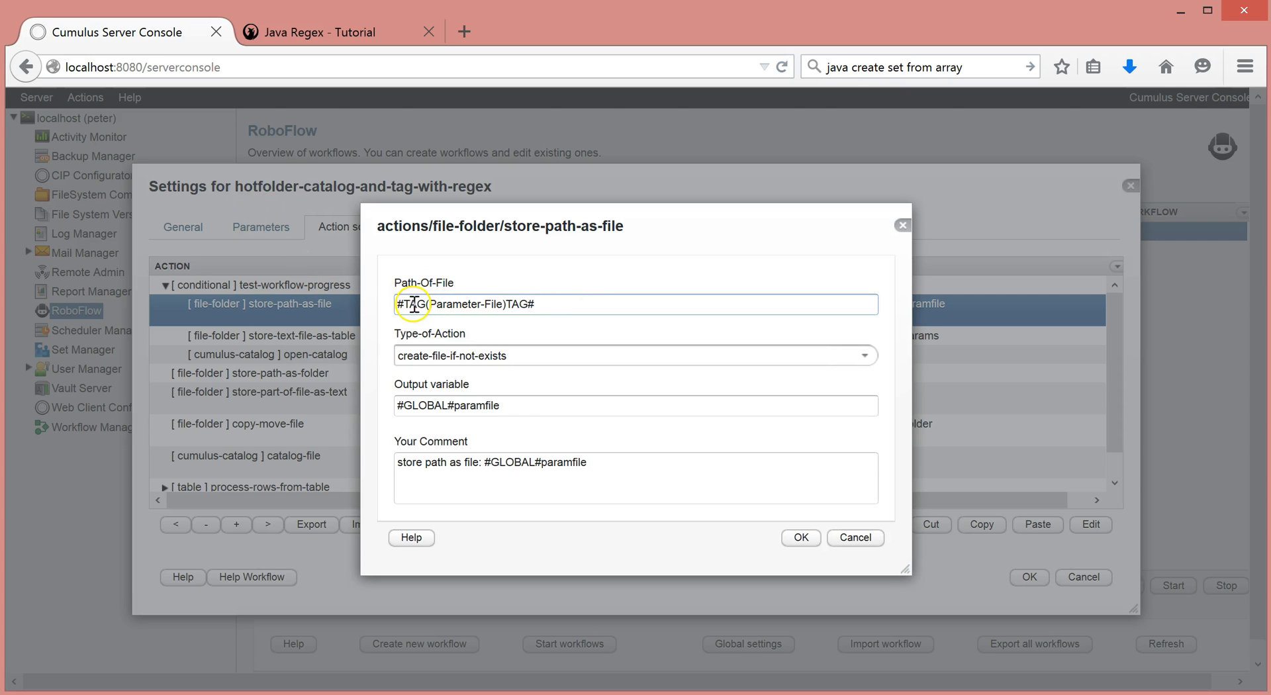
pyautogui.moveTo(429, 305); pyautogui.dragTo(364, 307)
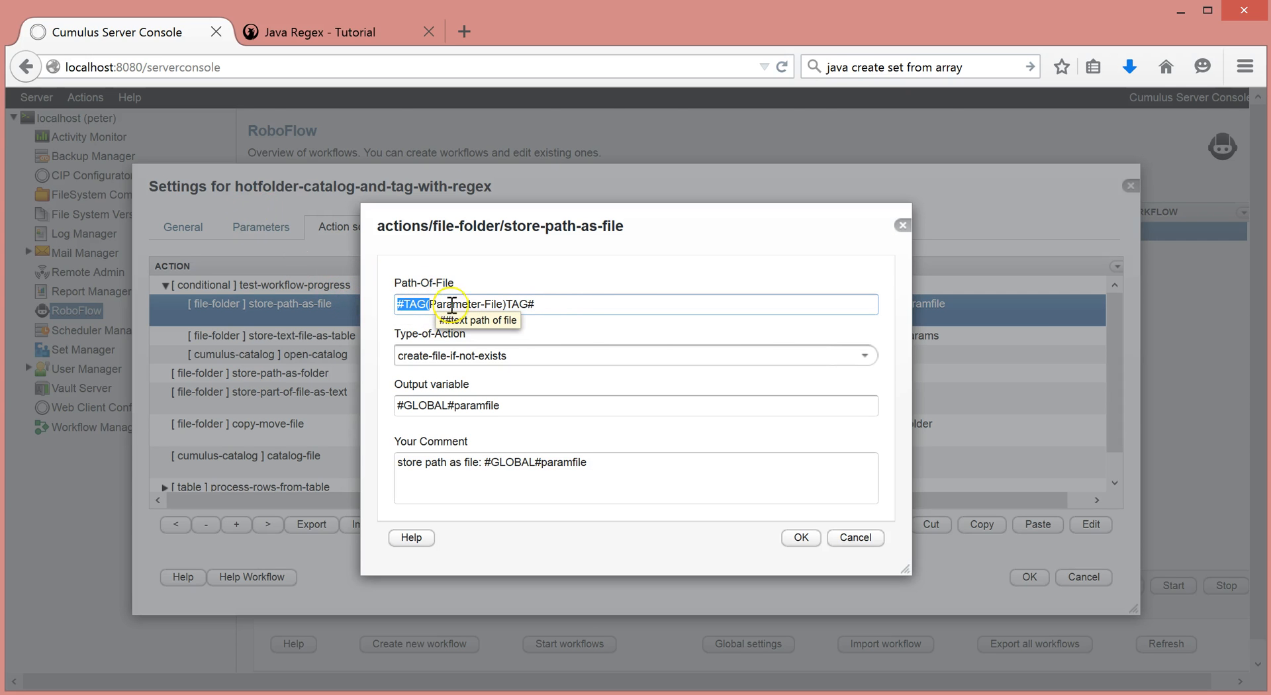
pyautogui.click(564, 312)
pyautogui.moveTo(565, 312); pyautogui.dragTo(517, 306)
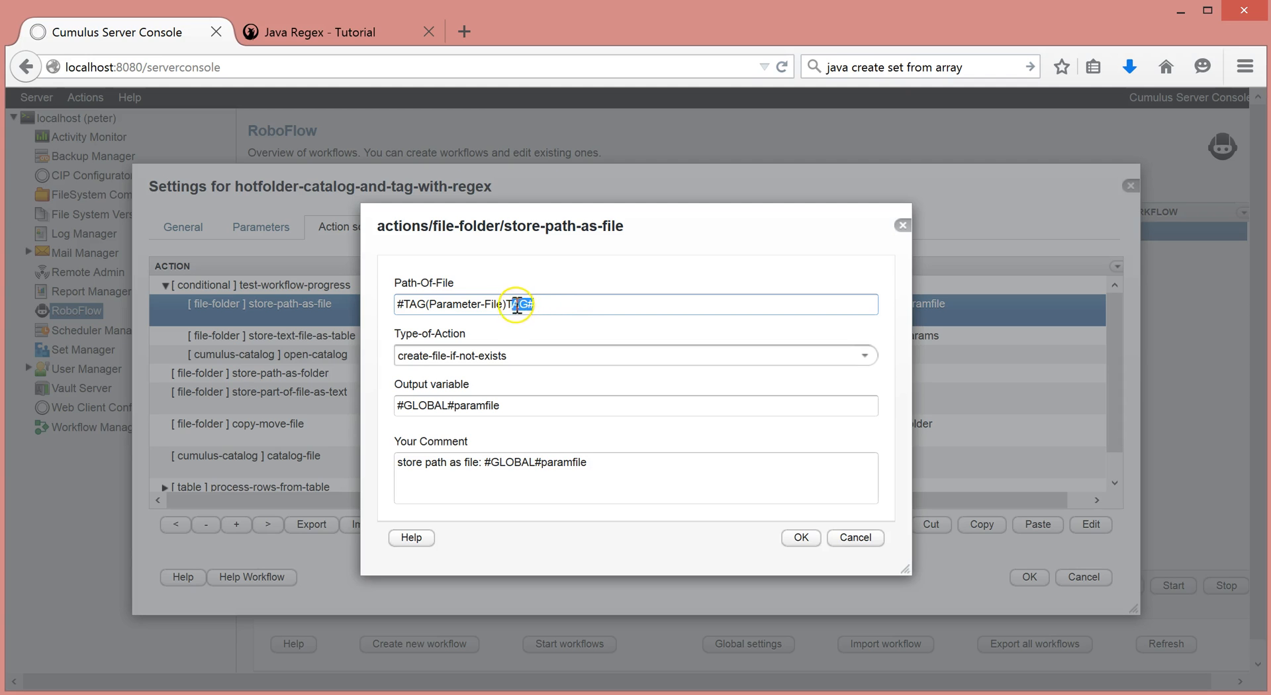
pyautogui.click(534, 323)
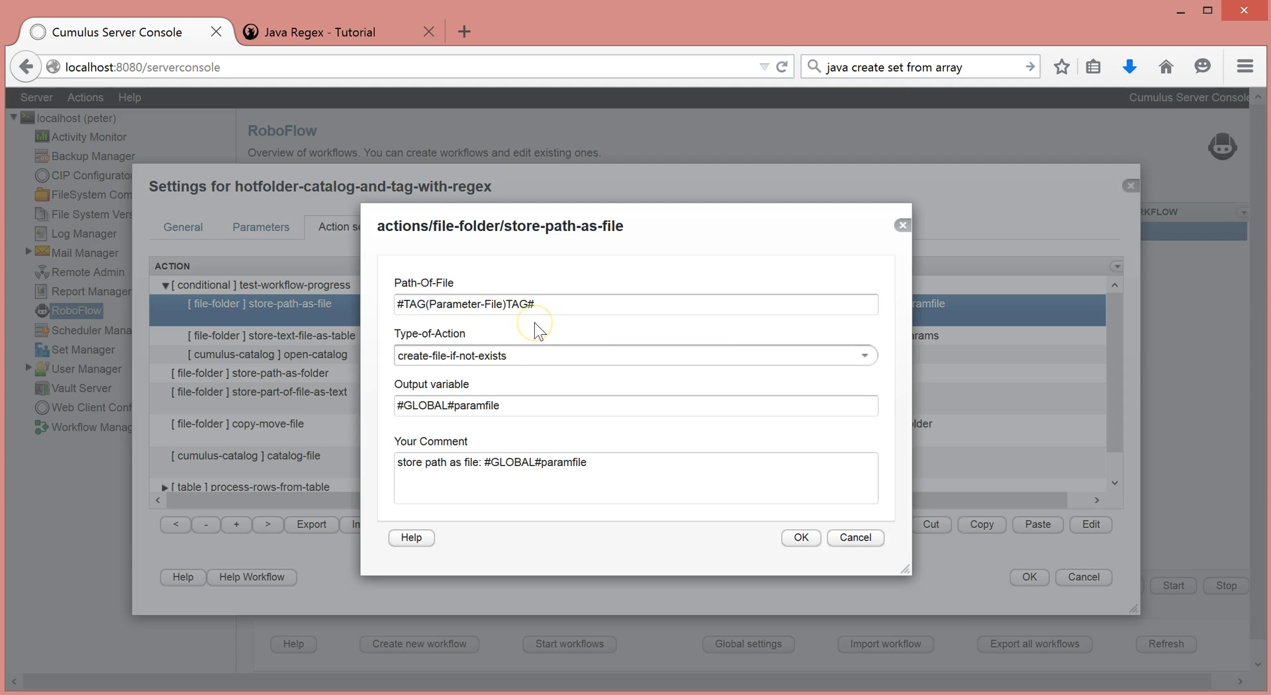
pyautogui.click(496, 295)
pyautogui.click(854, 538)
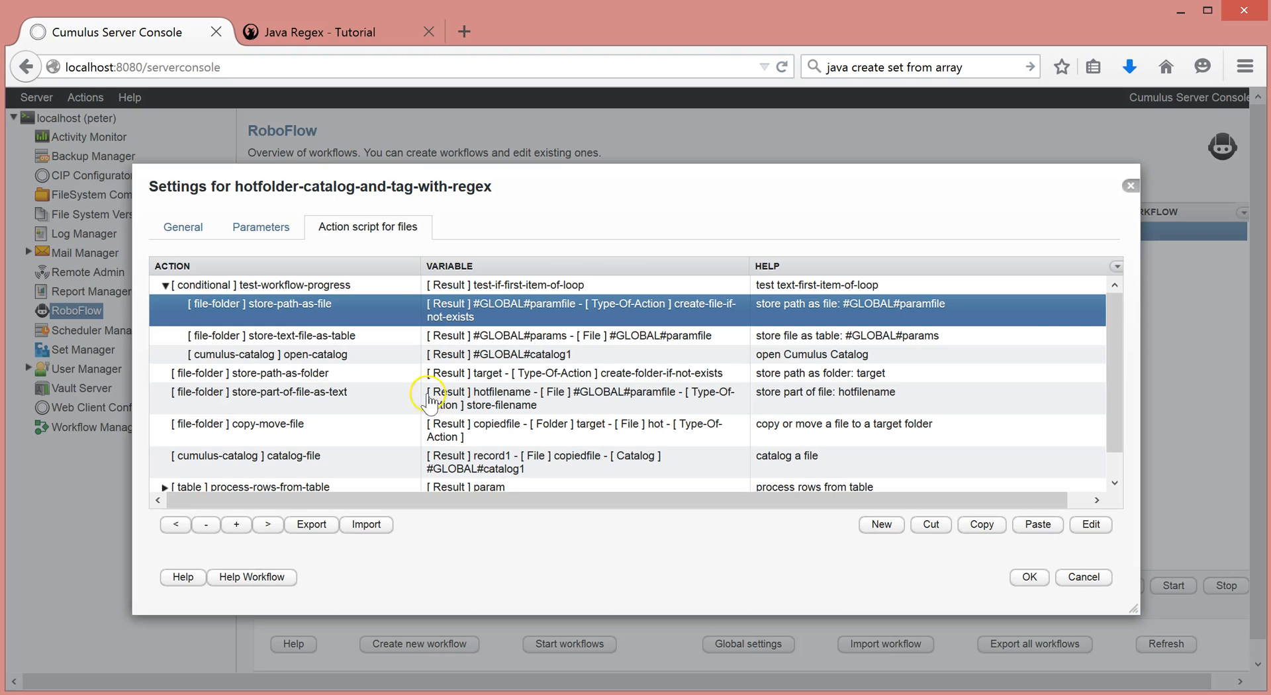
# Step: Review the store-text-file-as-table action's settings and the #GLOBAL# prefix of its output variable, cancel, and revisit the parent first-item condition
pyautogui.click(333, 337)
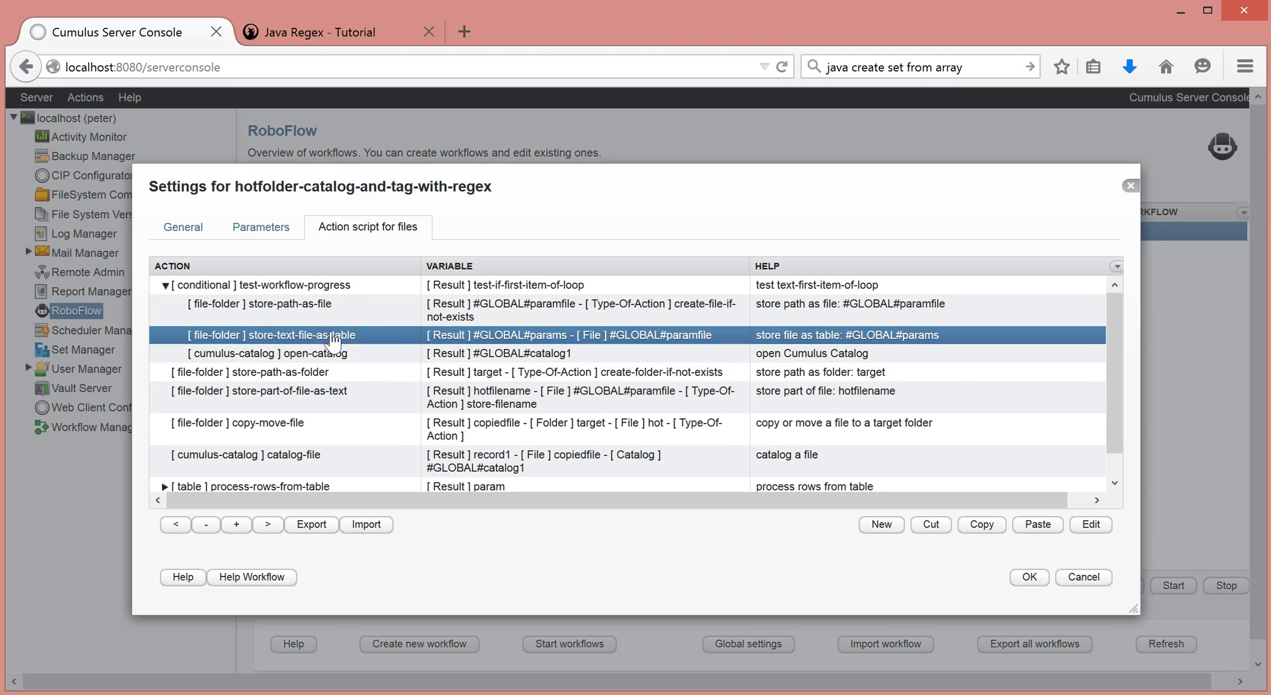
pyautogui.doubleClick(333, 339)
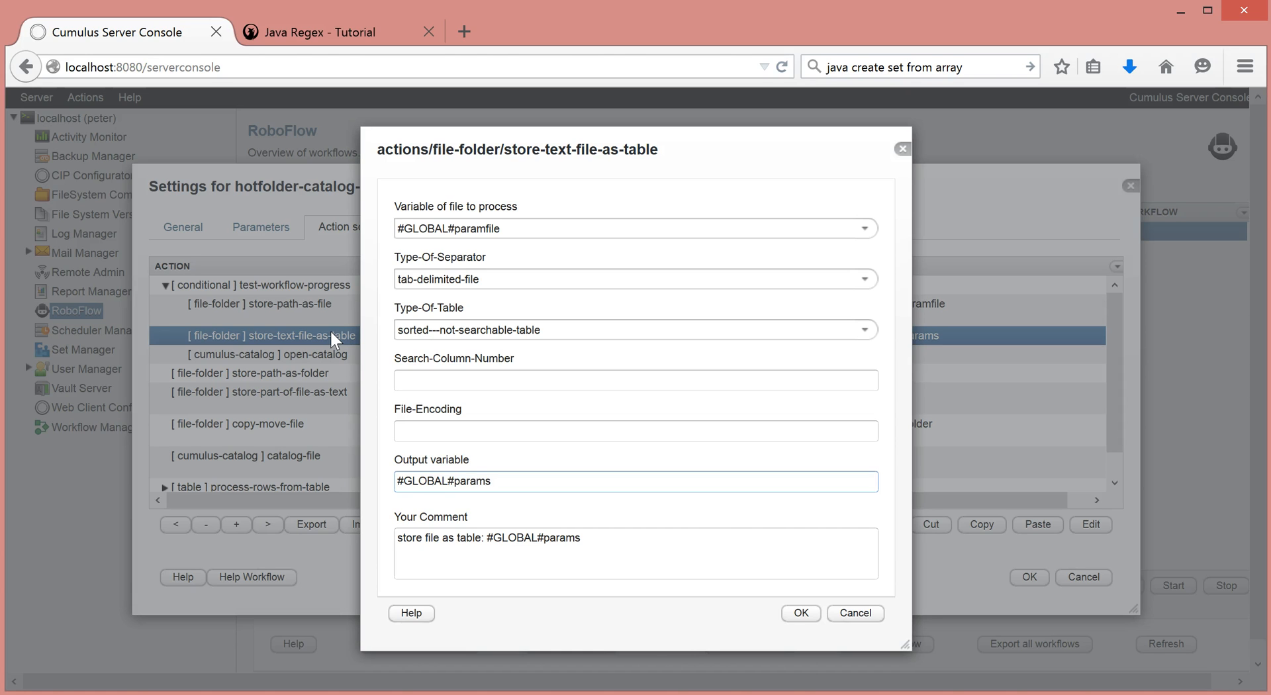
pyautogui.moveTo(390, 341)
pyautogui.moveTo(471, 482)
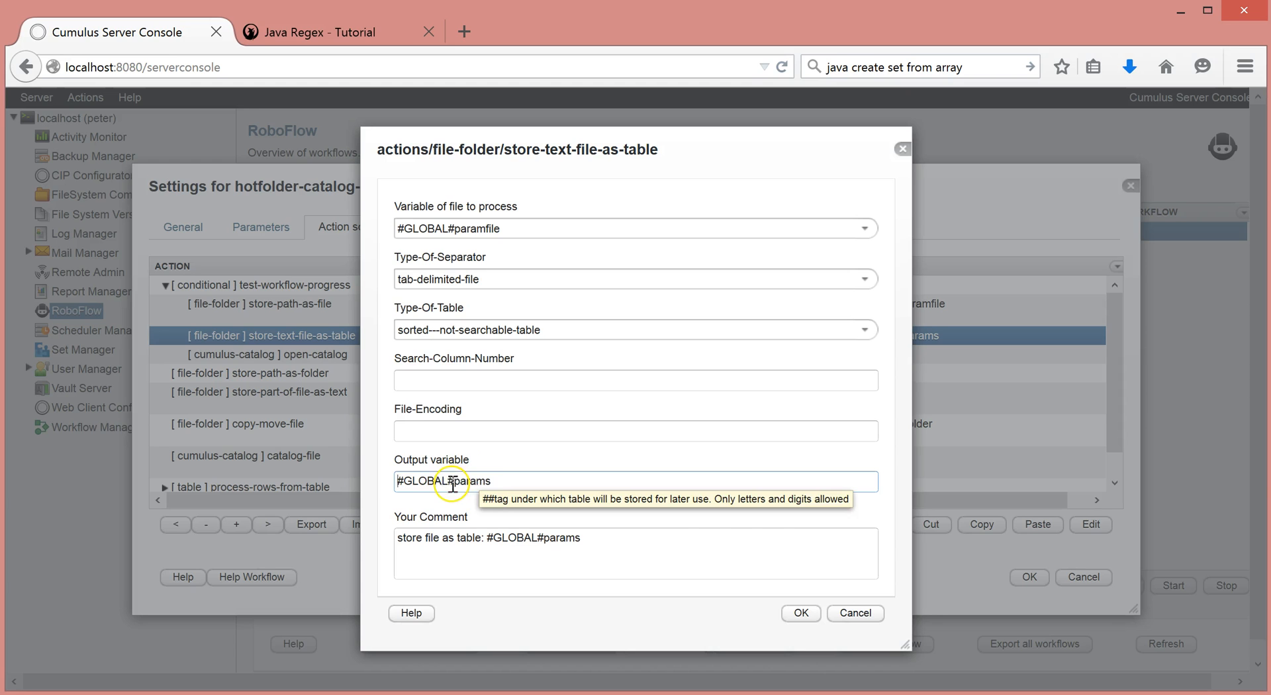
pyautogui.moveTo(455, 481); pyautogui.dragTo(303, 476)
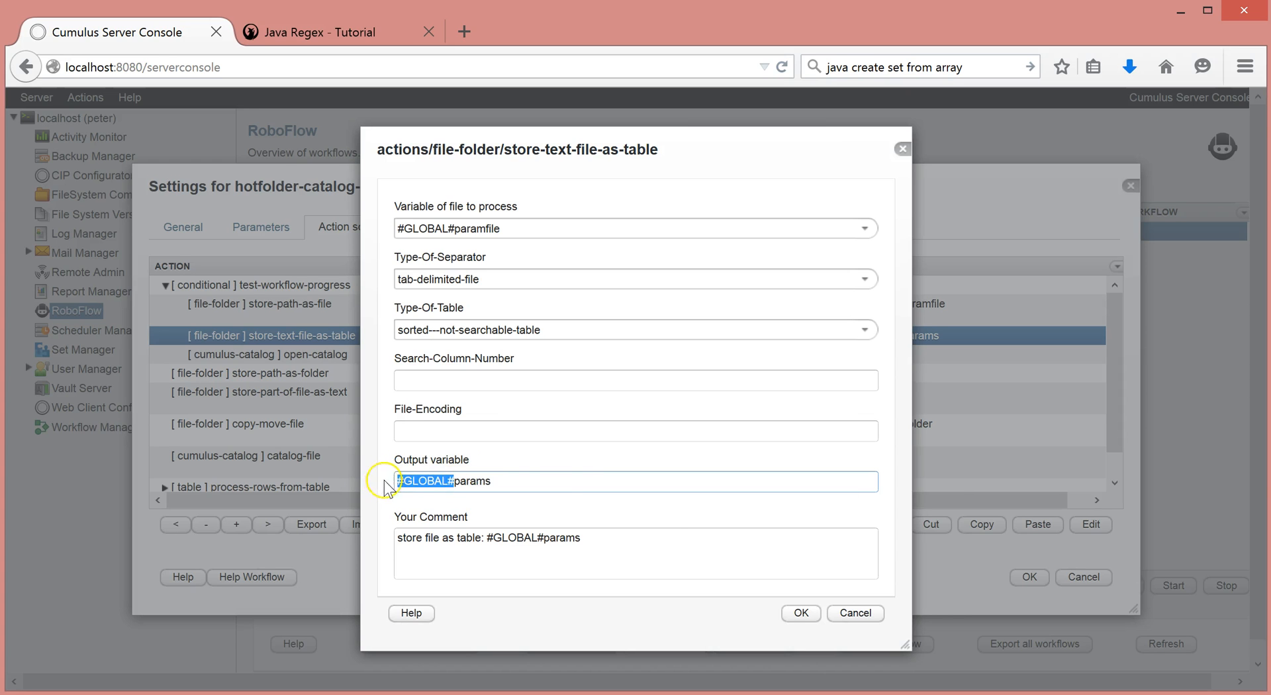
pyautogui.click(585, 482)
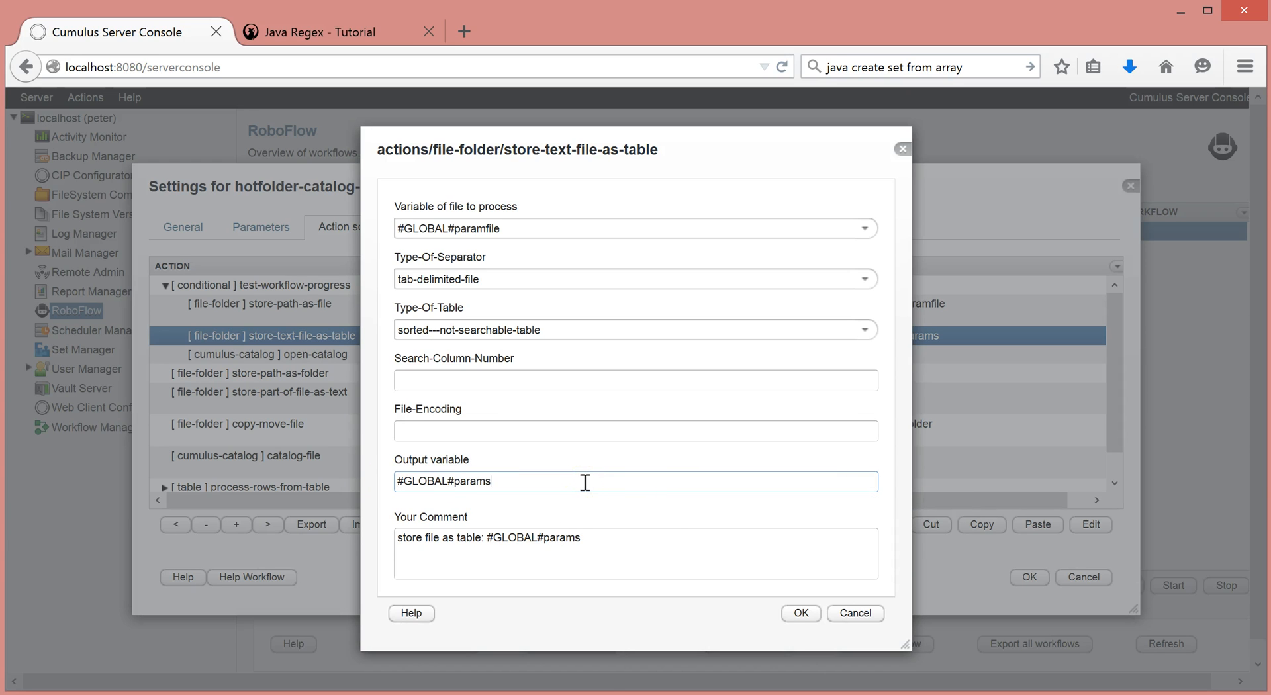
pyautogui.click(882, 610)
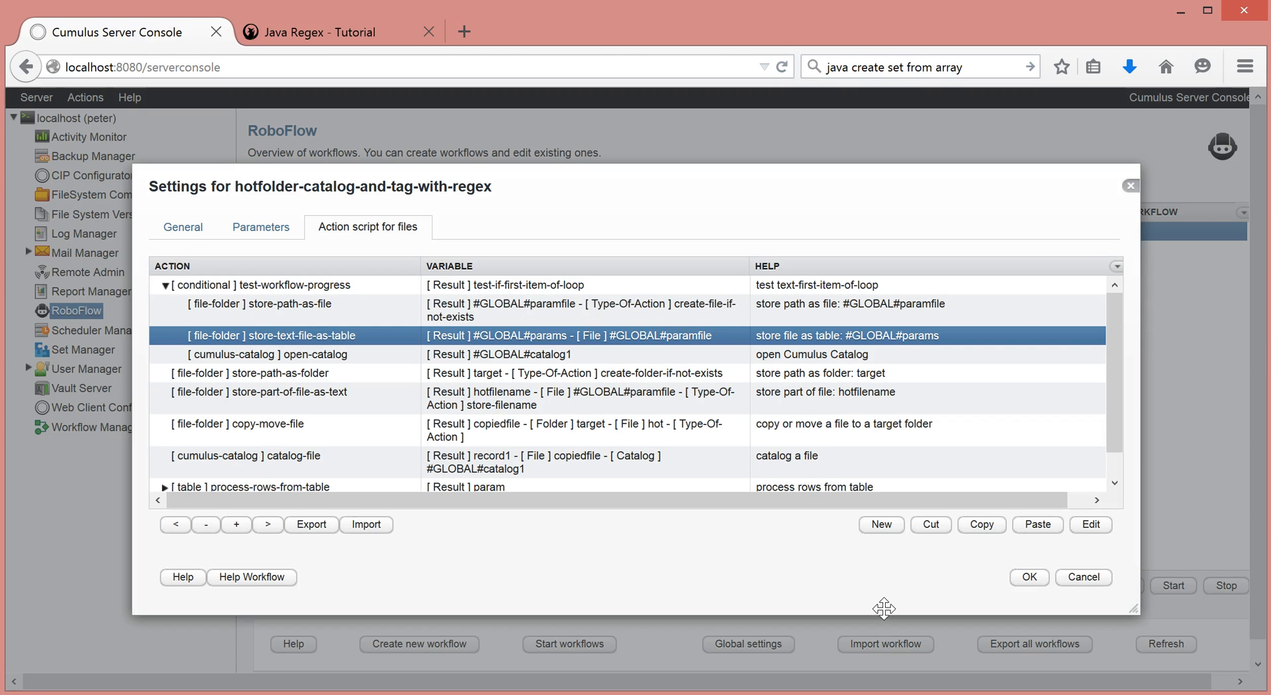
pyautogui.click(555, 285)
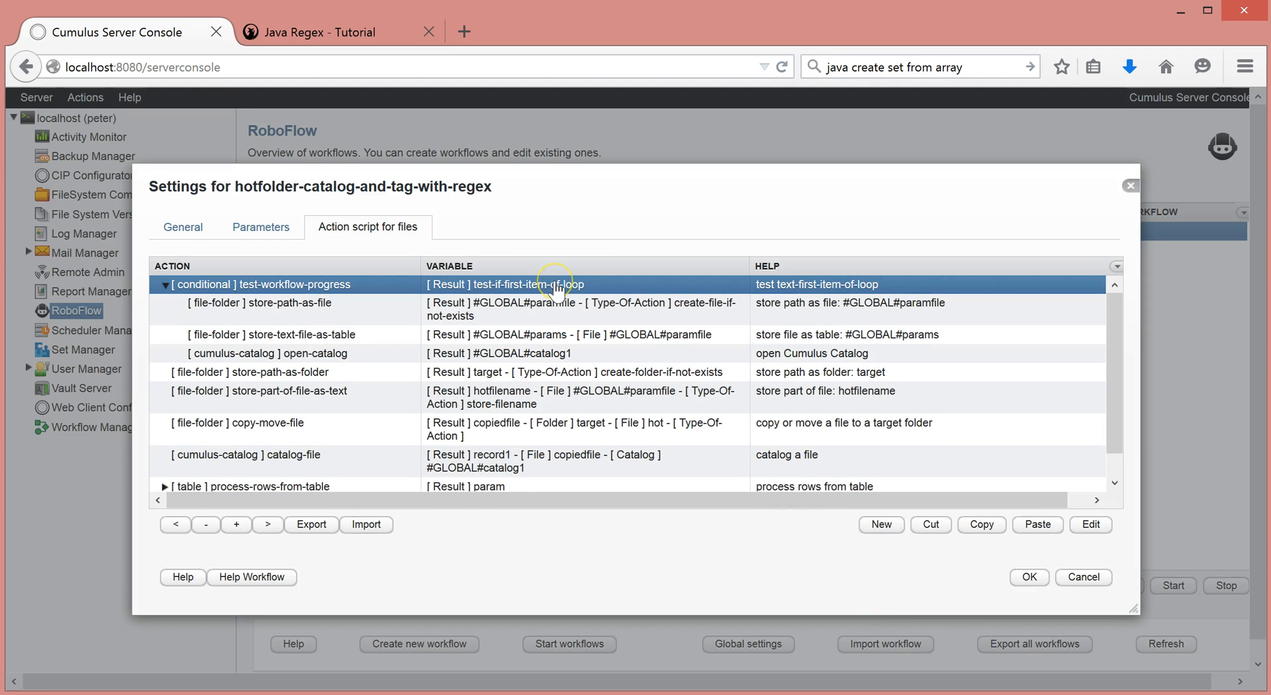
pyautogui.click(541, 328)
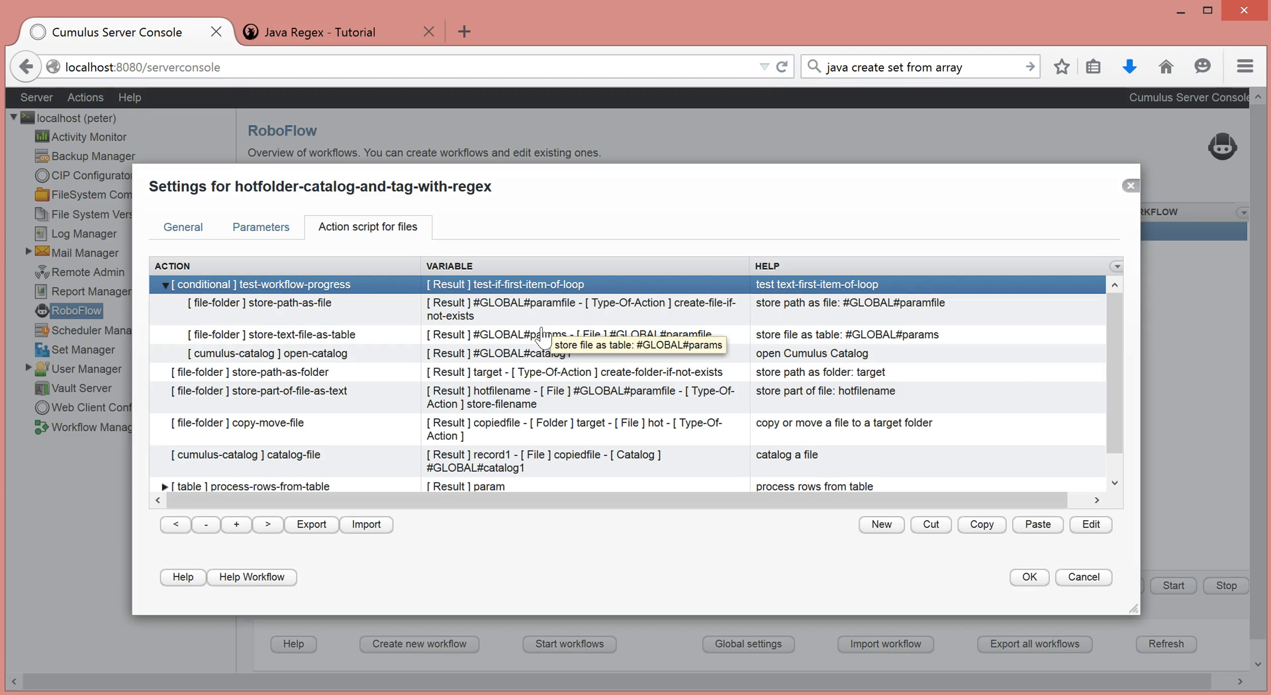
# Step: Inspect the open-catalog action and its list of selectable catalog names, and close it without changes
pyautogui.click(359, 358)
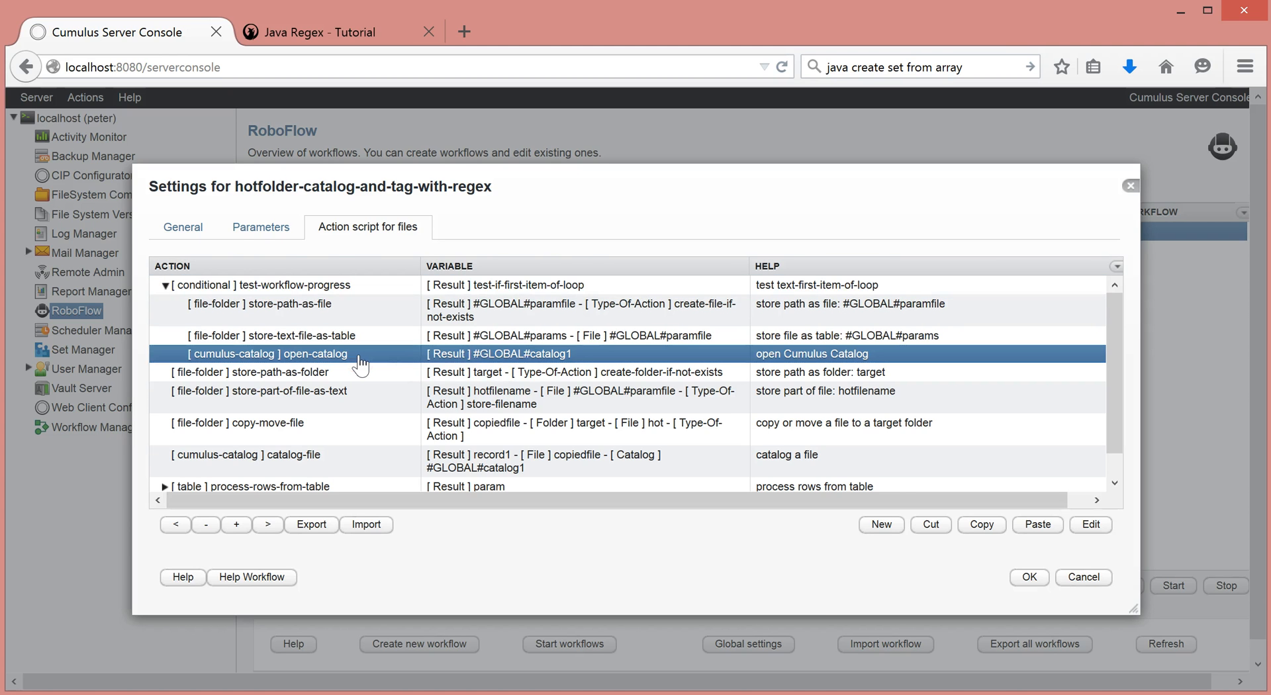
pyautogui.doubleClick(359, 361)
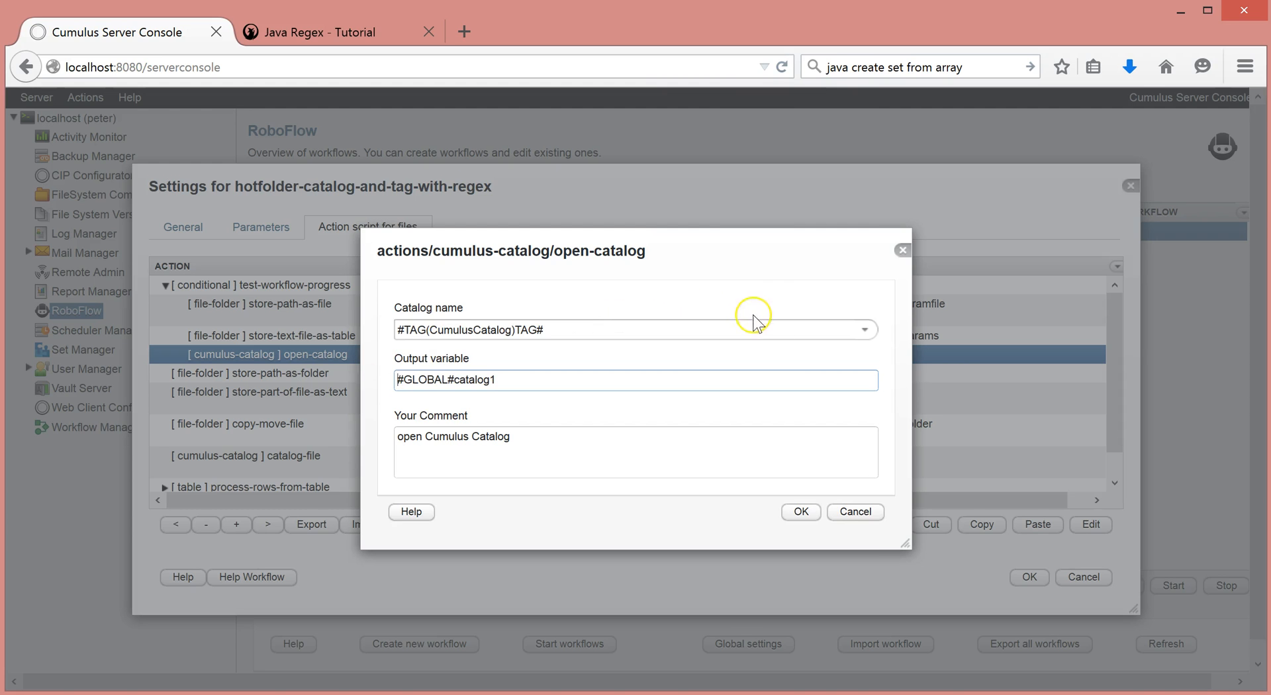
pyautogui.click(866, 329)
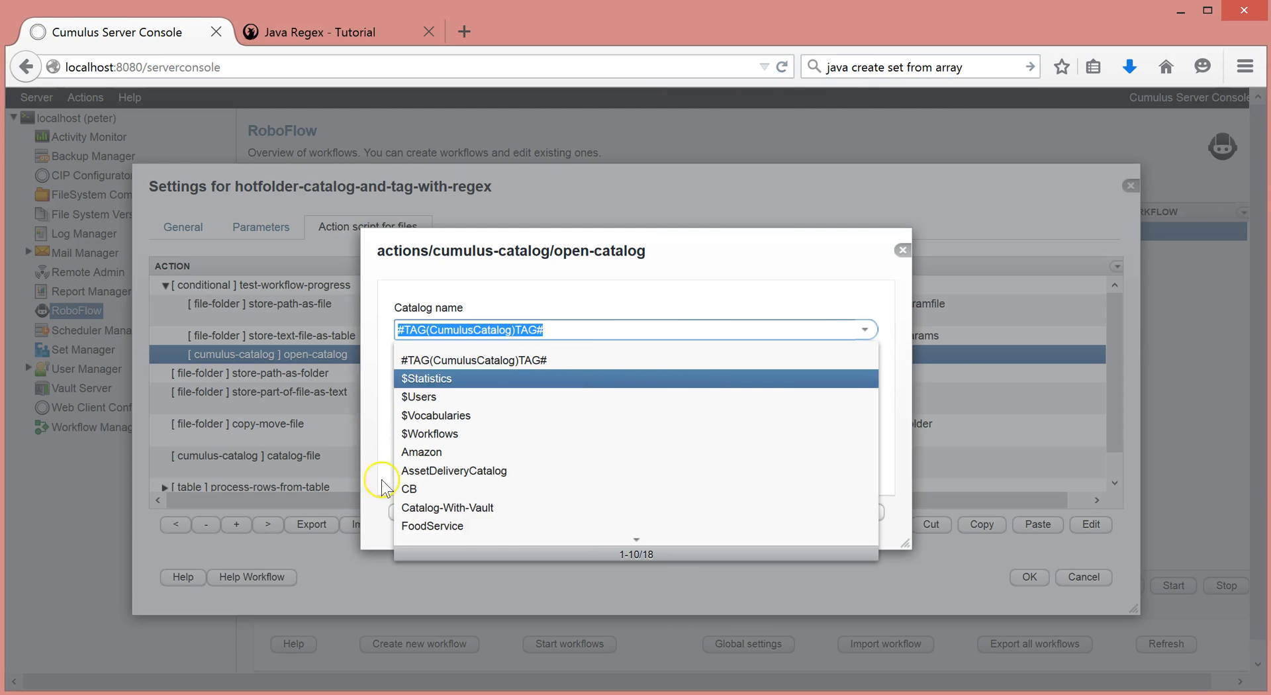
pyautogui.click(686, 255)
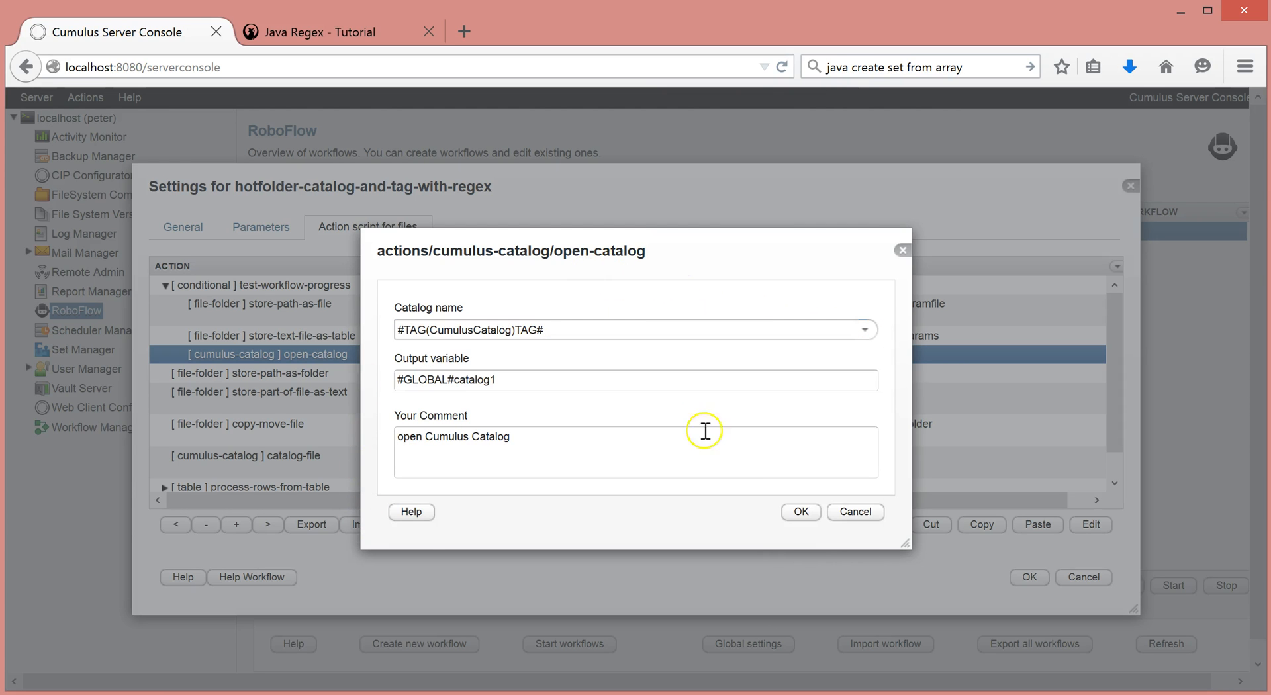
pyautogui.click(866, 514)
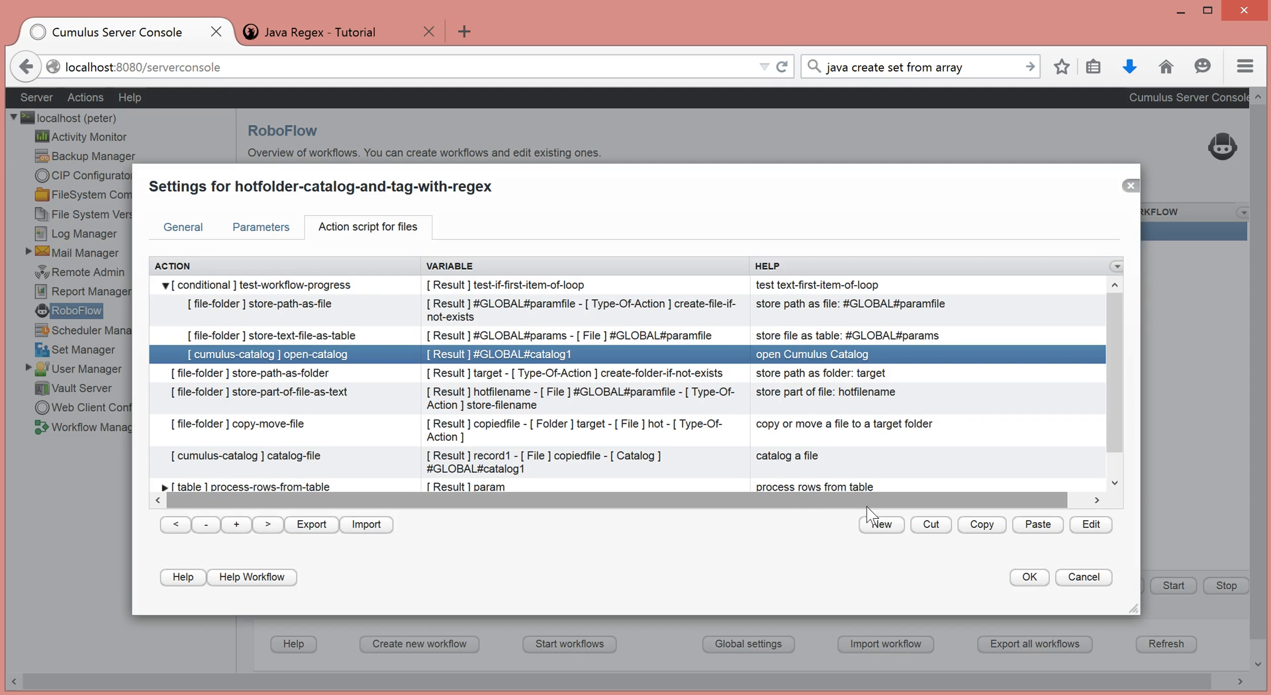
# Step: Check the workflow's Catalog parameter and its CumulusCatalog tag against the open-catalog action, and return to the action script
pyautogui.click(254, 232)
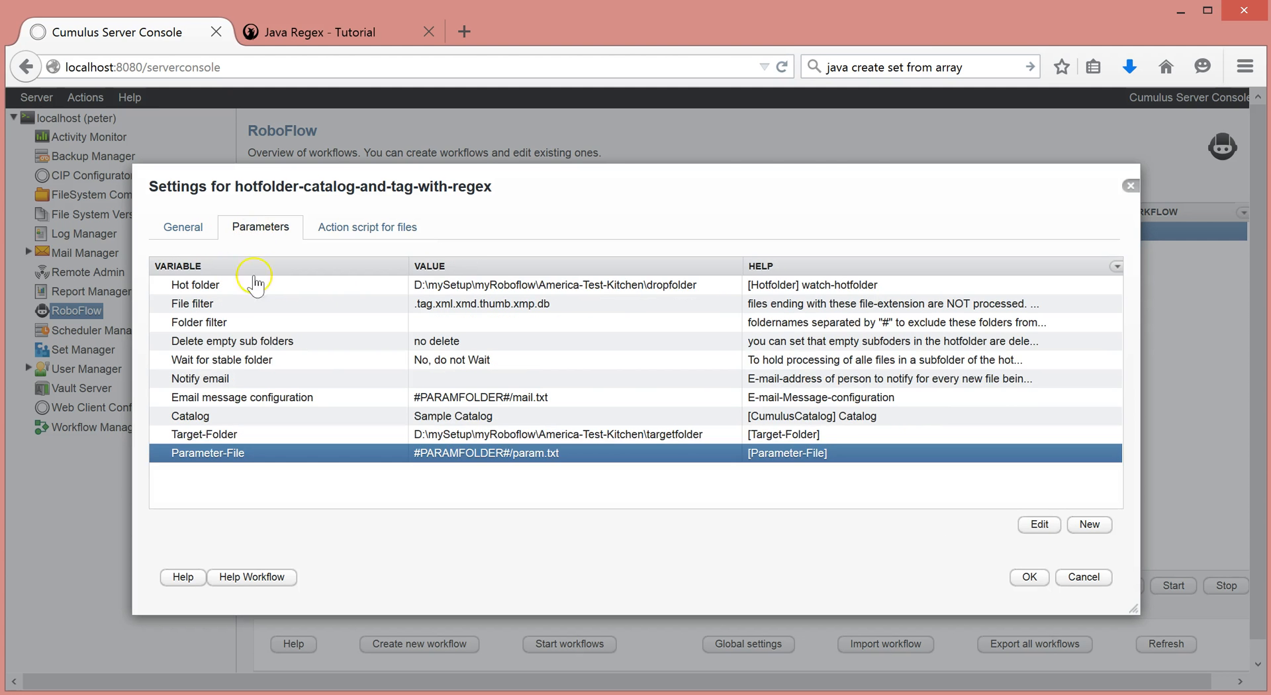
pyautogui.click(265, 417)
pyautogui.click(342, 237)
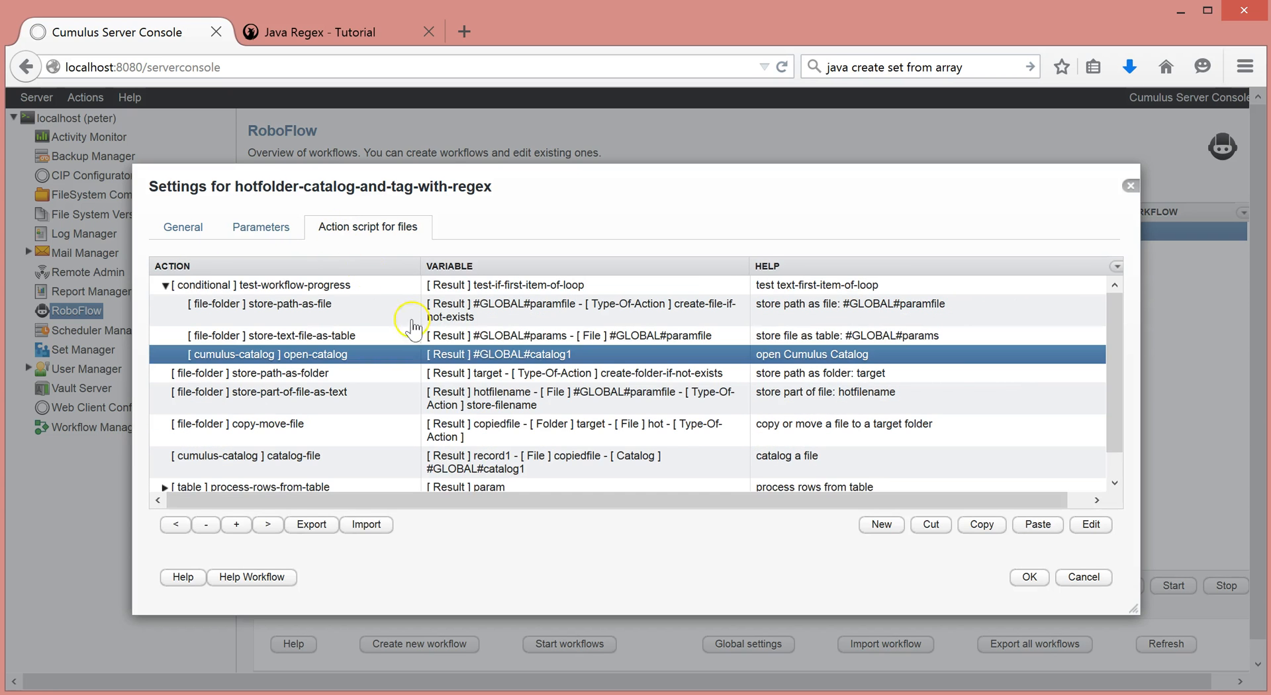
pyautogui.click(248, 235)
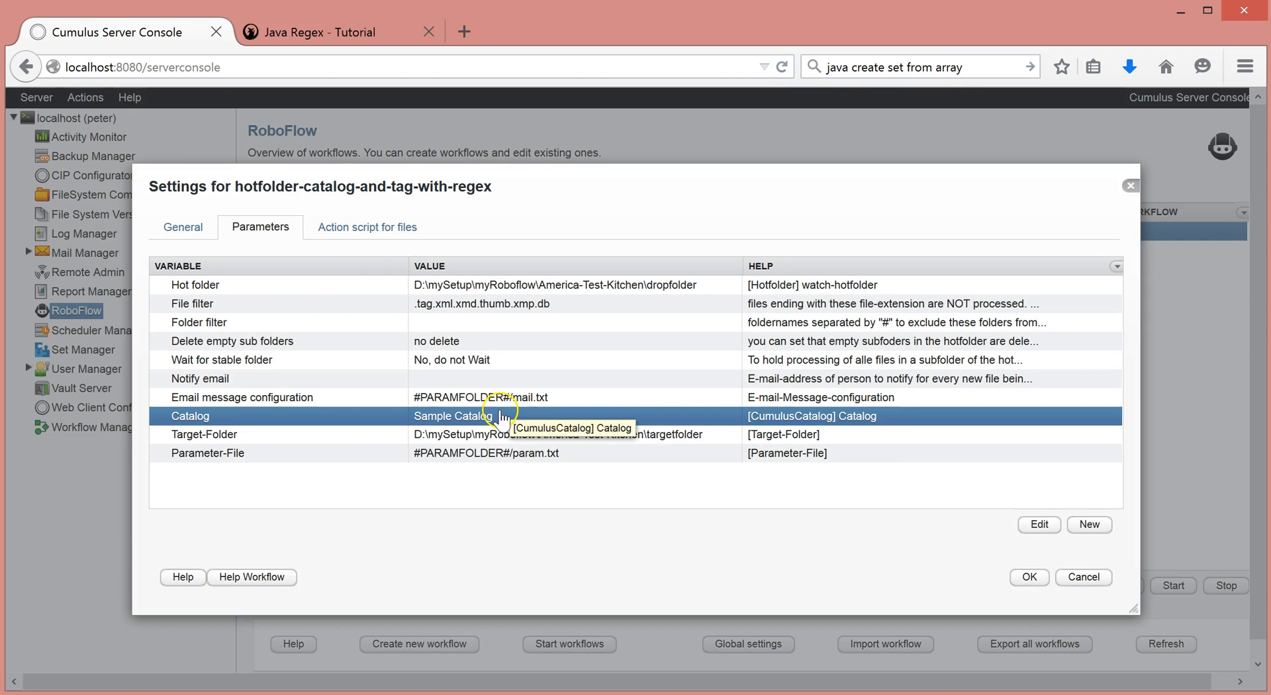
pyautogui.click(342, 230)
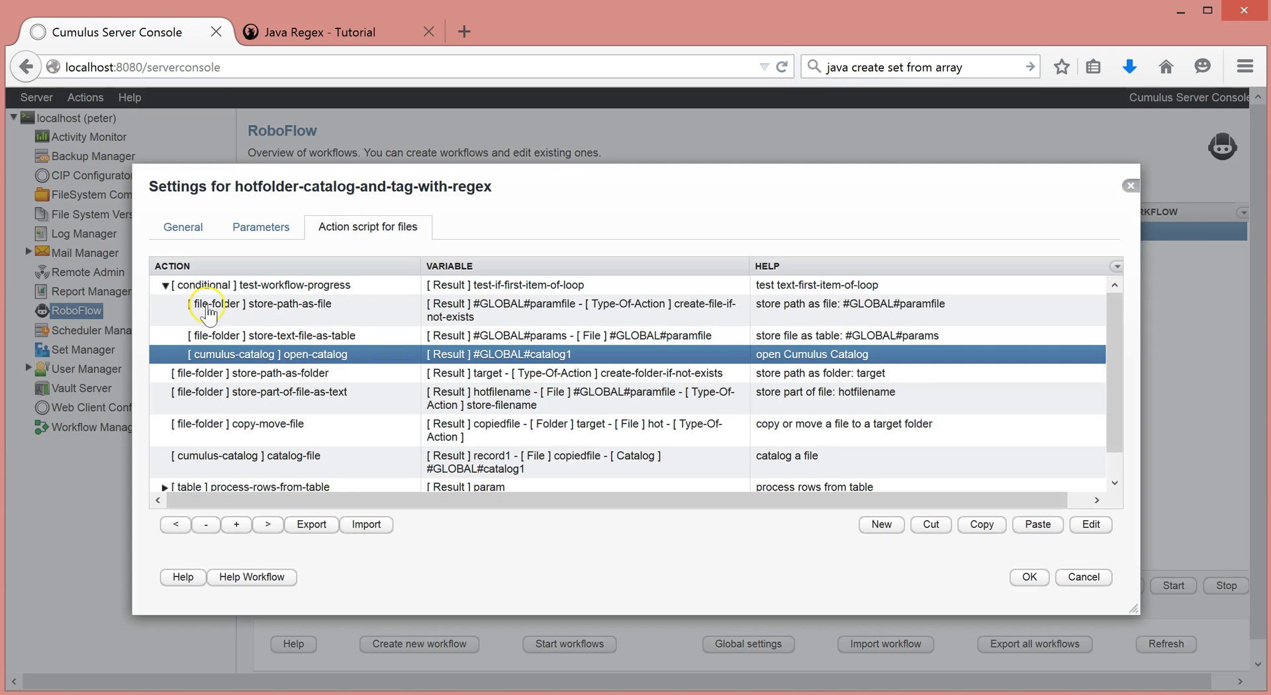
# Step: Collapse the first-item condition, expand the test-if-last-item-of-loop condition to examine its close-catalog action, and collapse it again
pyautogui.click(165, 286)
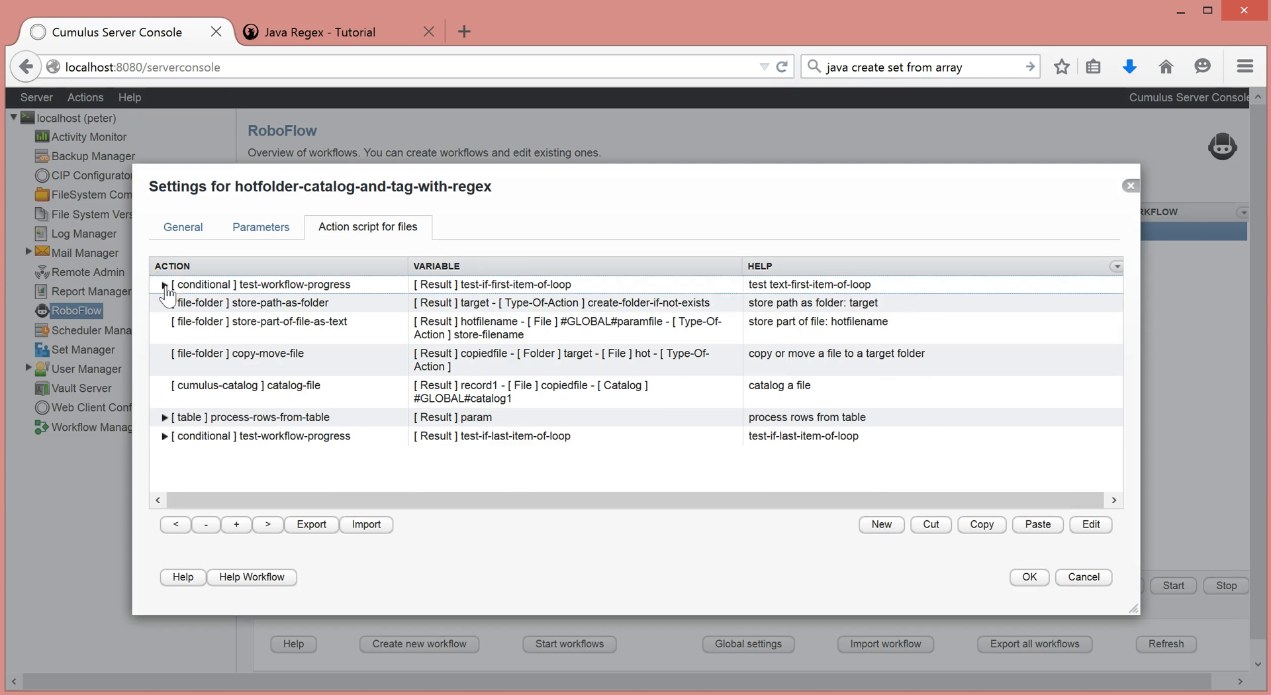
pyautogui.click(212, 287)
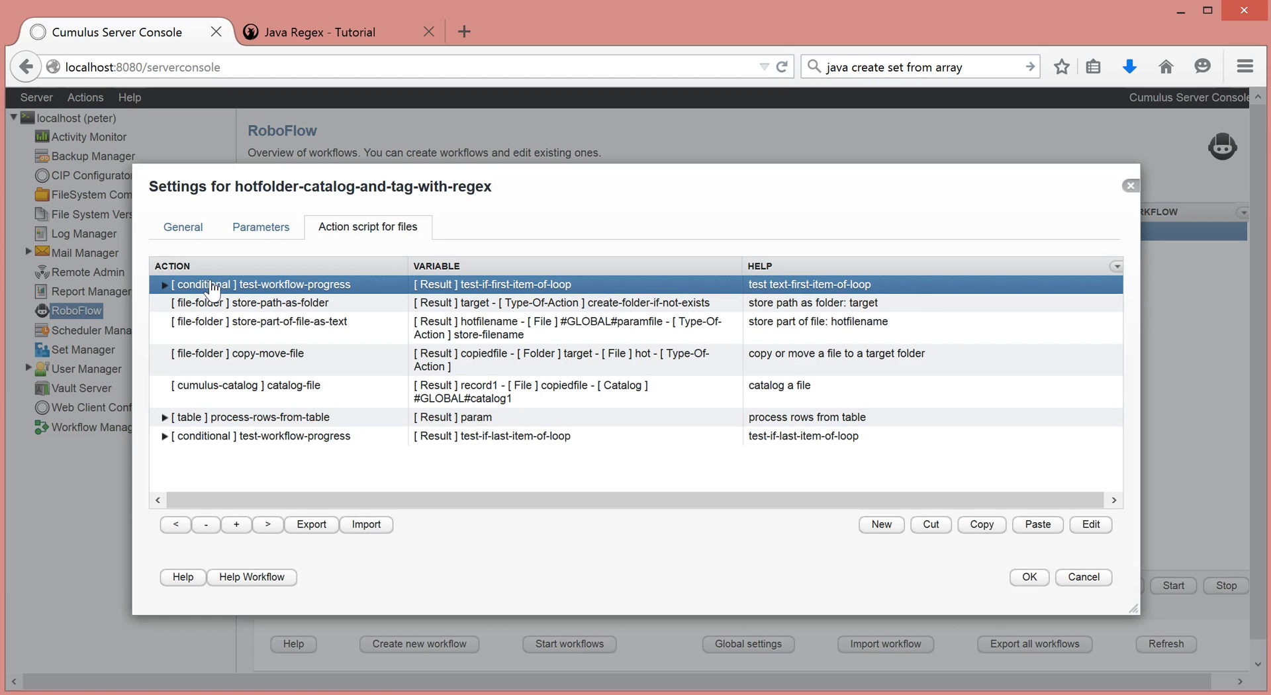
pyautogui.click(192, 437)
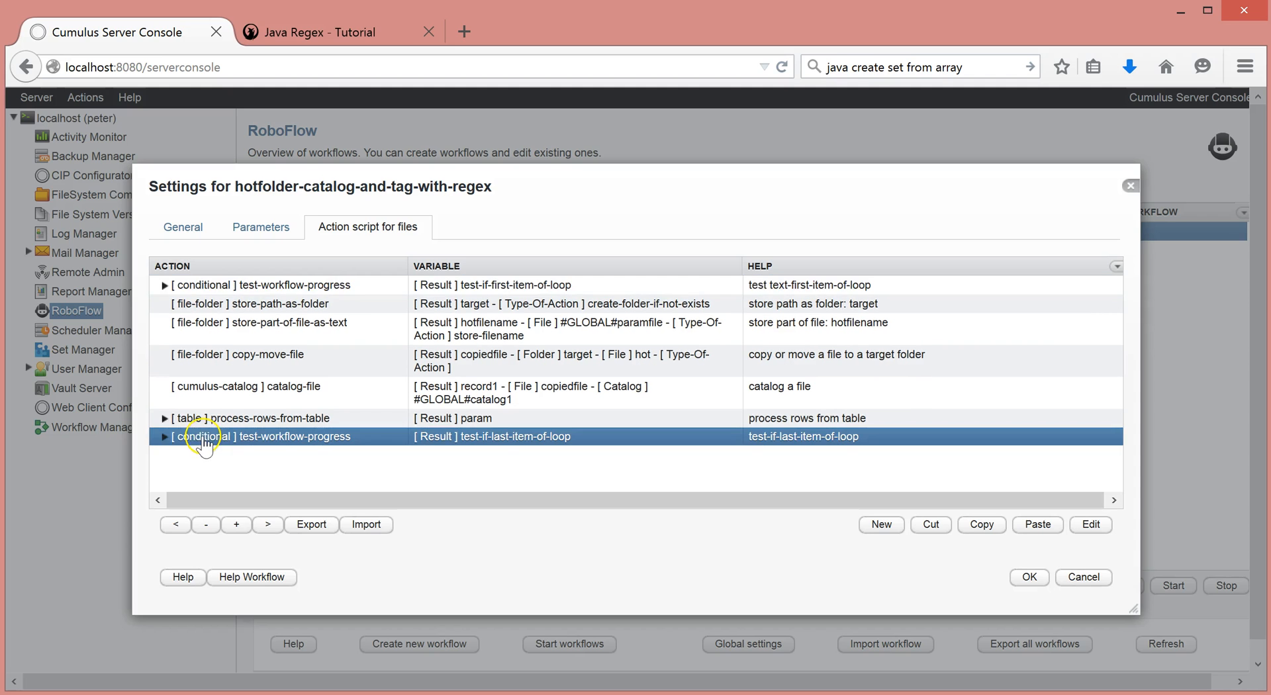
pyautogui.click(164, 438)
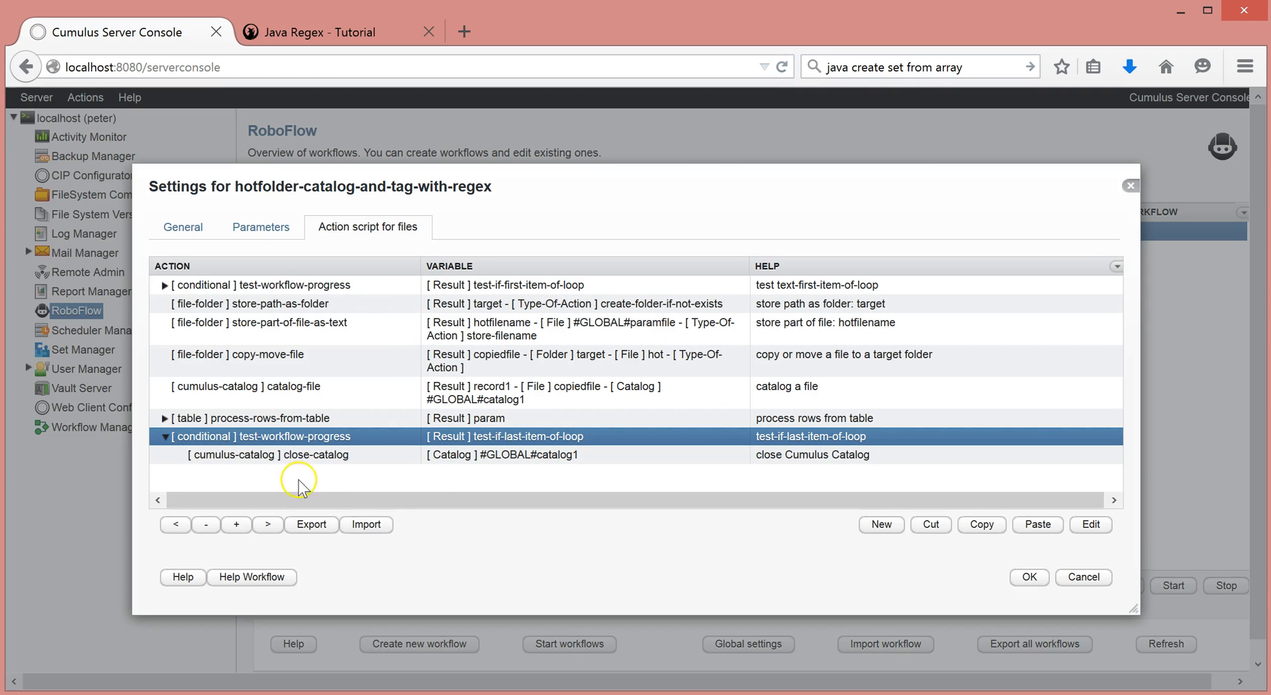
pyautogui.click(333, 464)
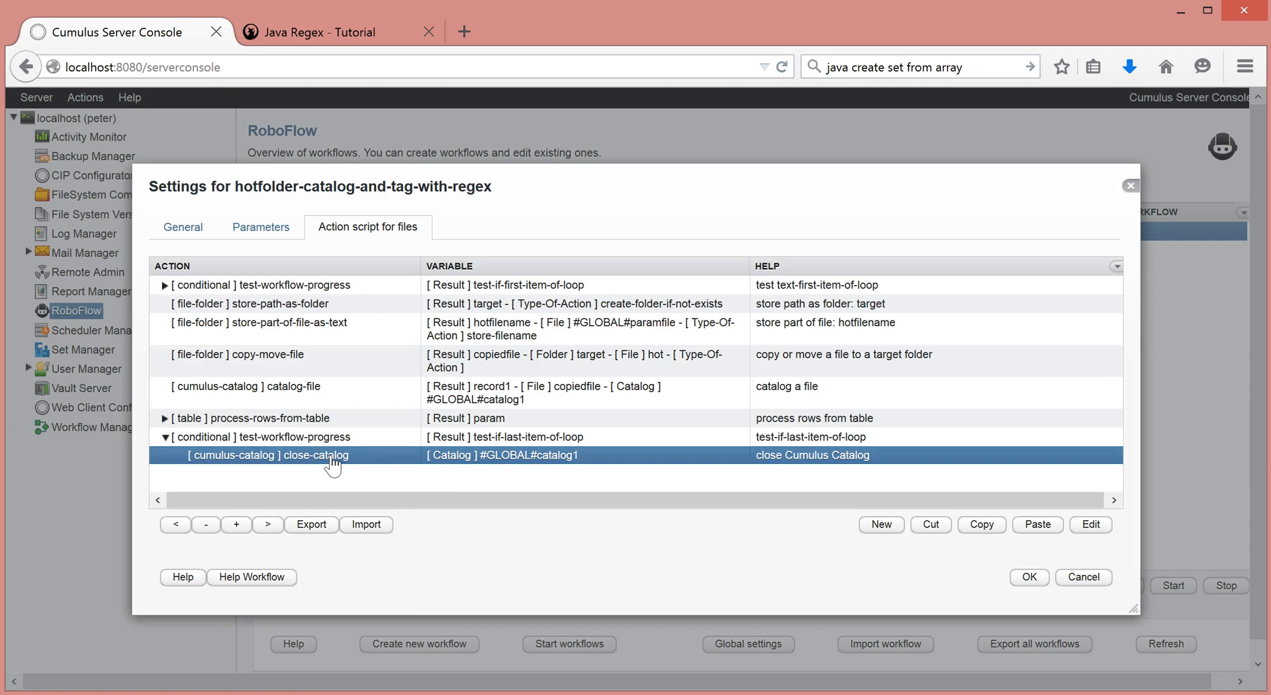
pyautogui.click(165, 437)
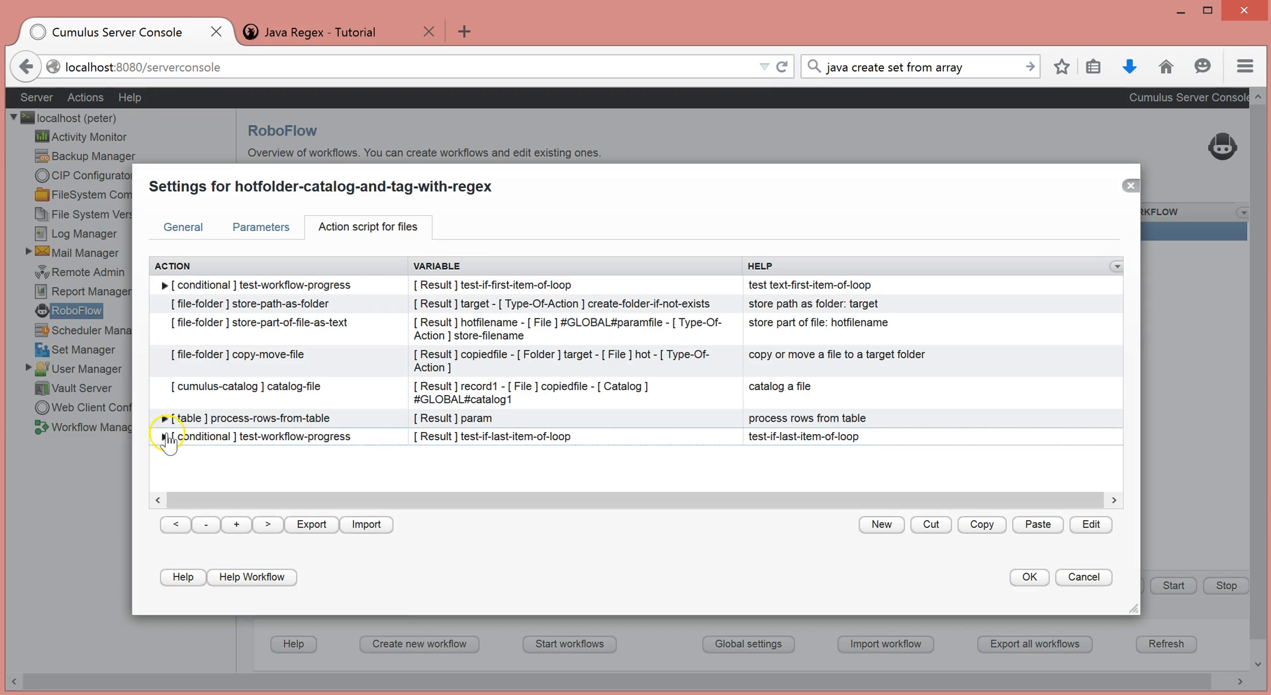
# Step: Check the workflow's Target-Folder parameter for the store-path-as-folder action, and open that action's settings from the action script
pyautogui.click(274, 312)
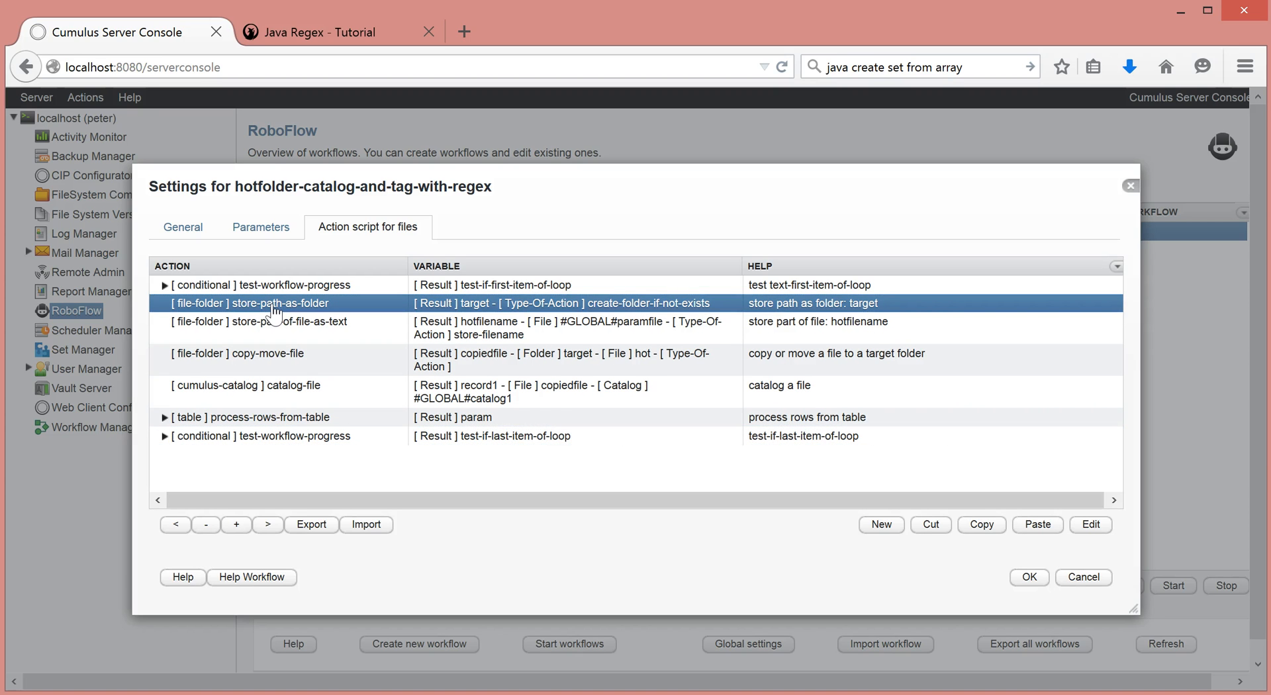
pyautogui.click(258, 227)
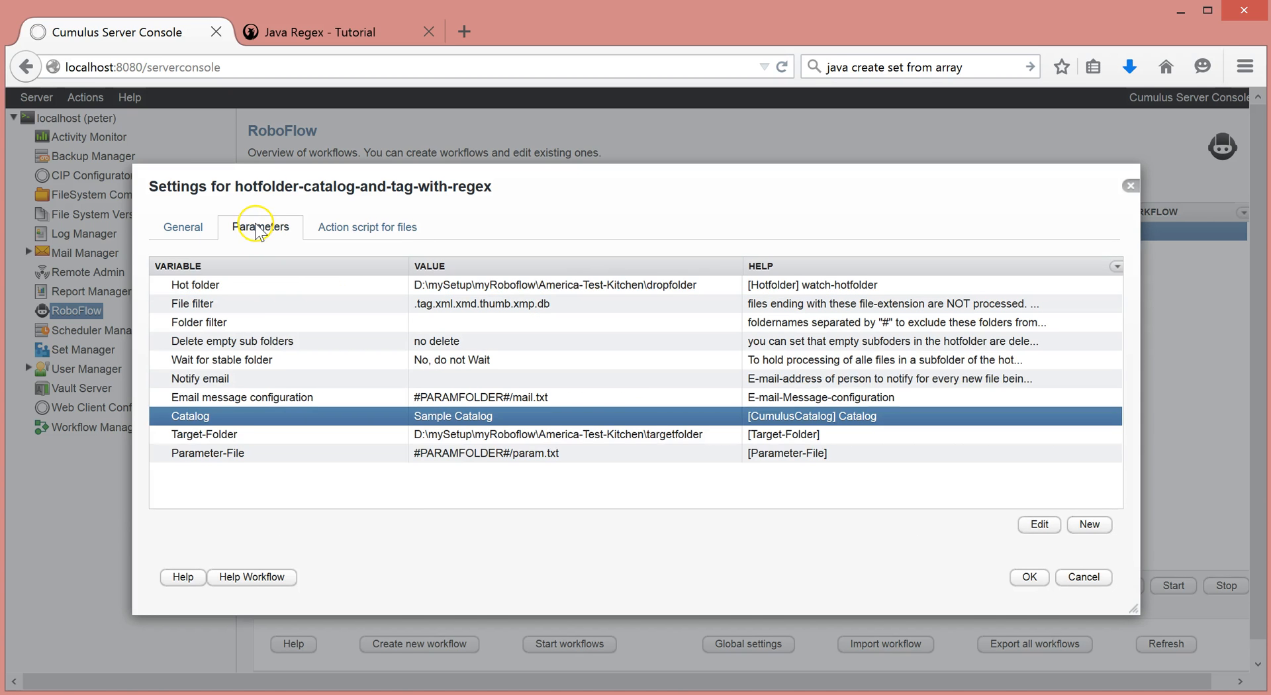
pyautogui.click(216, 437)
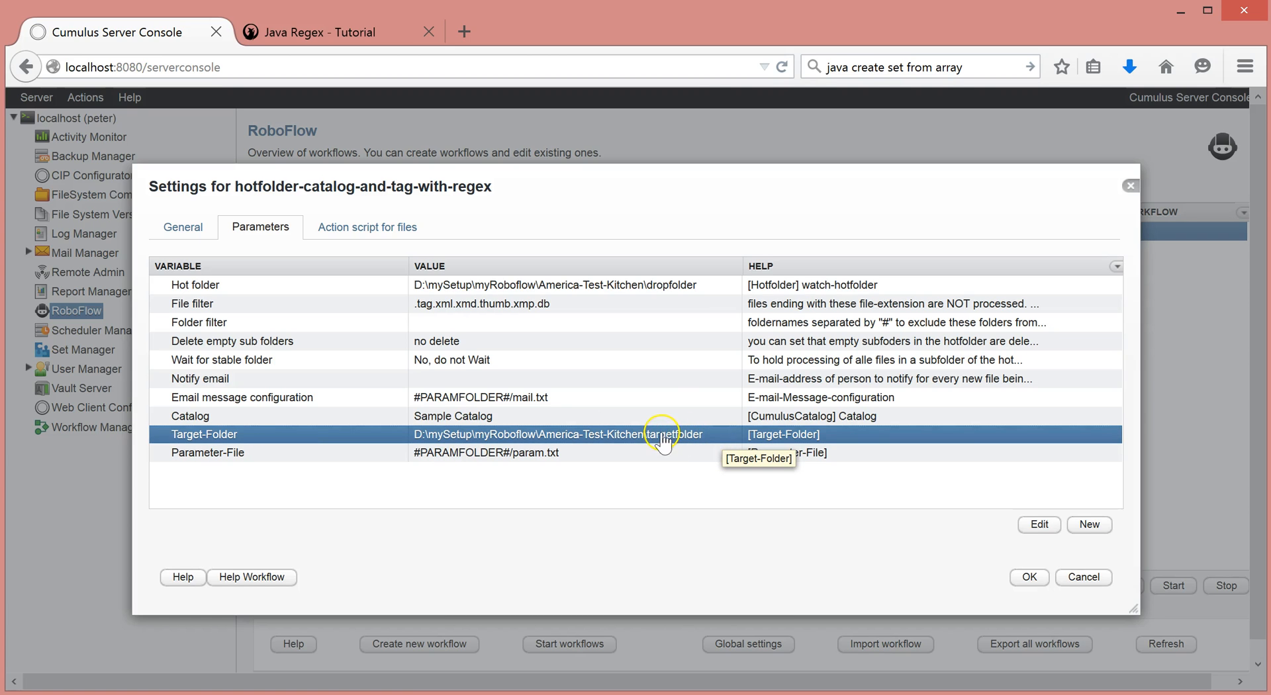
pyautogui.click(590, 437)
pyautogui.click(362, 250)
pyautogui.click(368, 227)
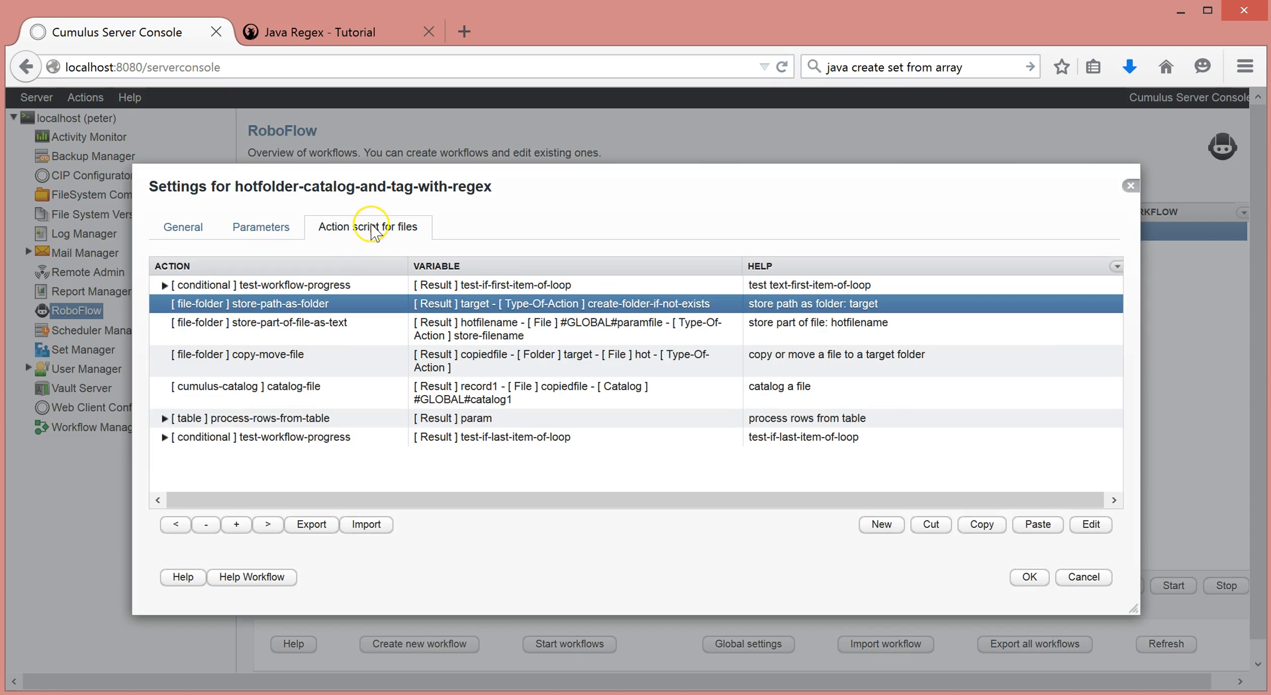
pyautogui.click(351, 306)
pyautogui.doubleClick(351, 307)
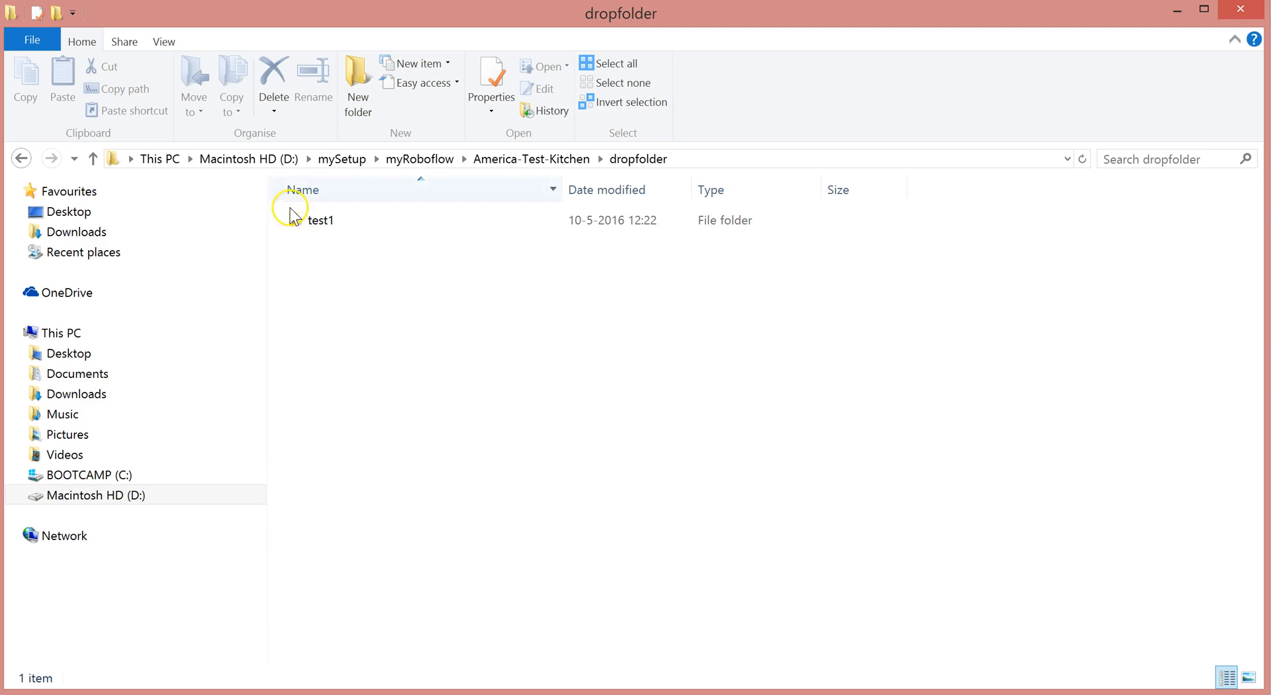
# Step: In File Explorer, examine dropfolder's test1 subfolder and the America-Test-Kitchen targetfolder, and return to dropfolder
pyautogui.click(308, 223)
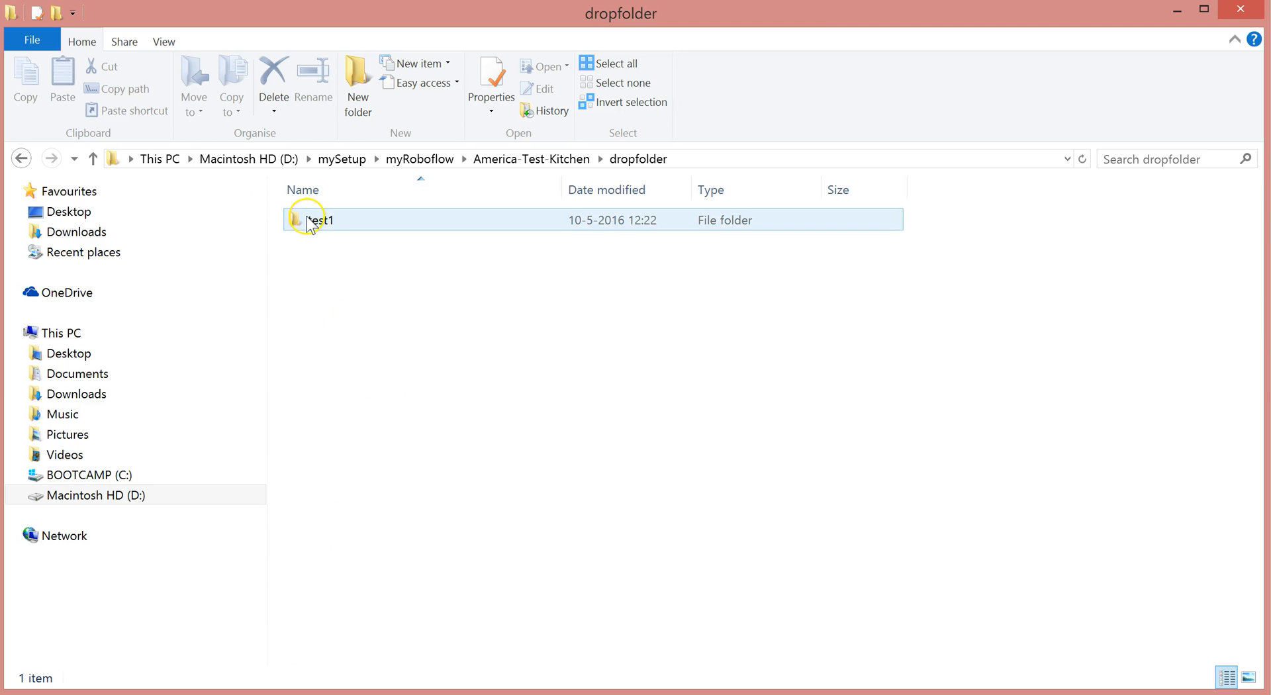
pyautogui.click(464, 215)
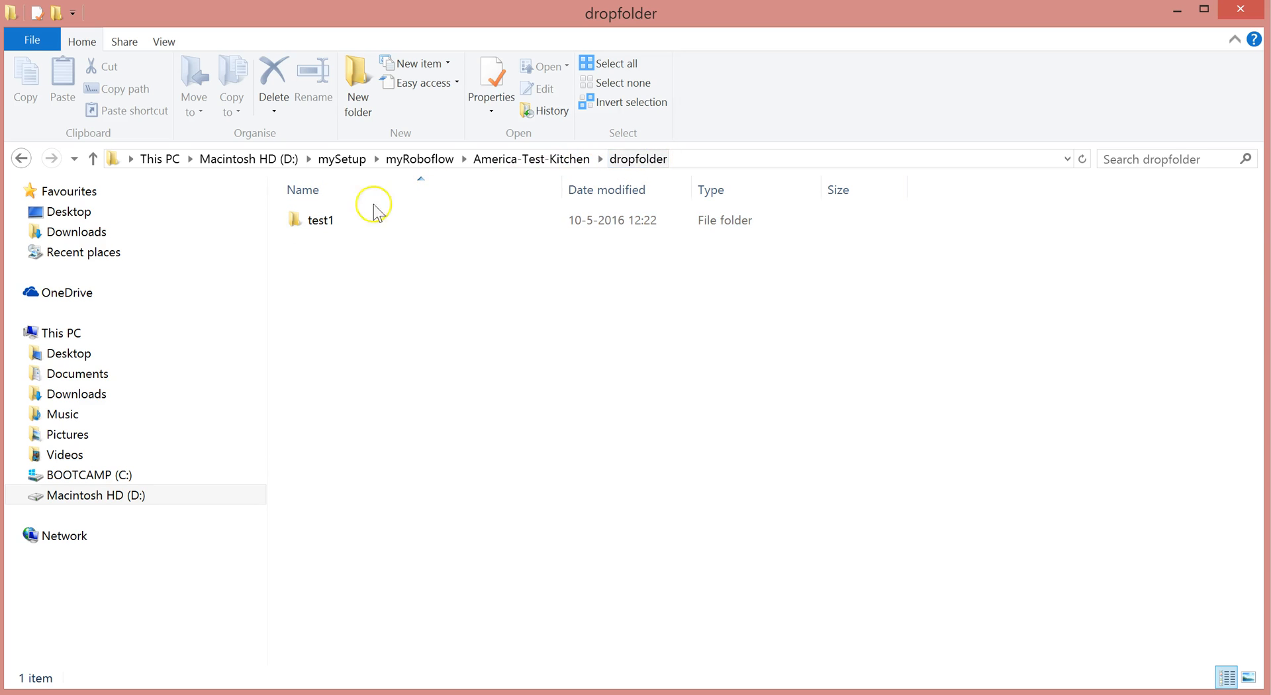
pyautogui.doubleClick(327, 219)
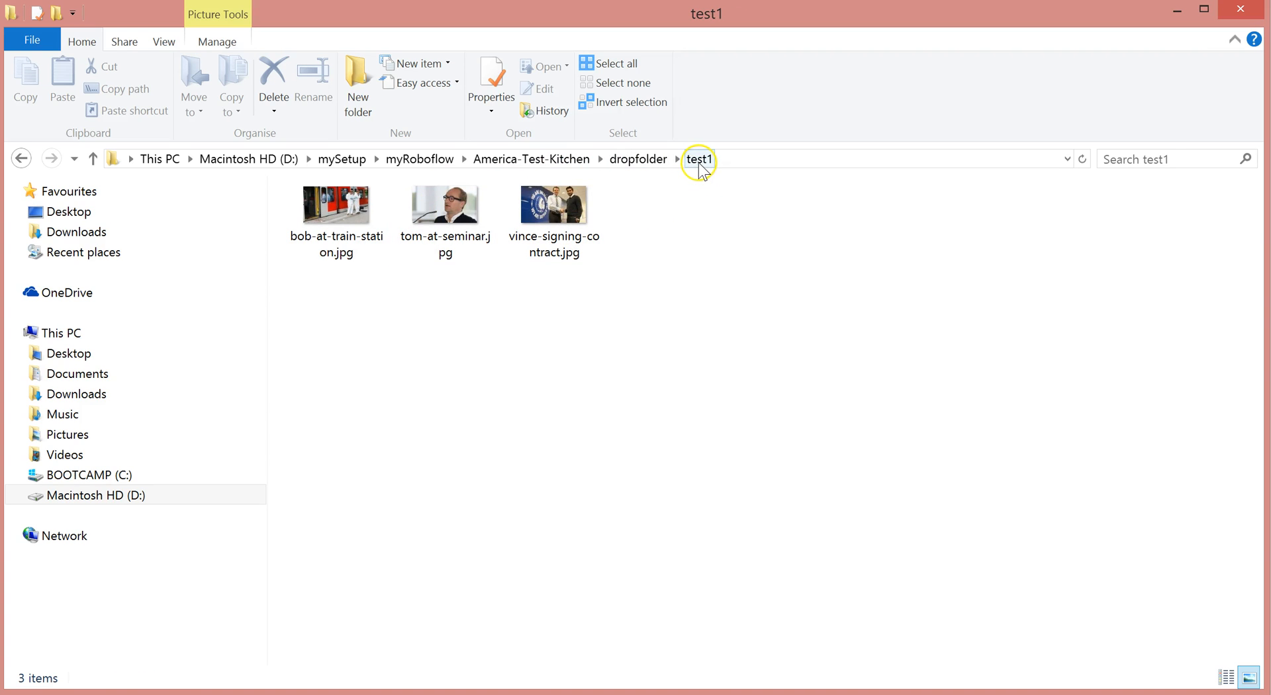
pyautogui.click(633, 161)
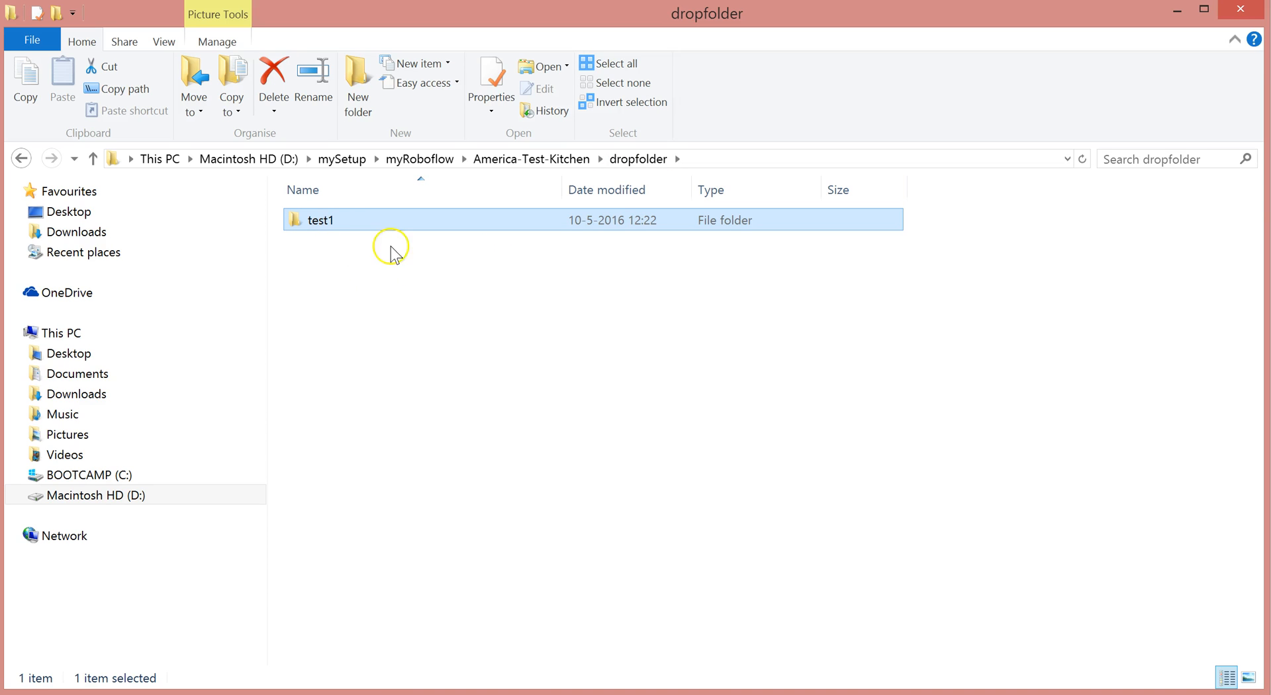
pyautogui.click(509, 160)
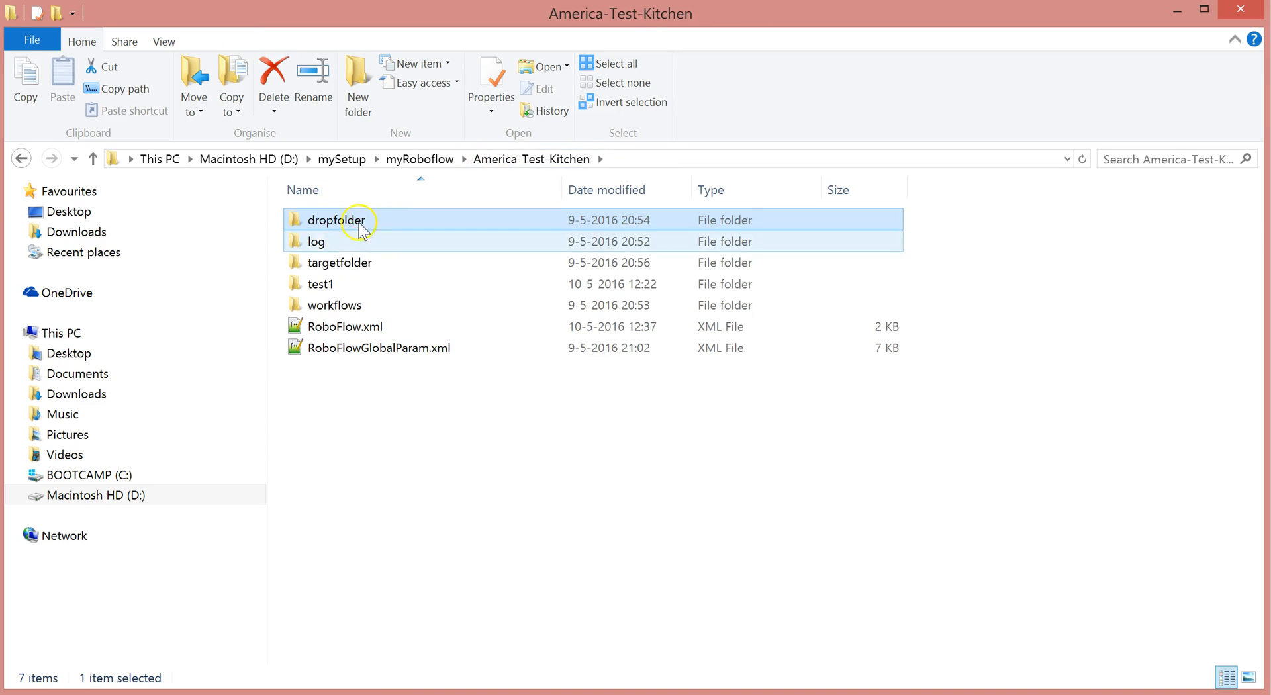
pyautogui.doubleClick(335, 261)
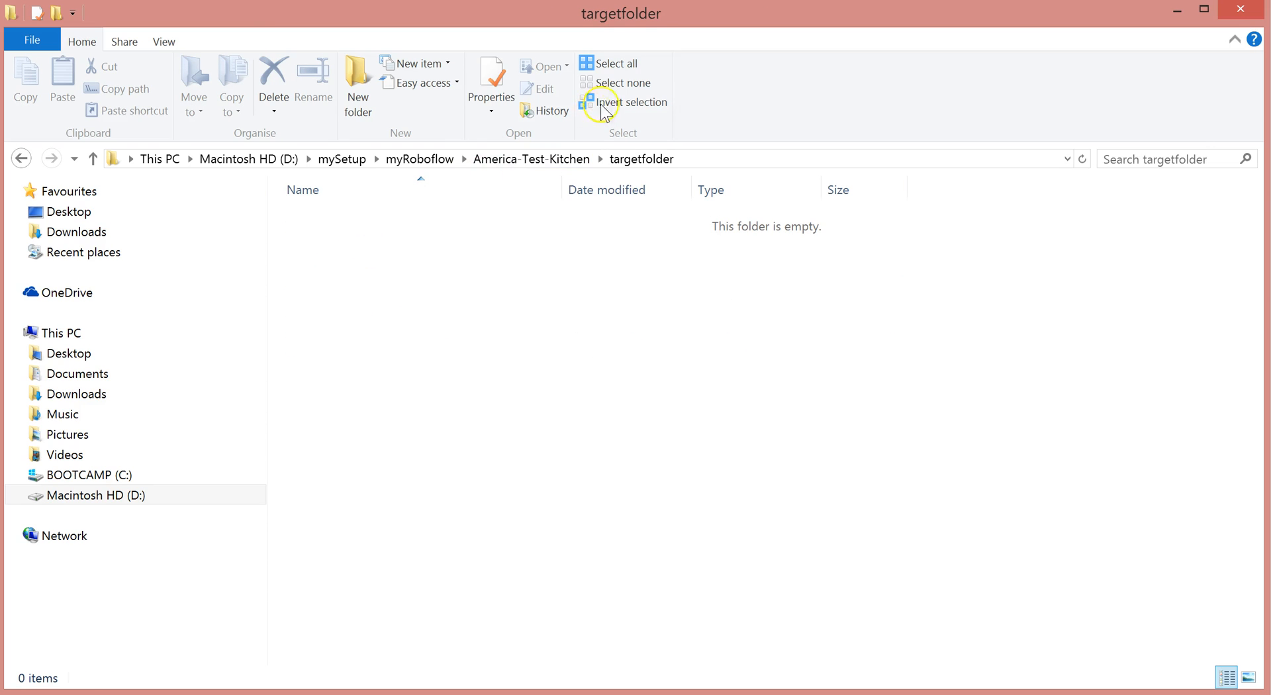
pyautogui.click(542, 158)
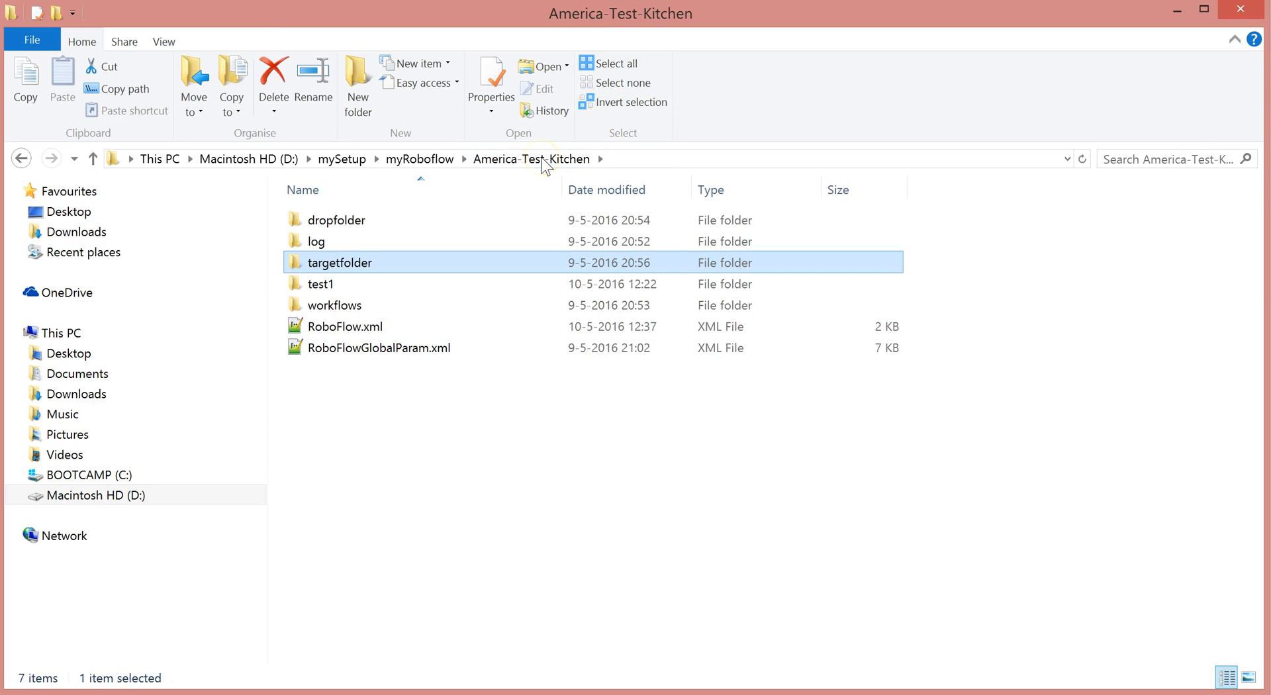
pyautogui.doubleClick(349, 217)
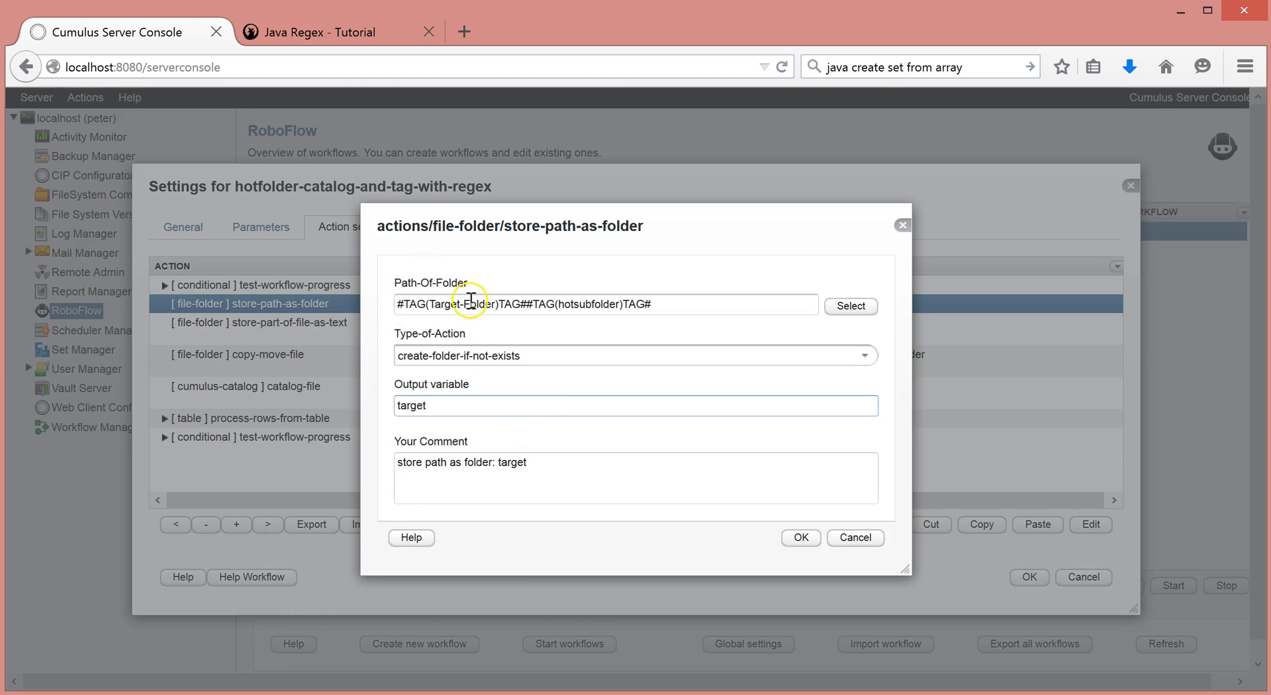
# Step: In the Cumulus Server Console, examine the Target-Folder and hotsubfolder tags in the store-path-as-folder path, and close the action without changes
pyautogui.moveTo(528, 306); pyautogui.dragTo(373, 303)
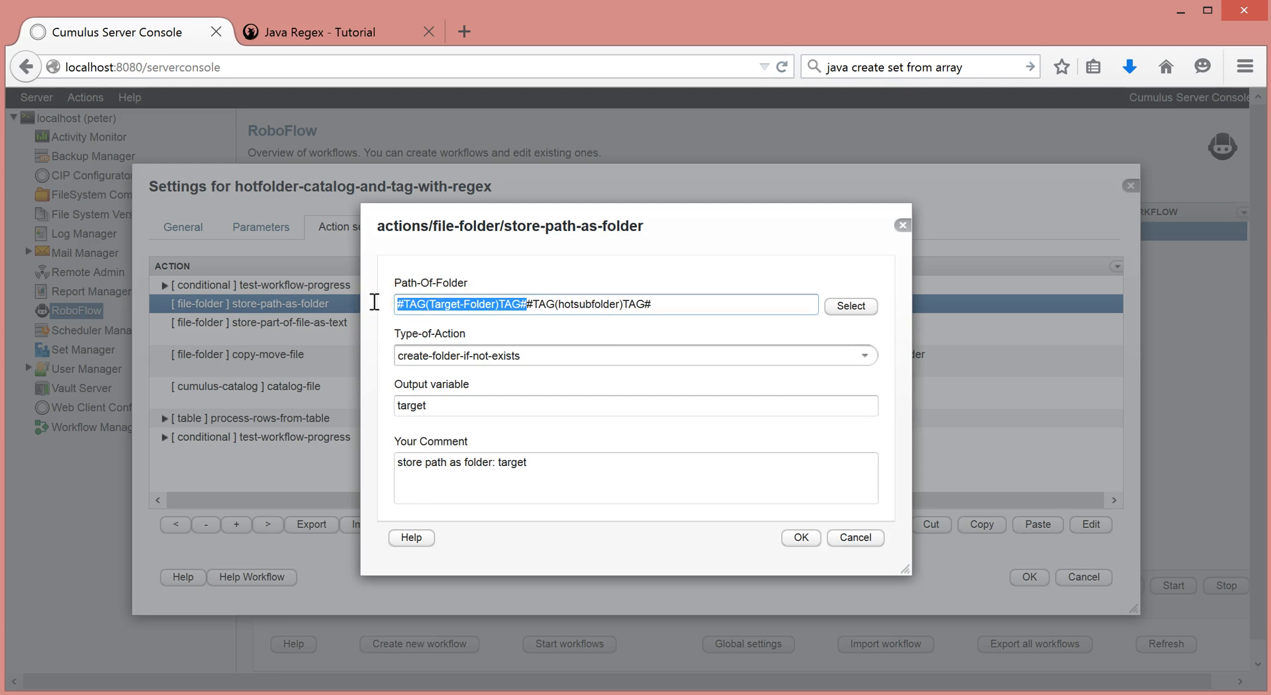
pyautogui.doubleClick(577, 304)
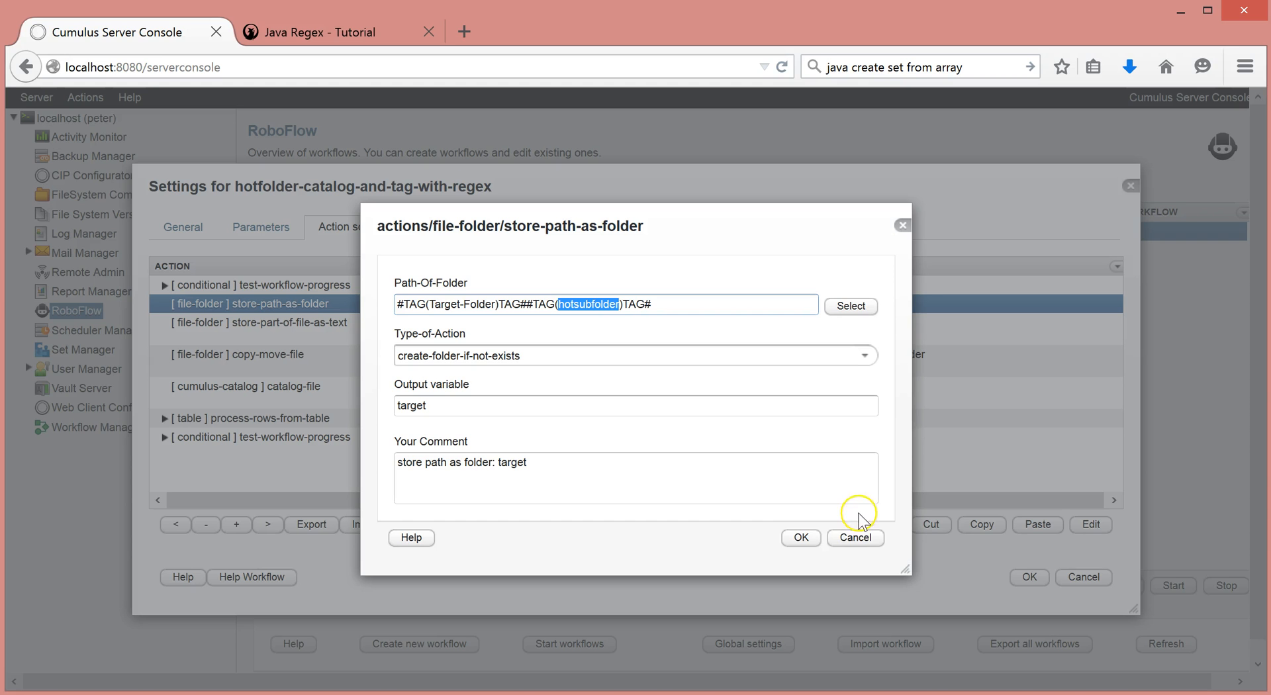
pyautogui.click(860, 538)
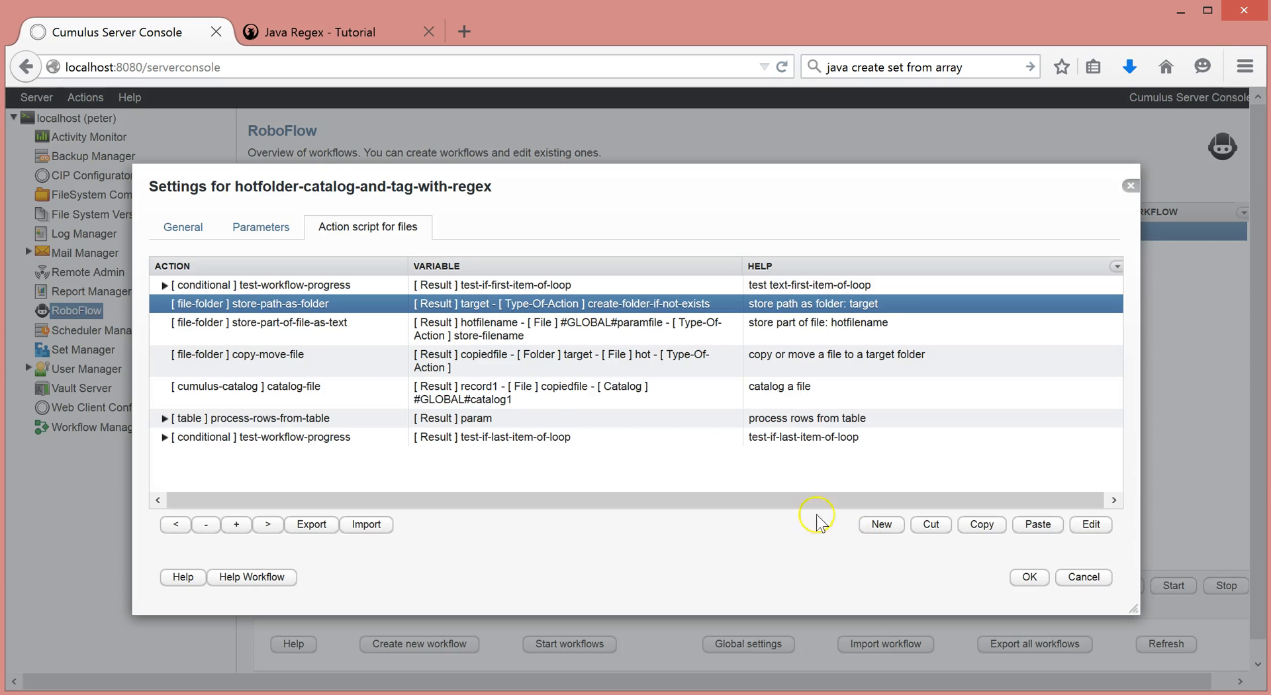
# Step: Set the store-part-of-file-as-text action's variable of file to process to hot, and save the action
pyautogui.click(344, 325)
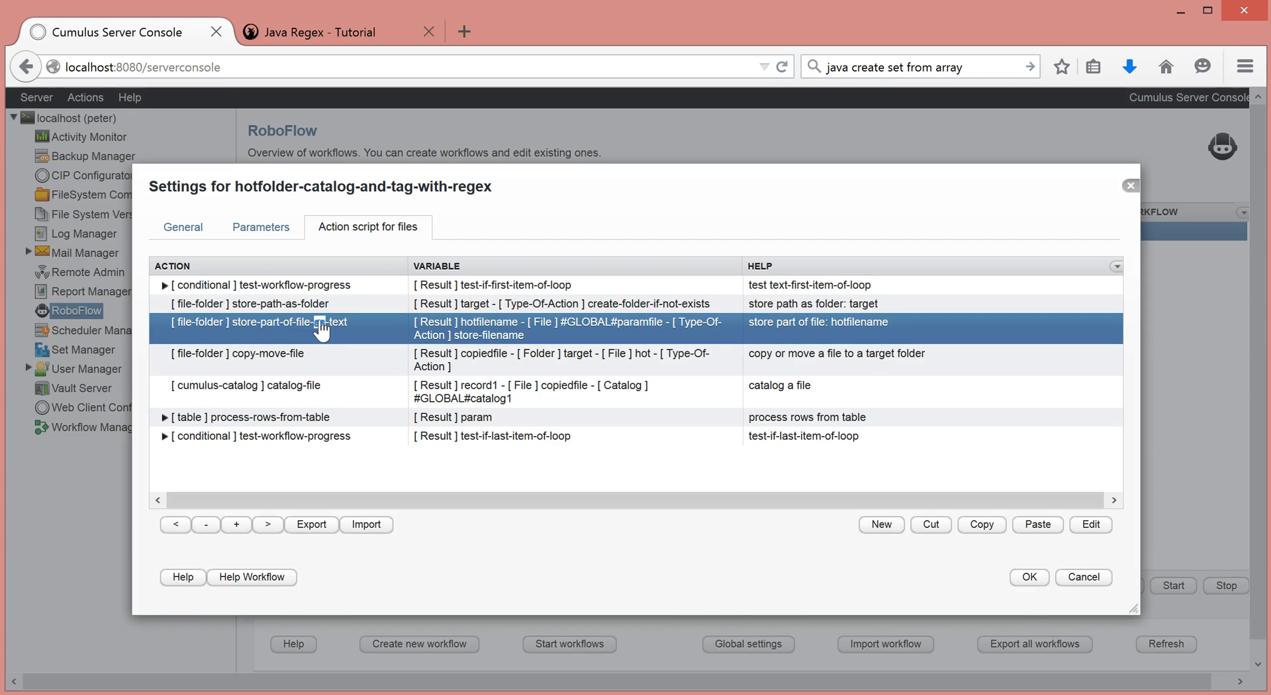
pyautogui.doubleClick(319, 321)
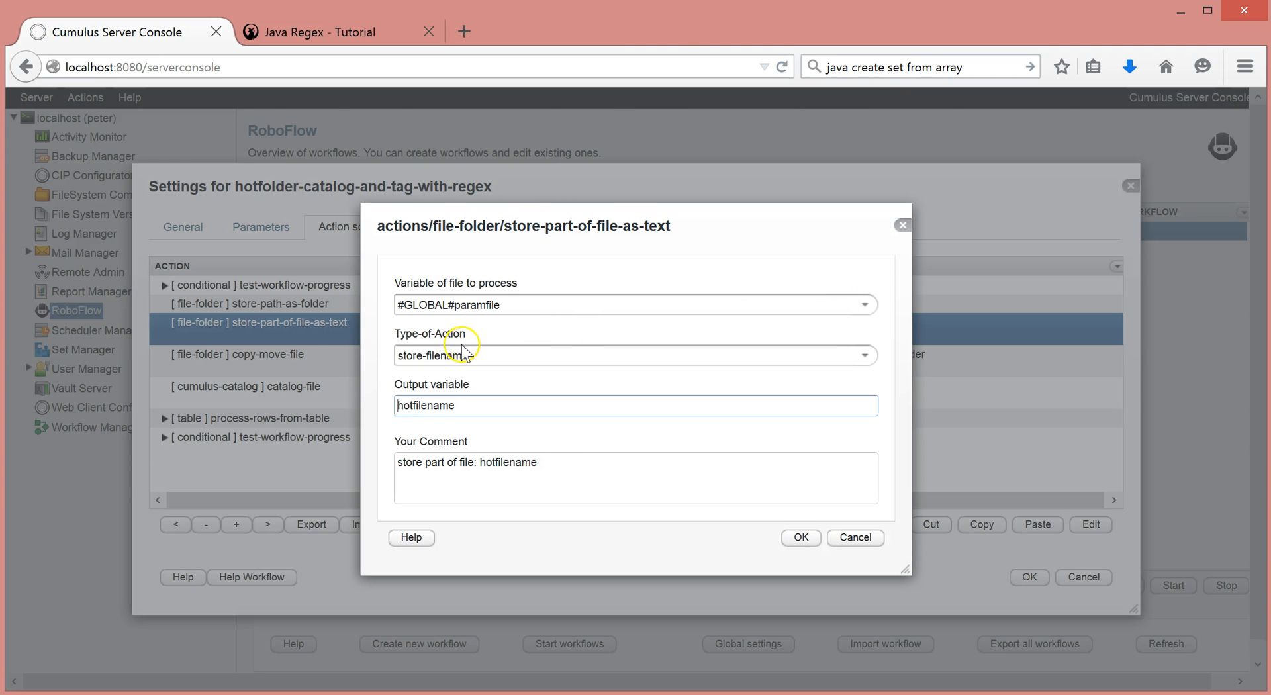
pyautogui.click(865, 305)
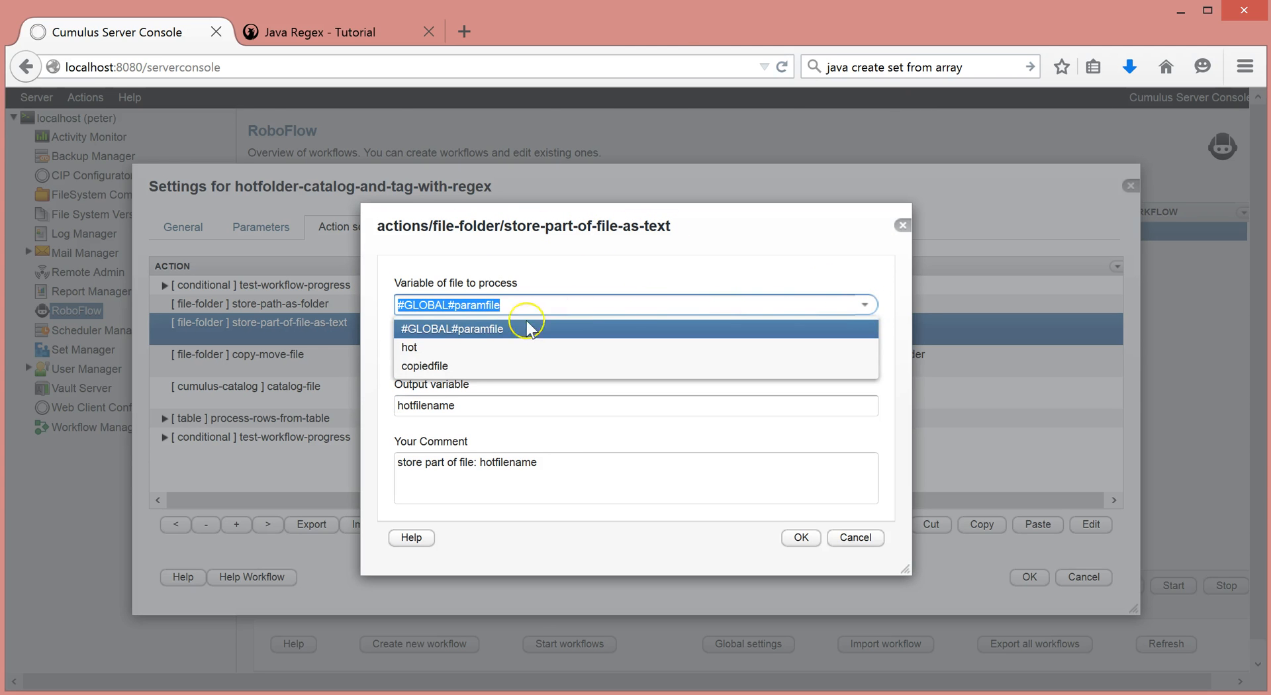
pyautogui.click(525, 349)
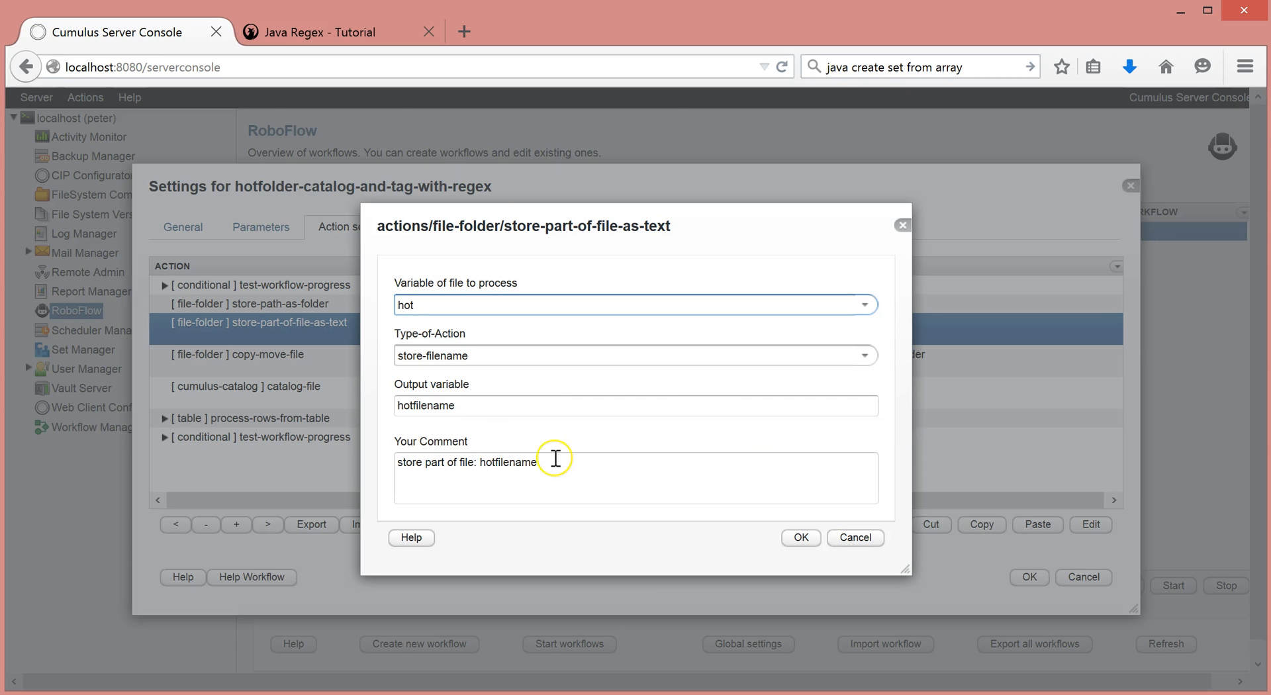
pyautogui.click(799, 538)
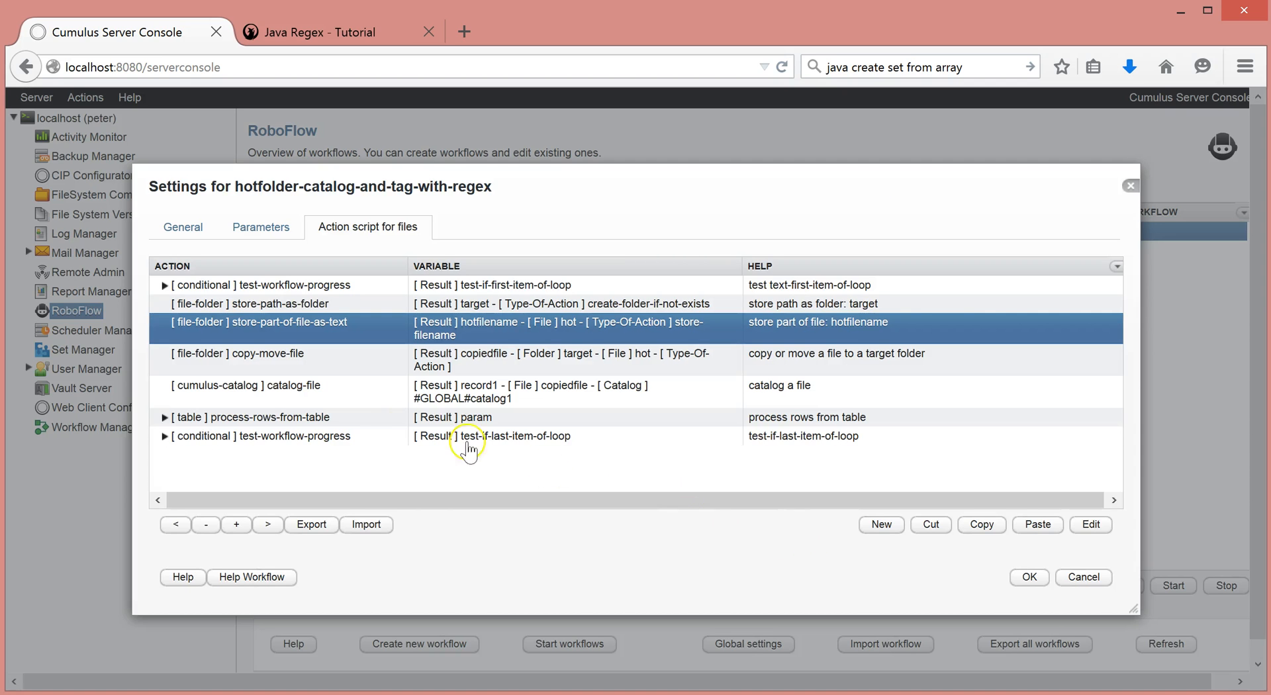
# Step: Inspect the copy-move-file action's selectable folder and file variables and its output variable, and close it without changes
pyautogui.click(350, 374)
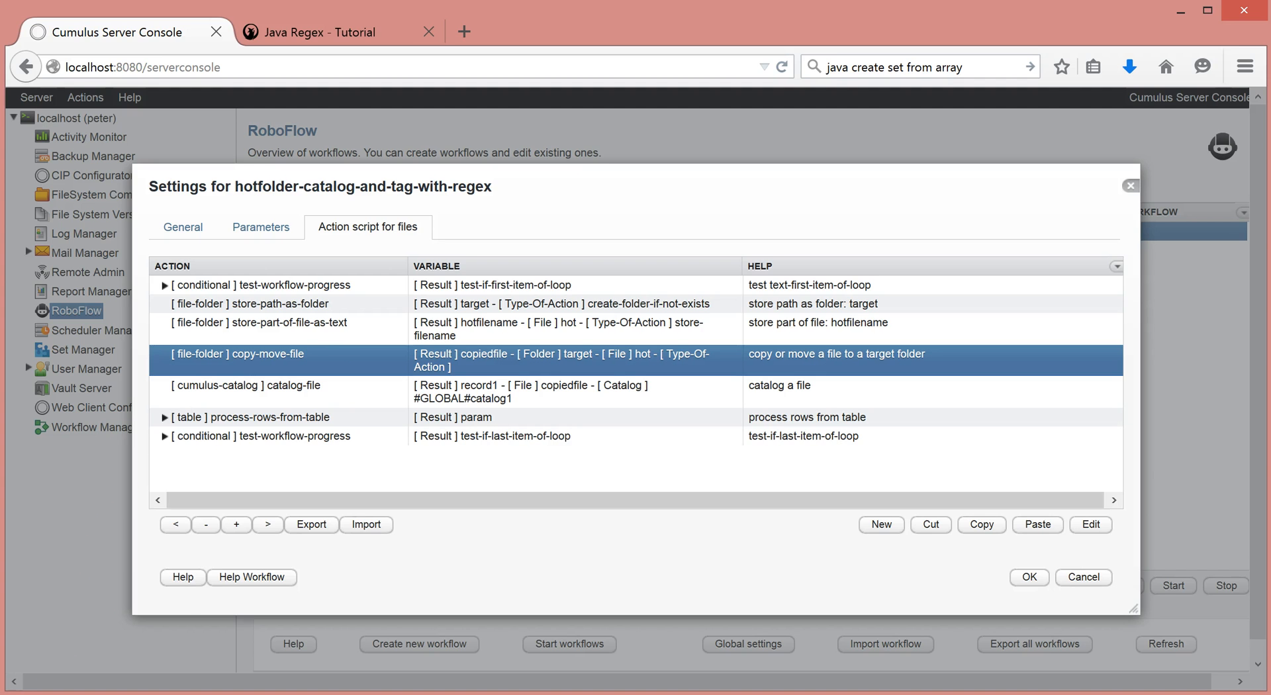
pyautogui.doubleClick(296, 361)
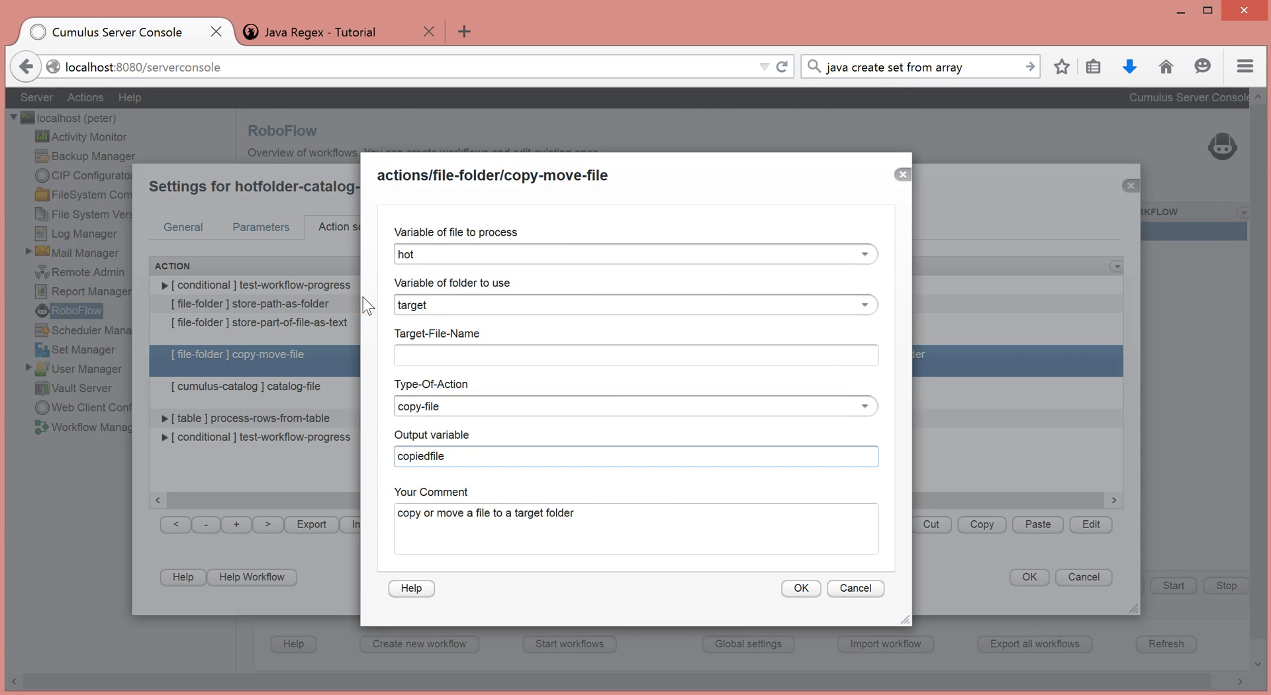
pyautogui.click(864, 305)
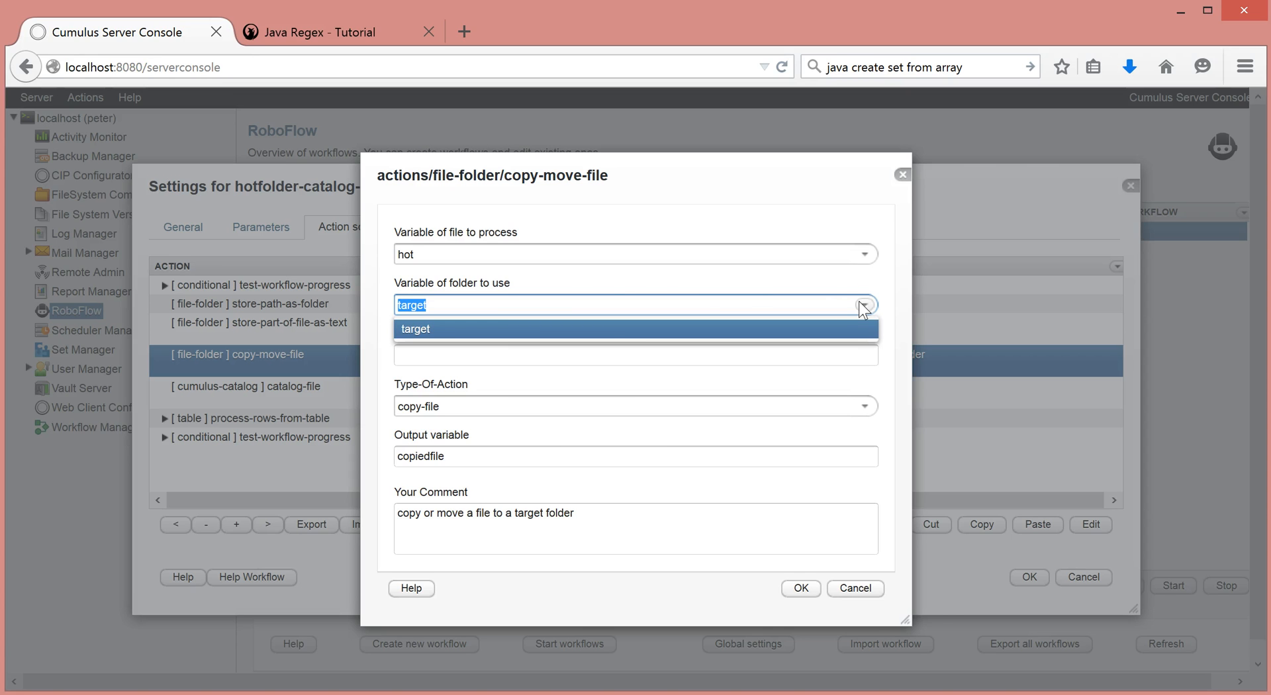
pyautogui.click(379, 280)
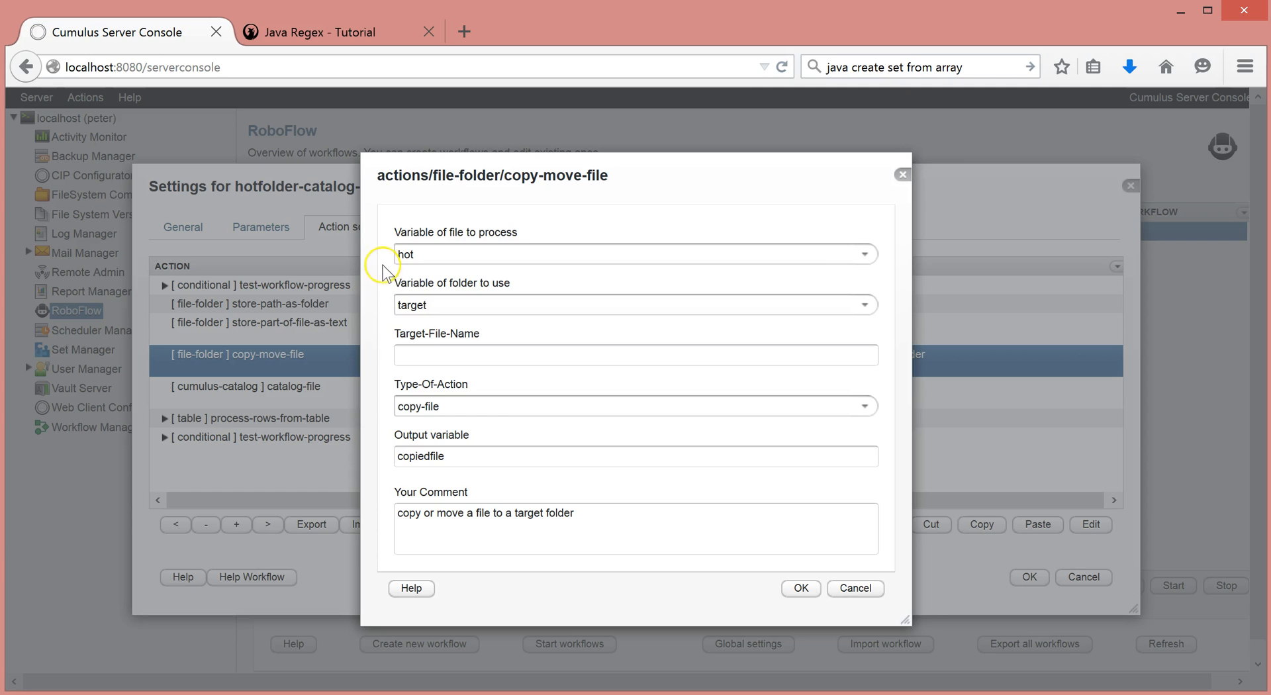
pyautogui.click(866, 255)
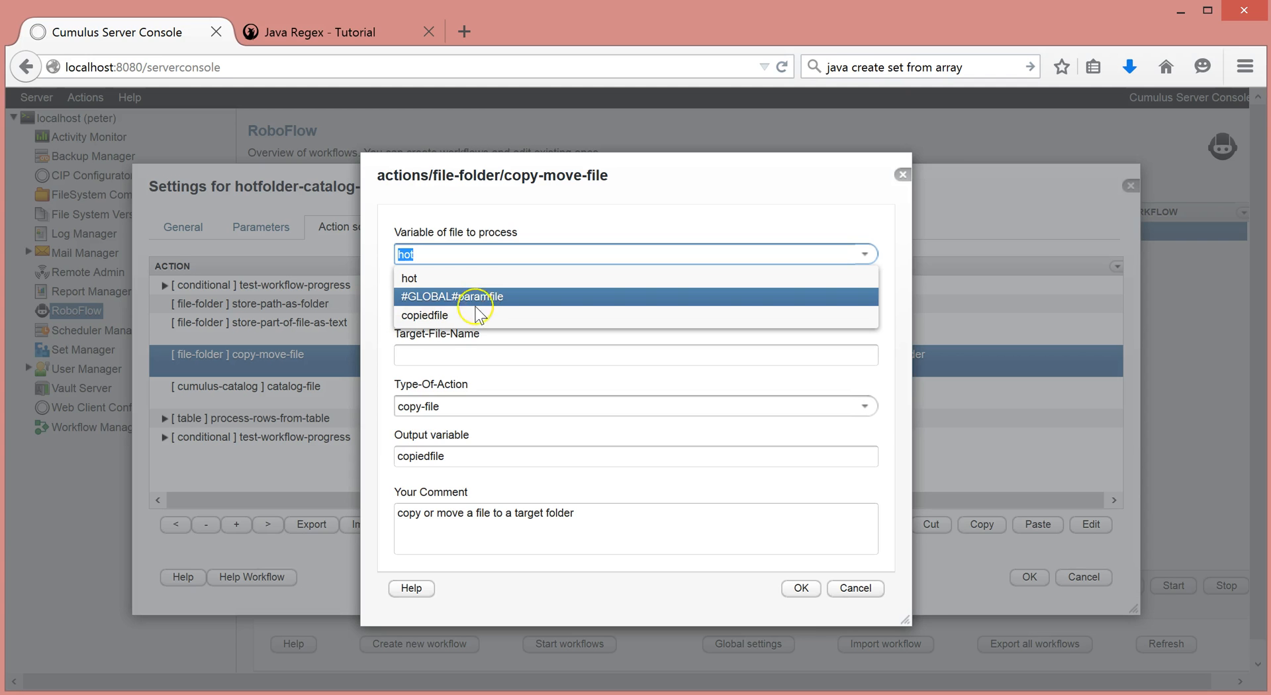
pyautogui.click(362, 298)
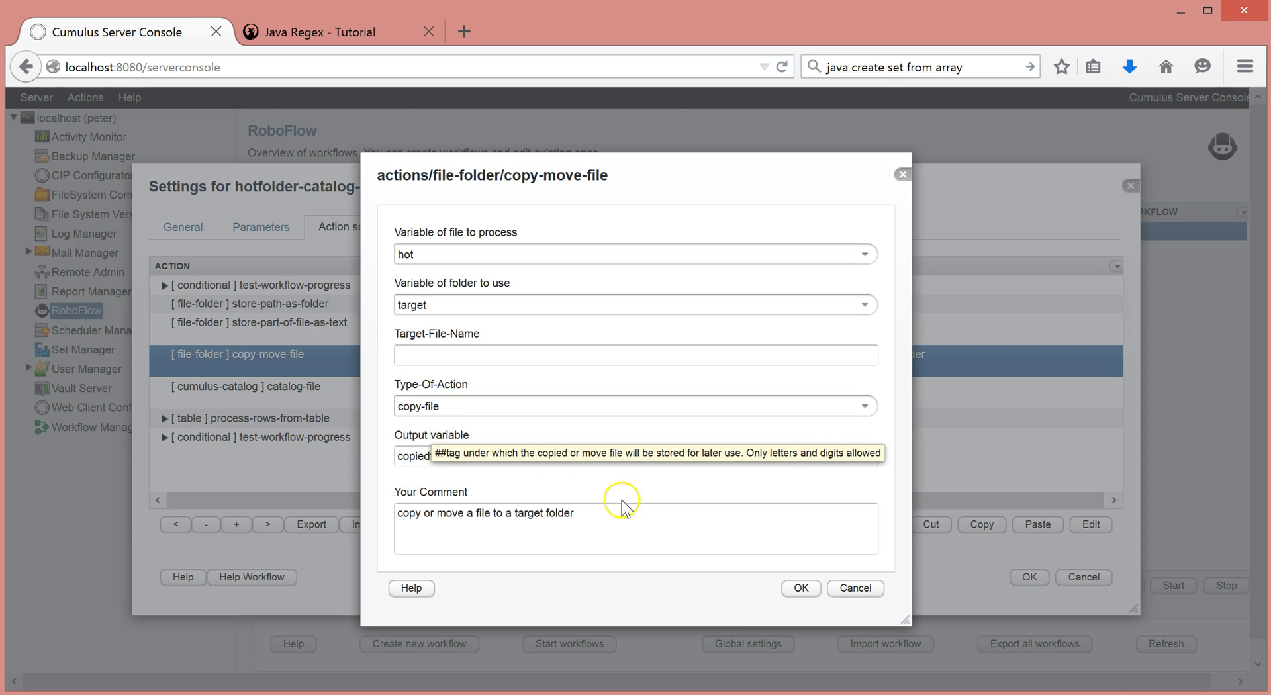
pyautogui.click(854, 588)
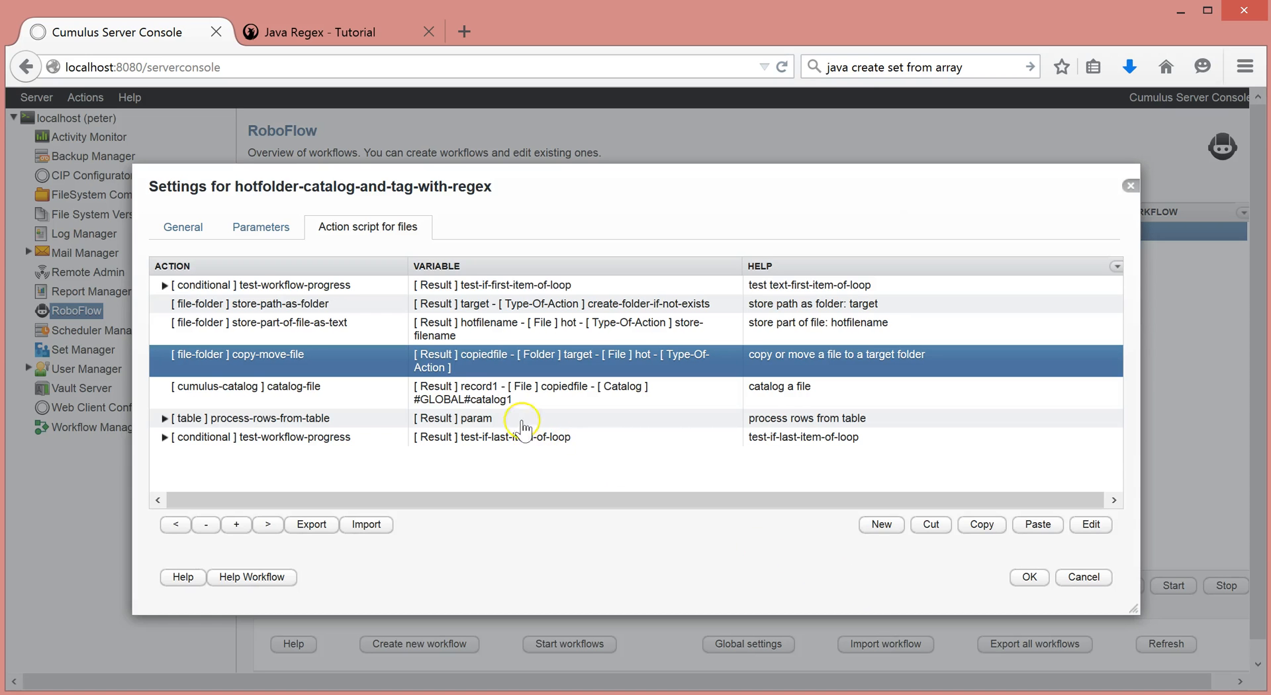
# Step: Open the catalog-file action and review its file variable and catalog variable choices, keeping copiedfile and #GLOBAL#catalog1
pyautogui.doubleClick(300, 406)
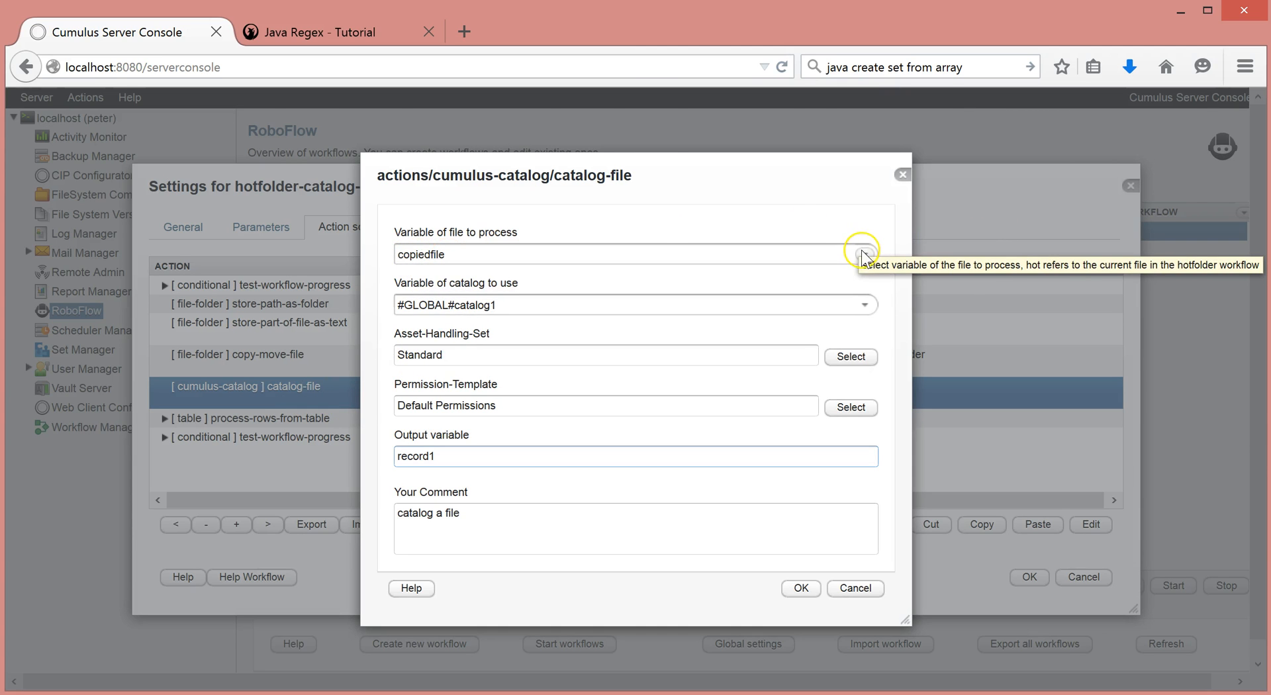
pyautogui.click(864, 255)
pyautogui.click(864, 255)
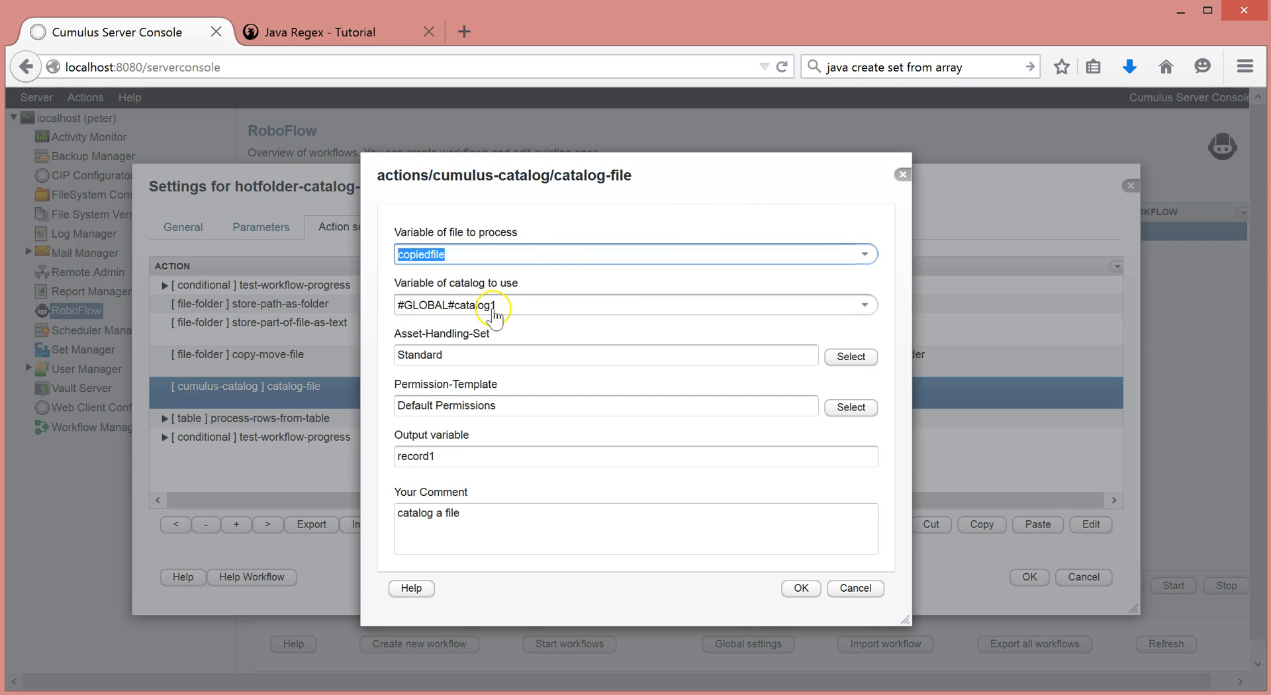
pyautogui.click(865, 305)
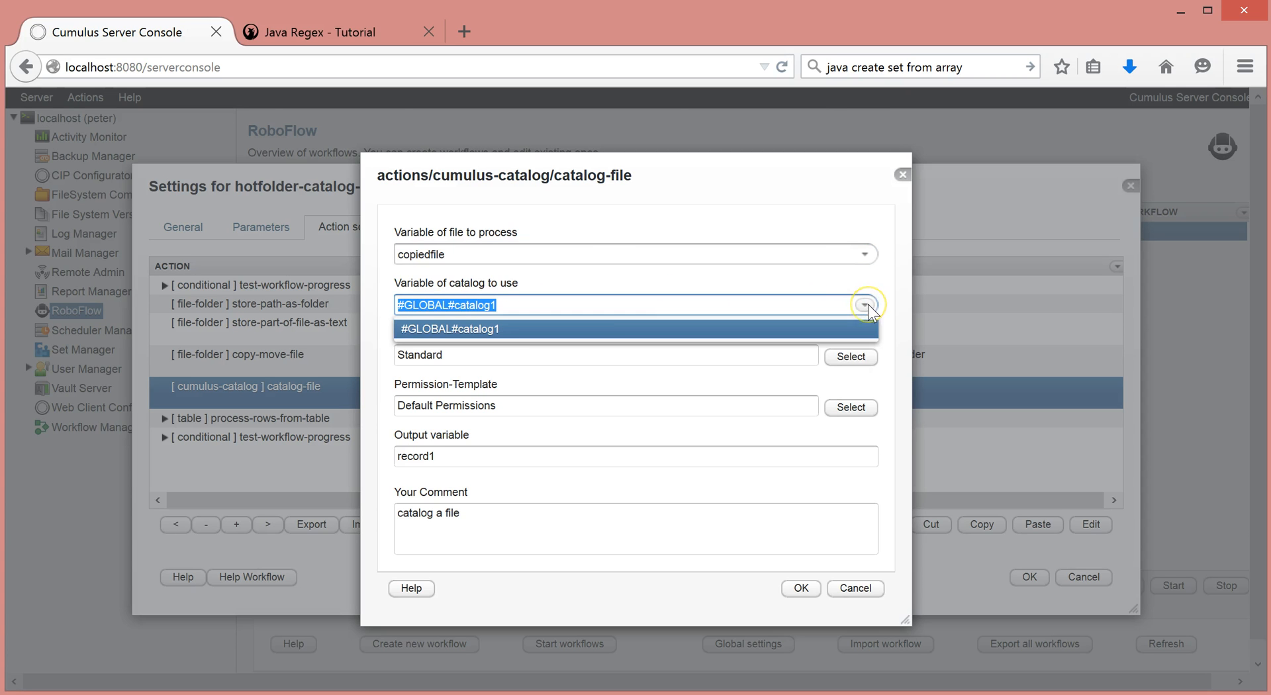
pyautogui.click(492, 329)
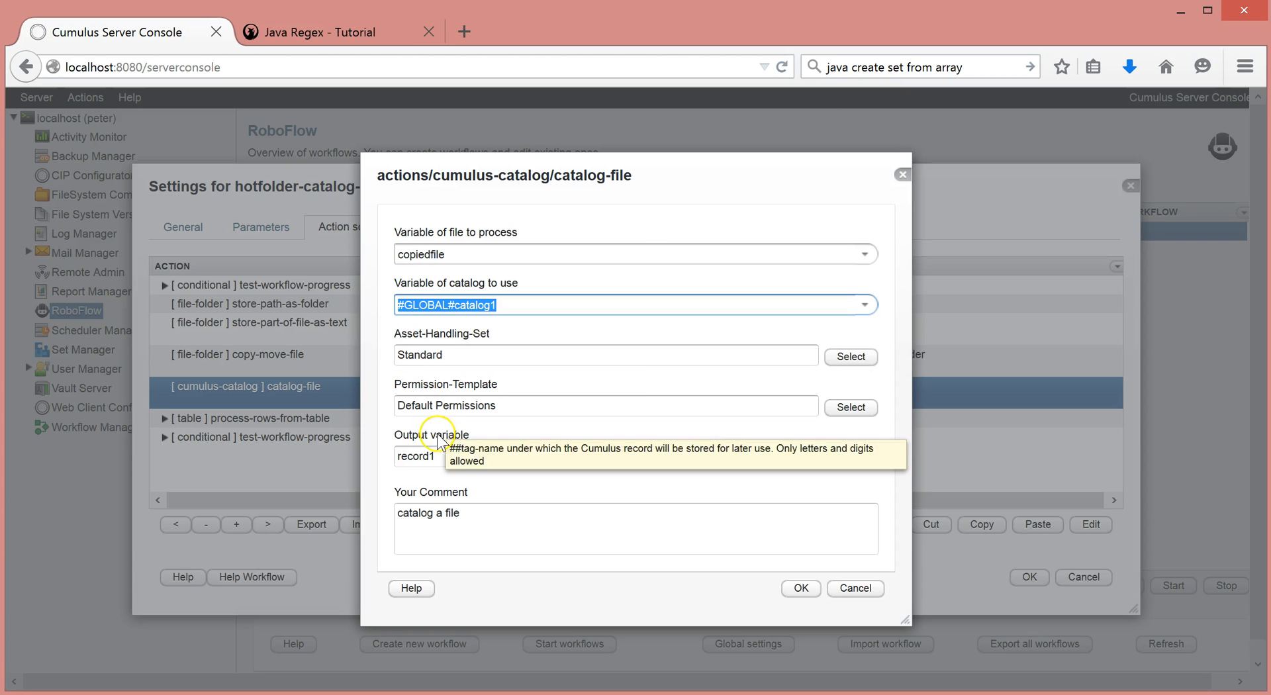
# Step: Replace the catalog-file action's Asset-Handling-Set value with the stored tag CumulusAssetHandlingSet
pyautogui.doubleClick(415, 356)
pyautogui.press('BackSpace')
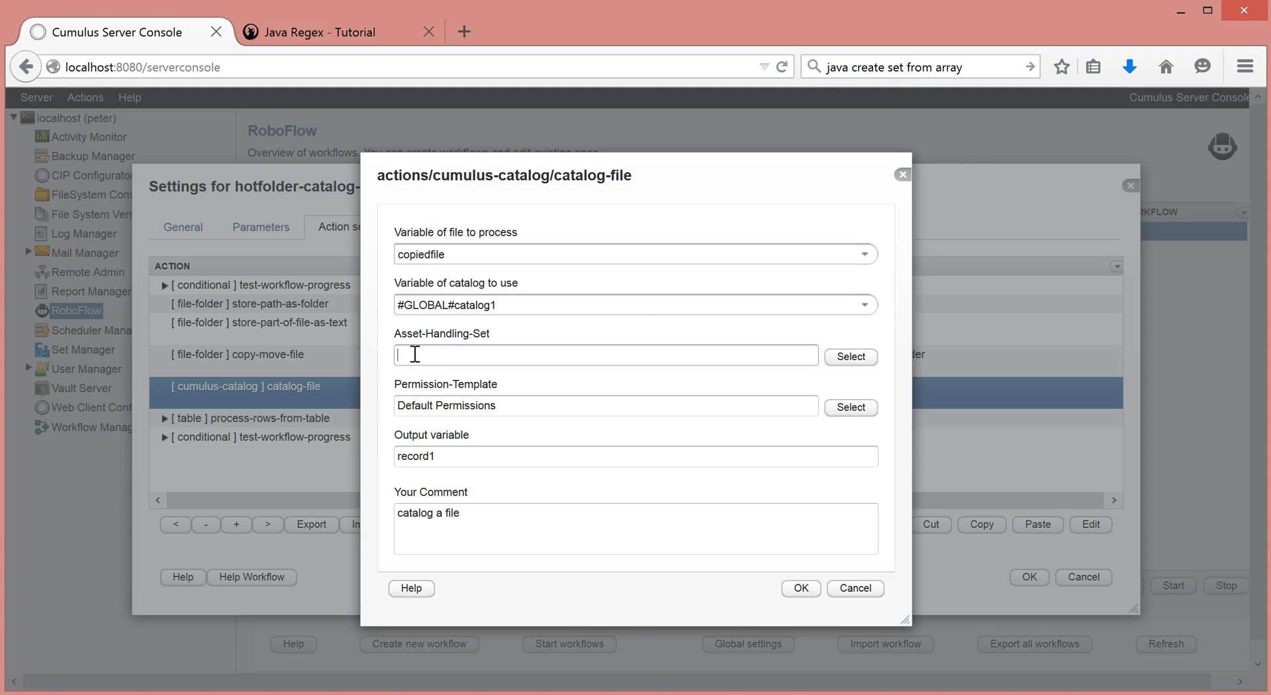
pyautogui.write('##')
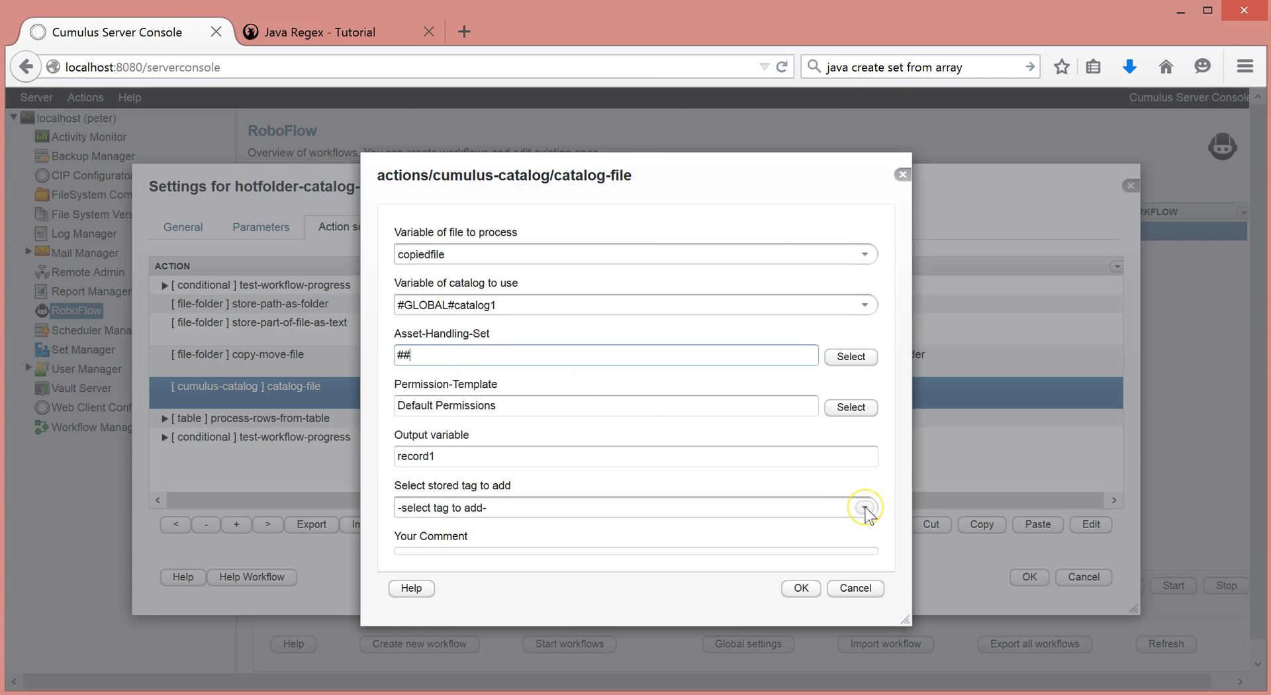
pyautogui.click(867, 513)
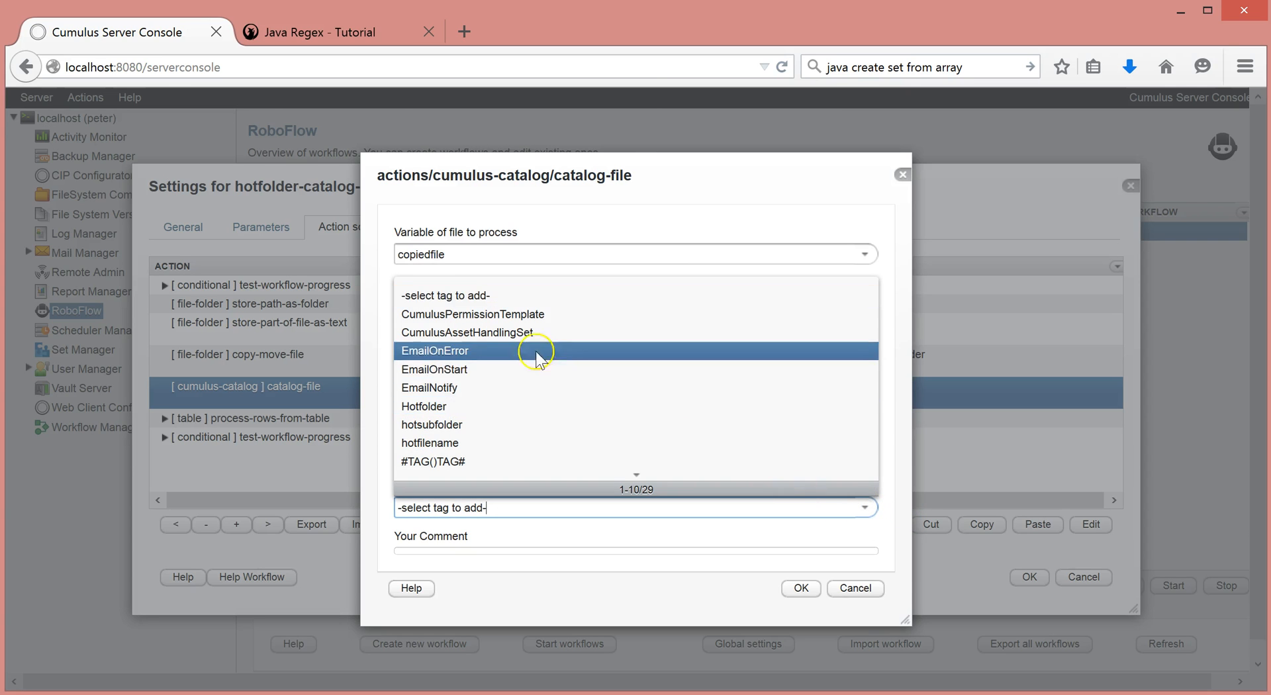
pyautogui.click(471, 332)
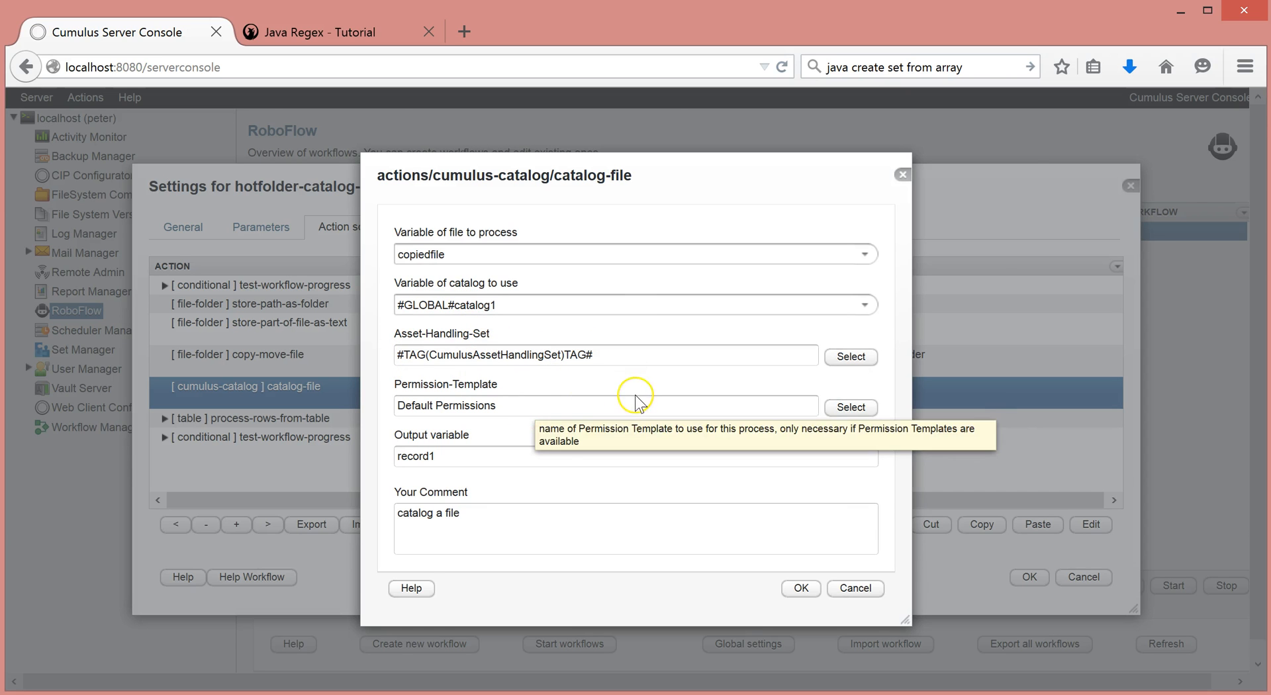
# Step: Replace the Permission-Template value with the stored tag CumulusPermissionTemplate, and save both the action and the workflow
pyautogui.moveTo(523, 405); pyautogui.dragTo(348, 405)
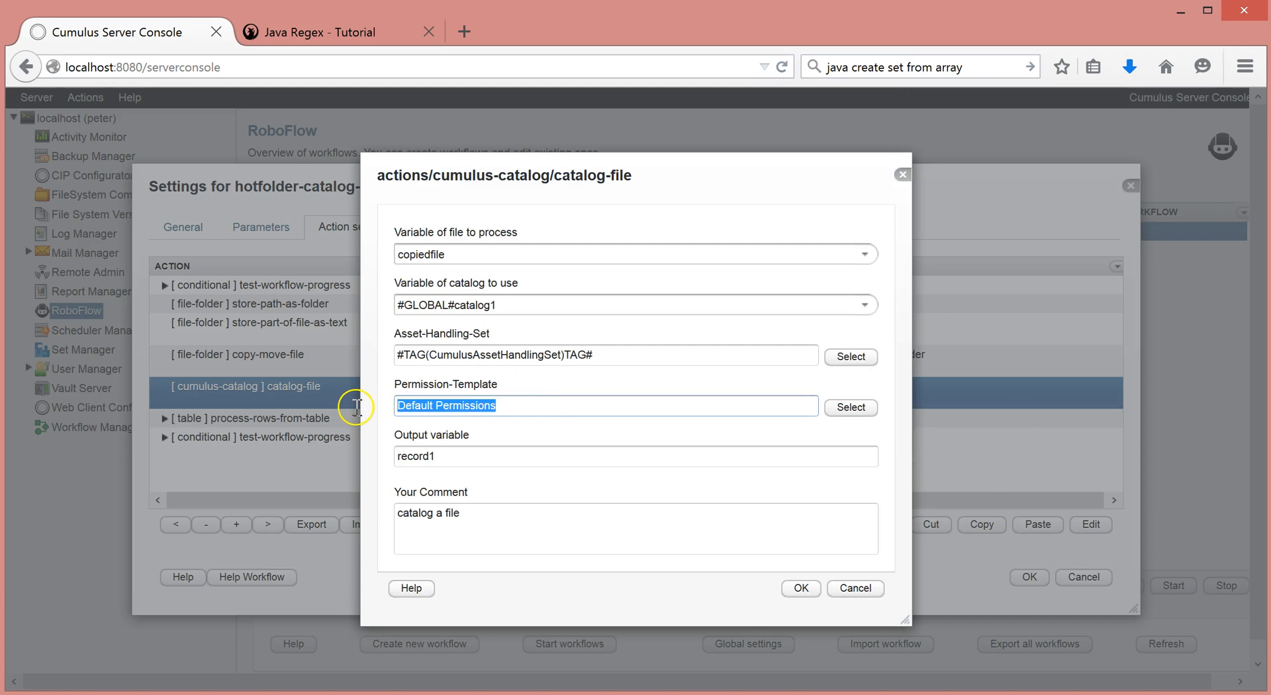
pyautogui.press('BackSpace')
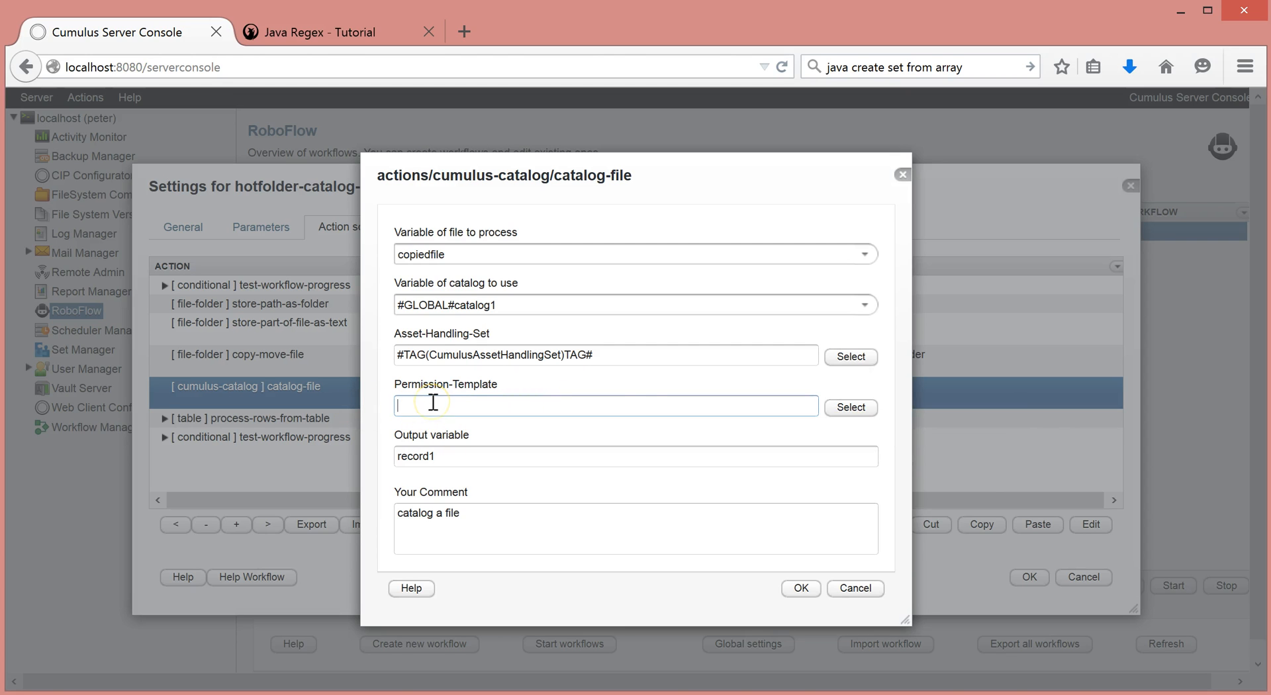
pyautogui.write('##')
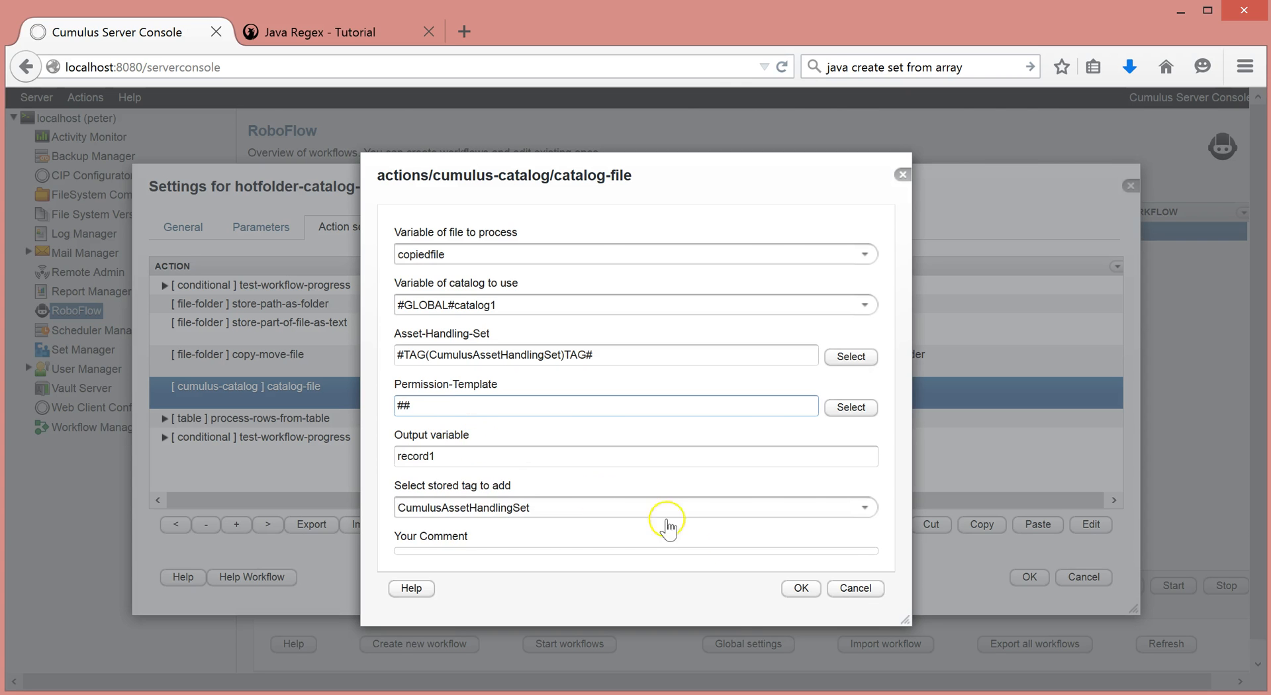
pyautogui.click(864, 507)
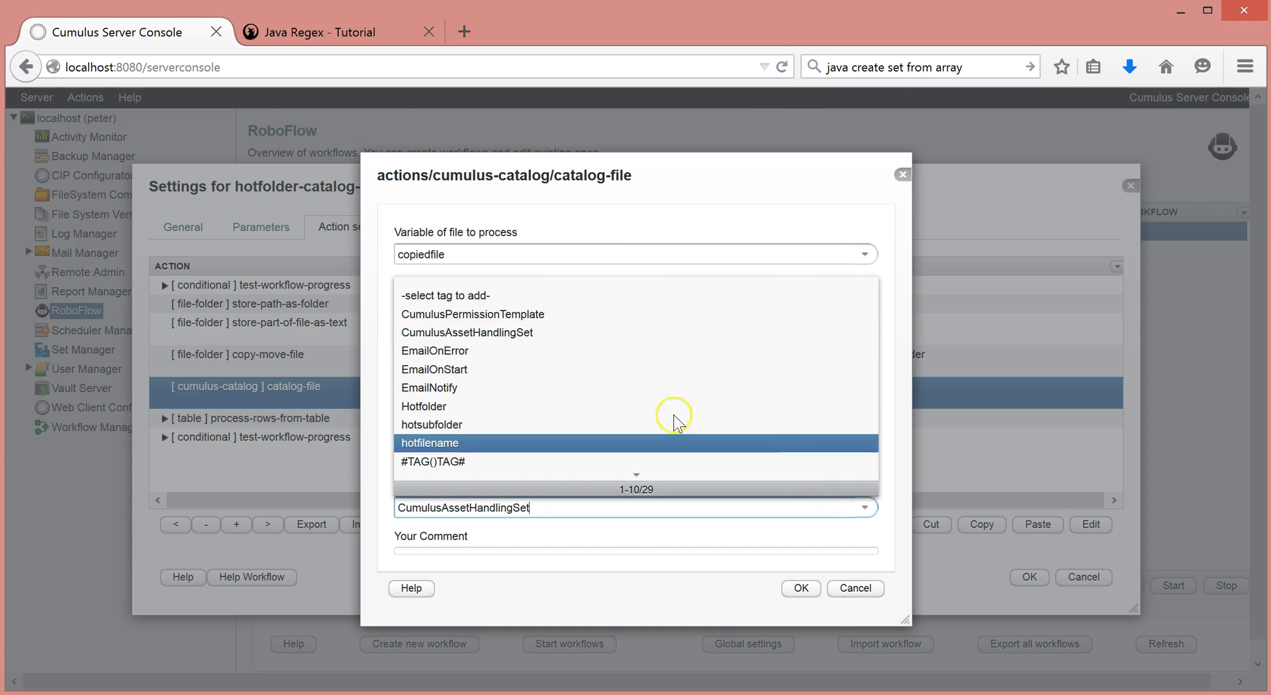
pyautogui.click(466, 314)
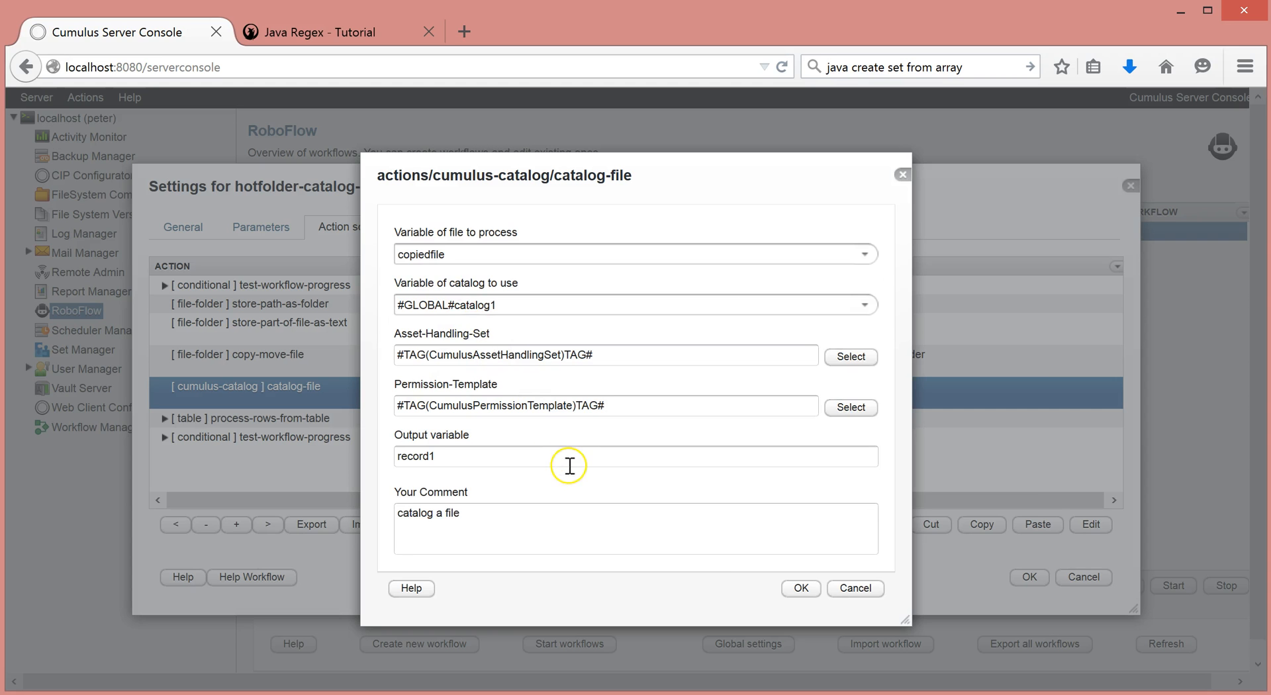
pyautogui.click(802, 589)
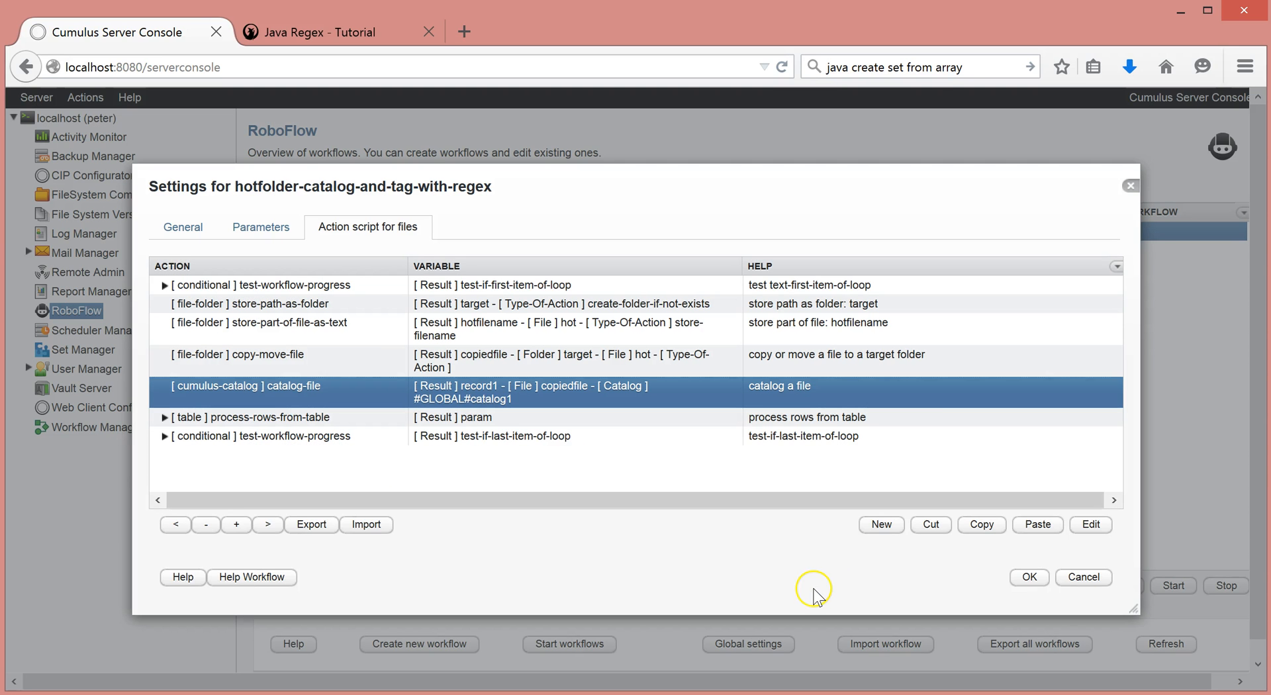
pyautogui.click(1026, 576)
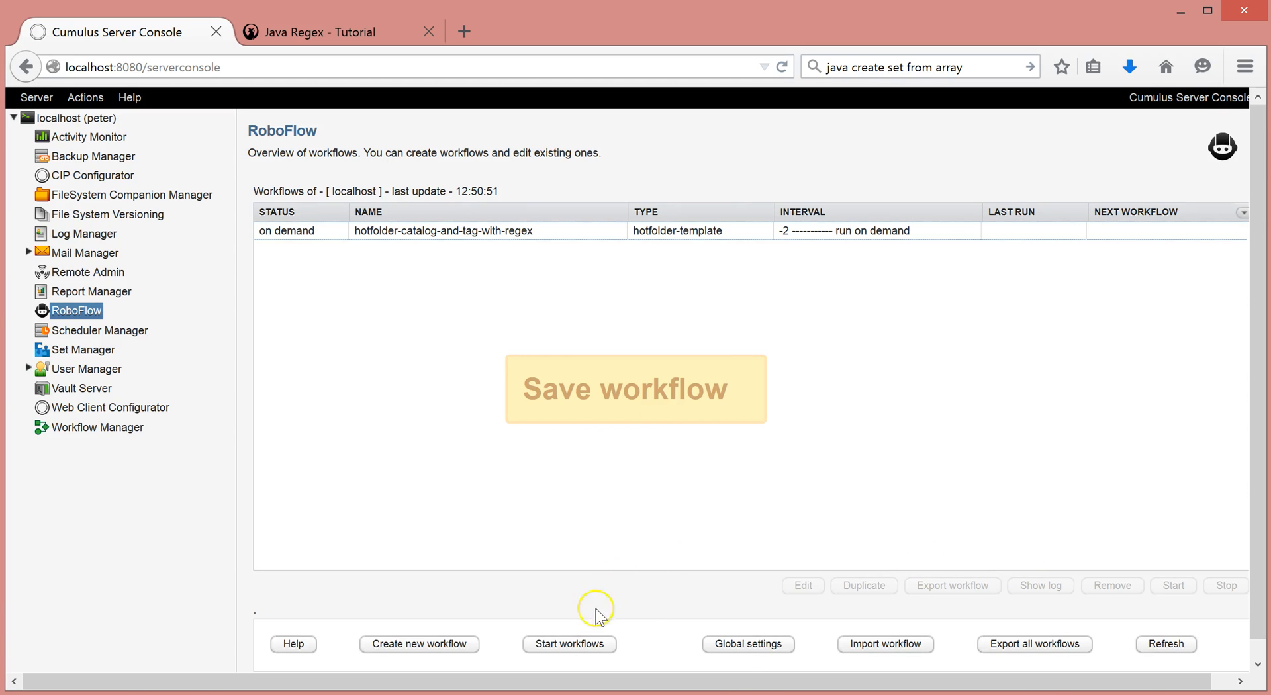
# Step: Inspect the tag name in the comment of the global Permission template parameter, and close the global settings without changes
pyautogui.click(751, 652)
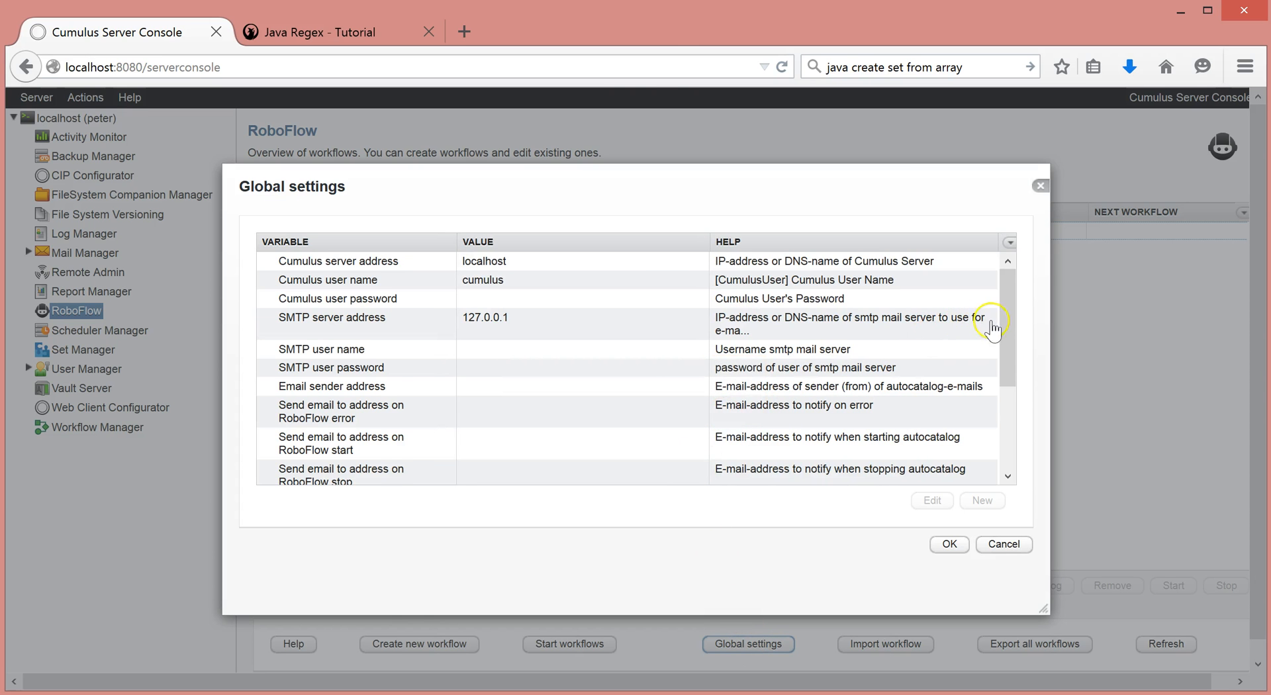
pyautogui.click(994, 346)
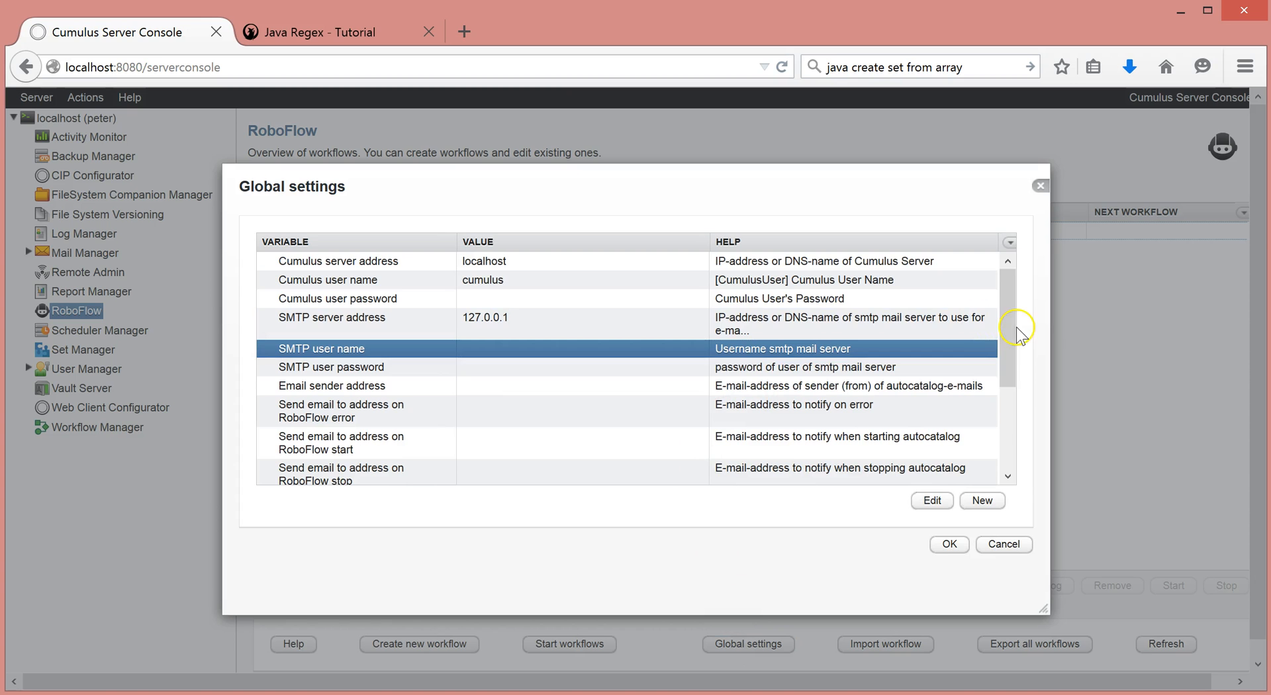
pyautogui.moveTo(1001, 331); pyautogui.dragTo(1006, 438)
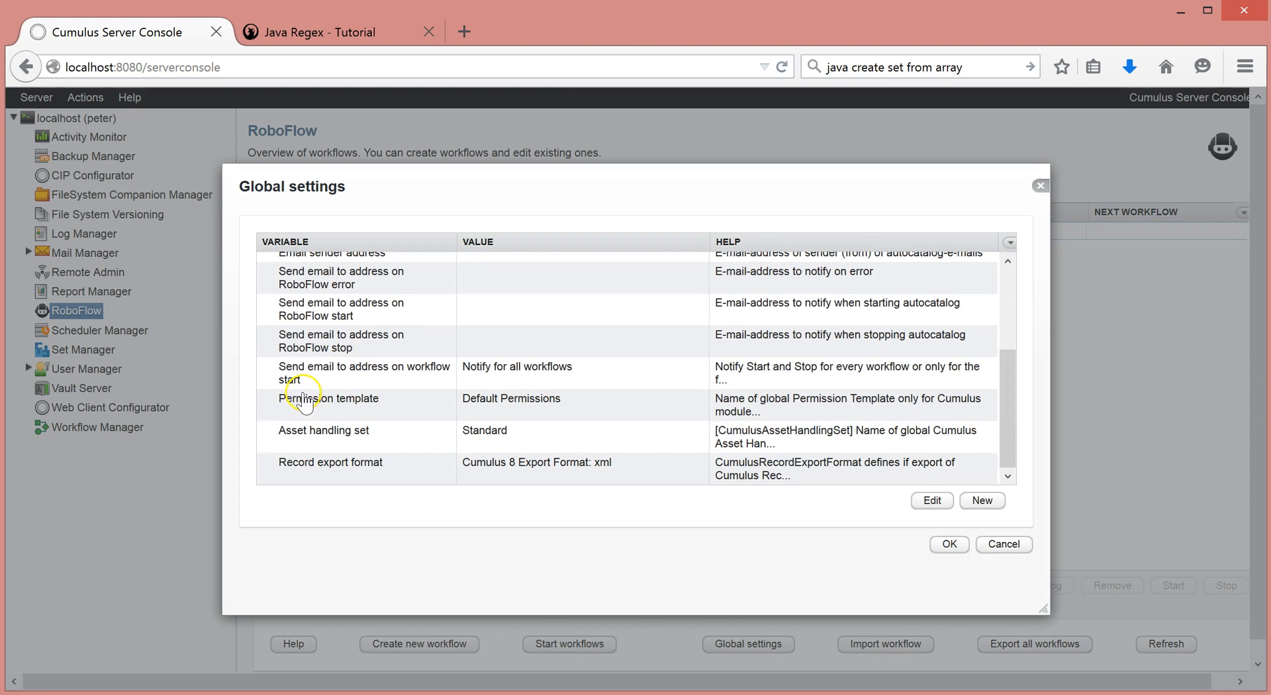
pyautogui.doubleClick(487, 406)
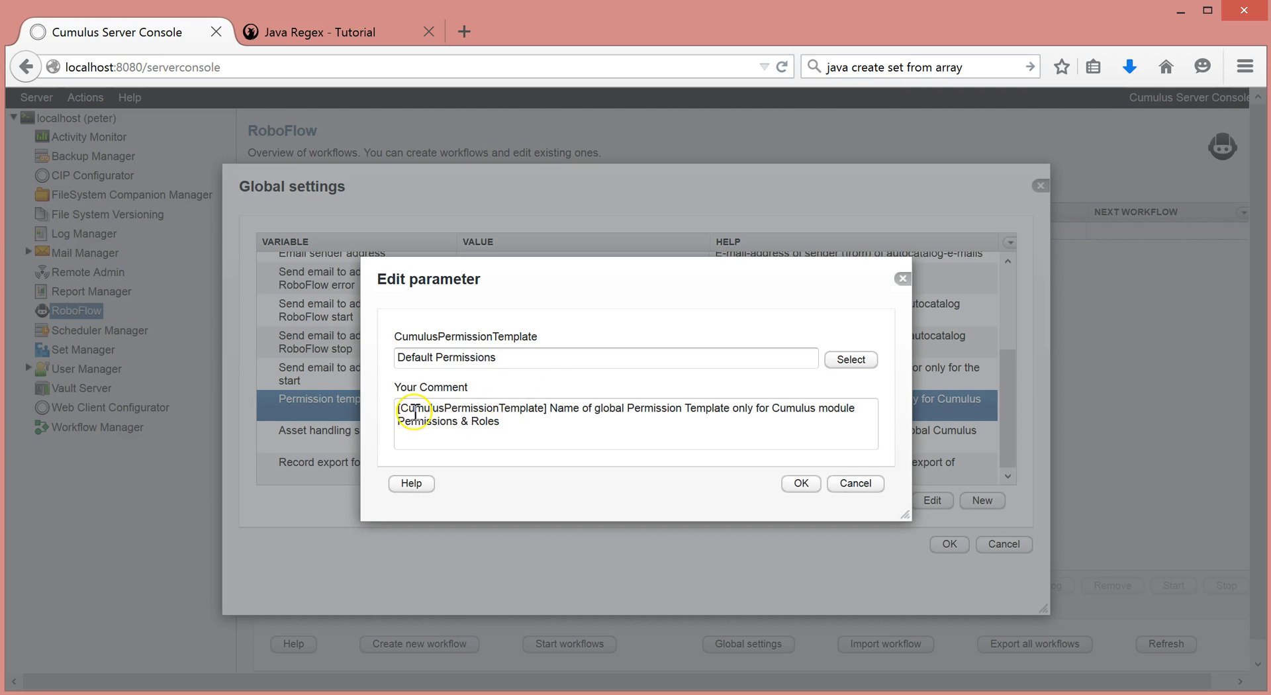
pyautogui.moveTo(405, 408); pyautogui.dragTo(548, 415)
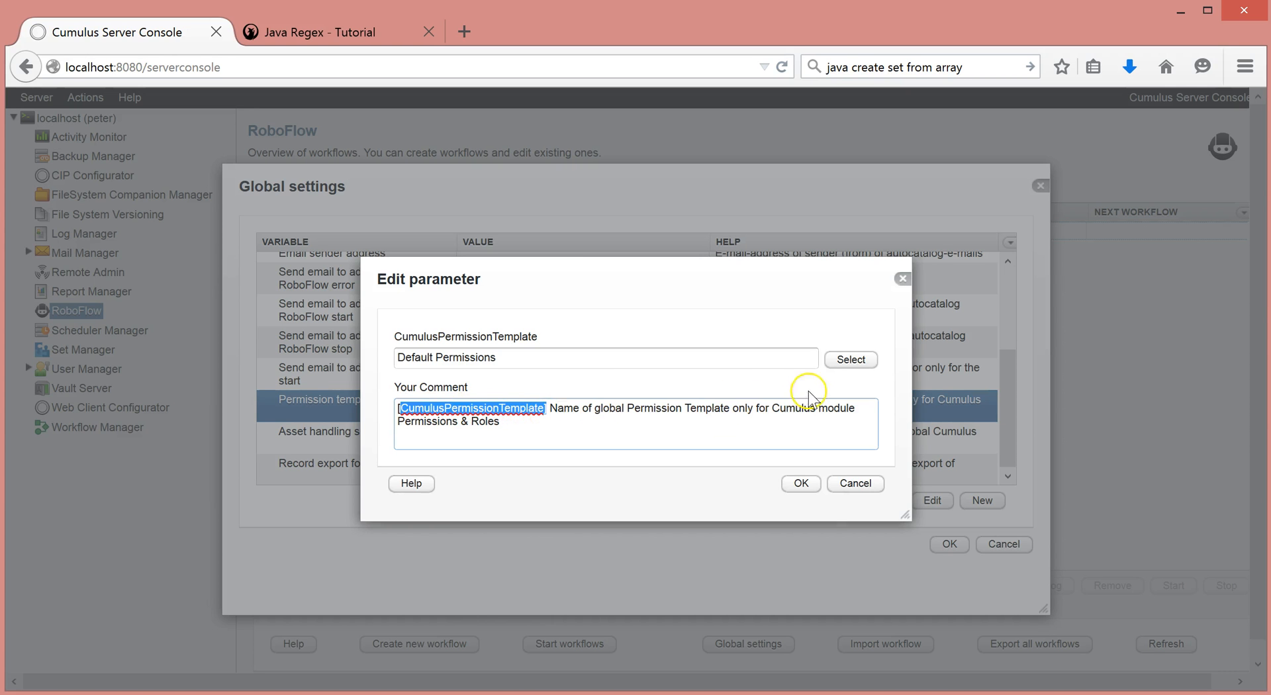
pyautogui.click(854, 485)
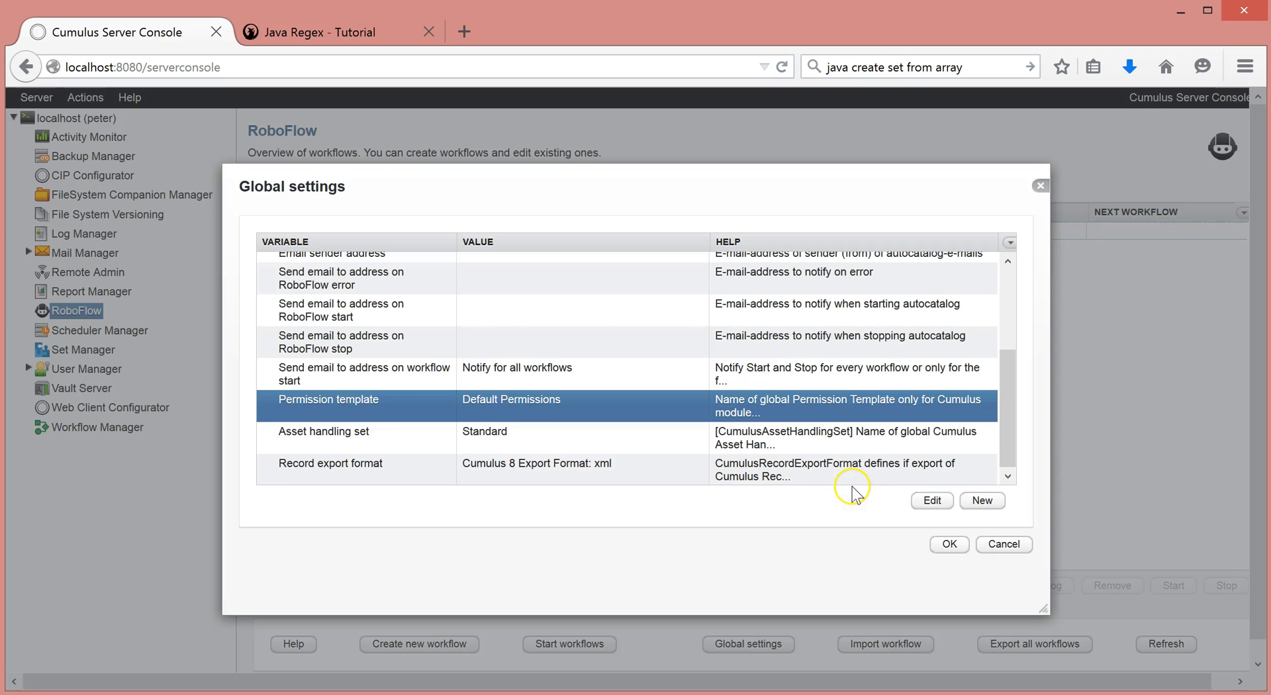
pyautogui.click(1004, 545)
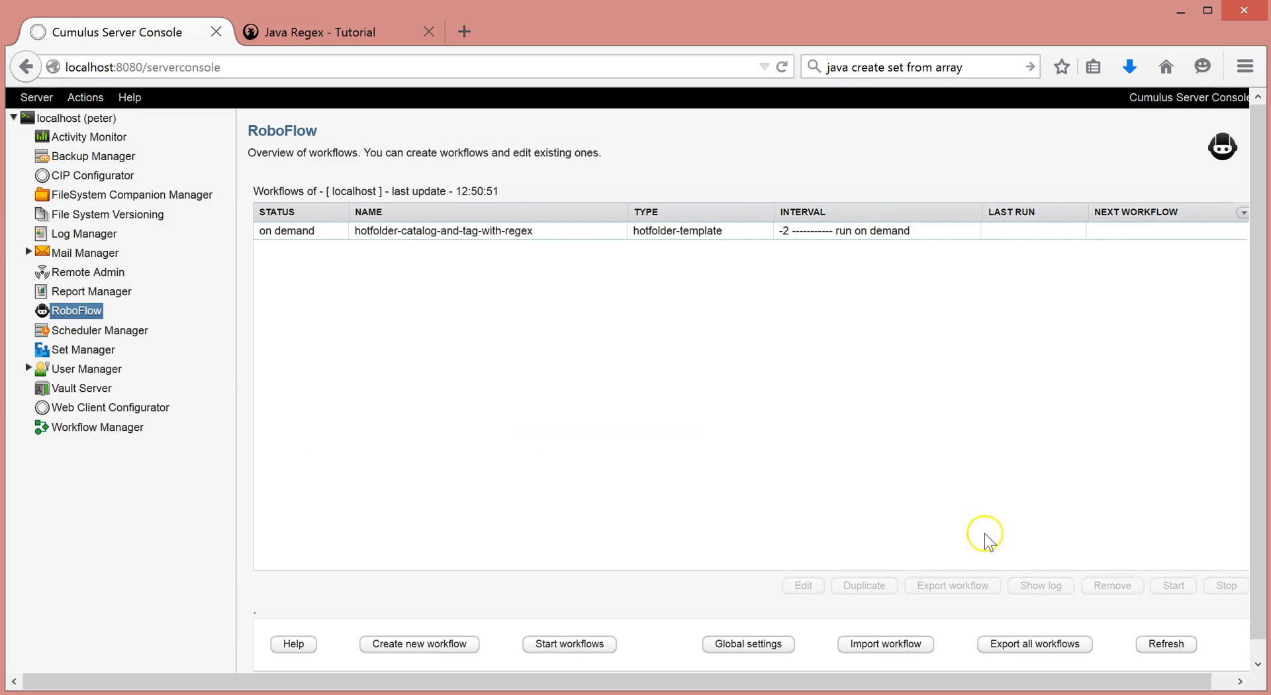
# Step: Reopen the hotfolder-catalog-and-tag-with-regex workflow's action script for files and expand process-rows-from-table to examine its nested test-text action
pyautogui.doubleClick(532, 236)
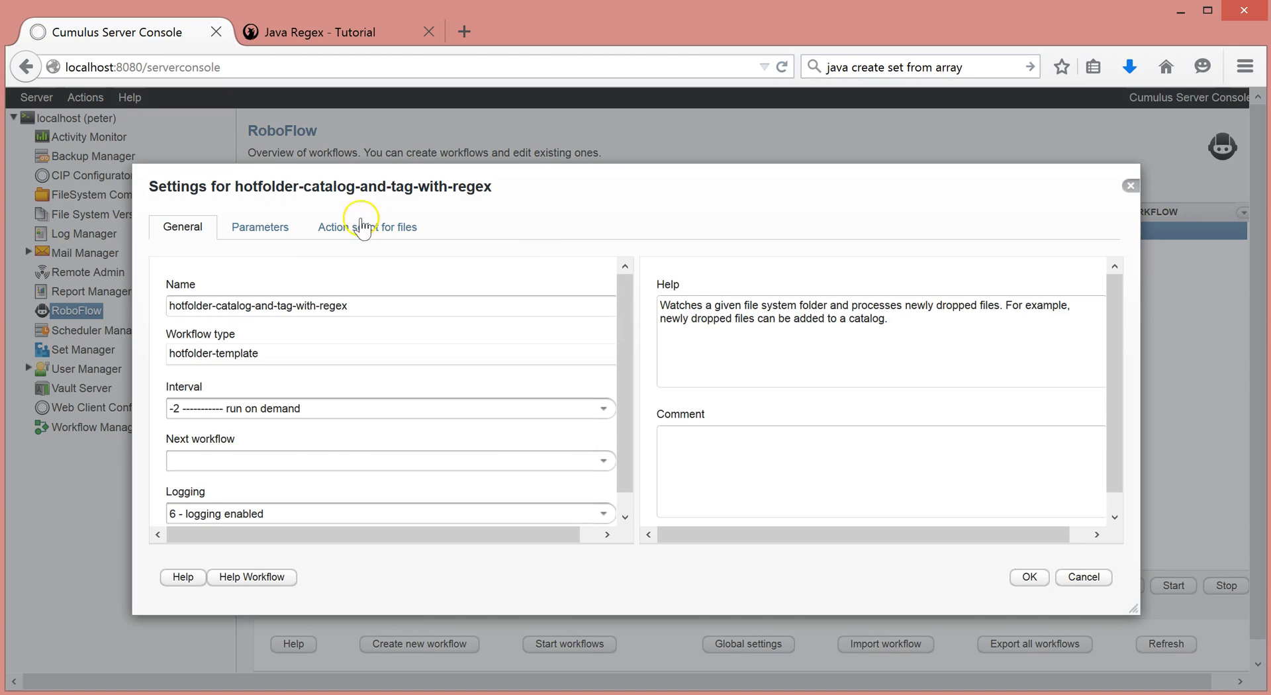
pyautogui.click(338, 232)
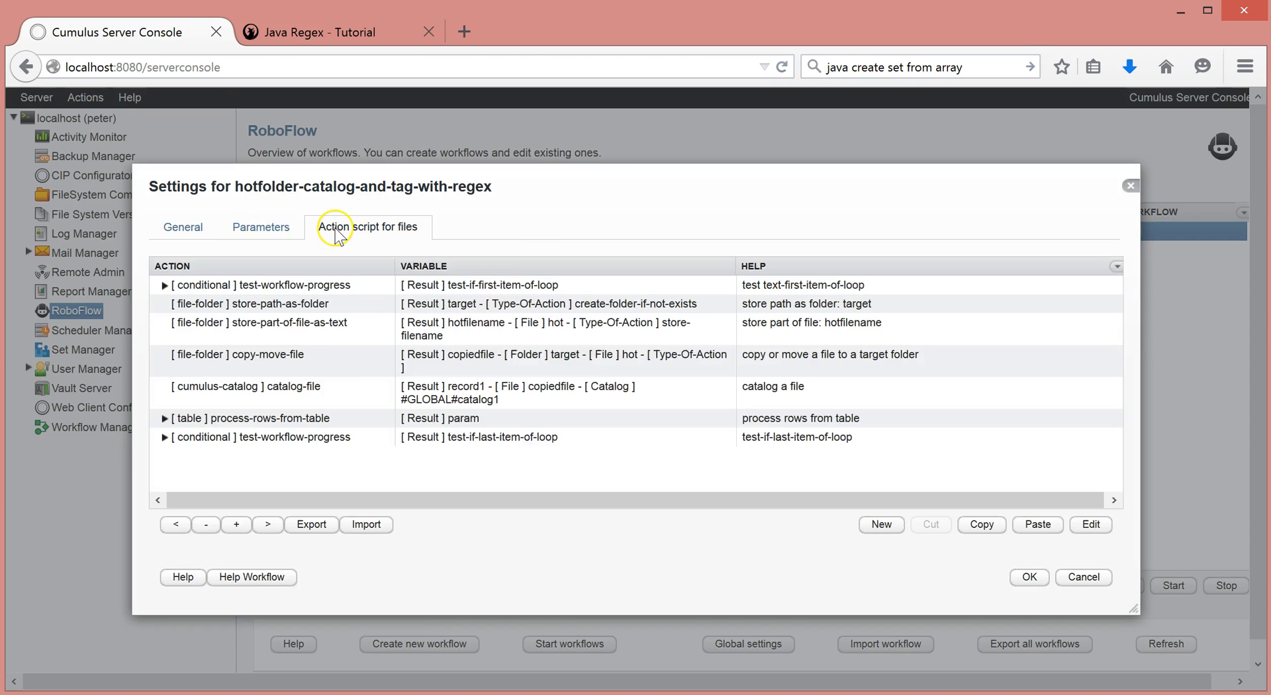
pyautogui.click(257, 394)
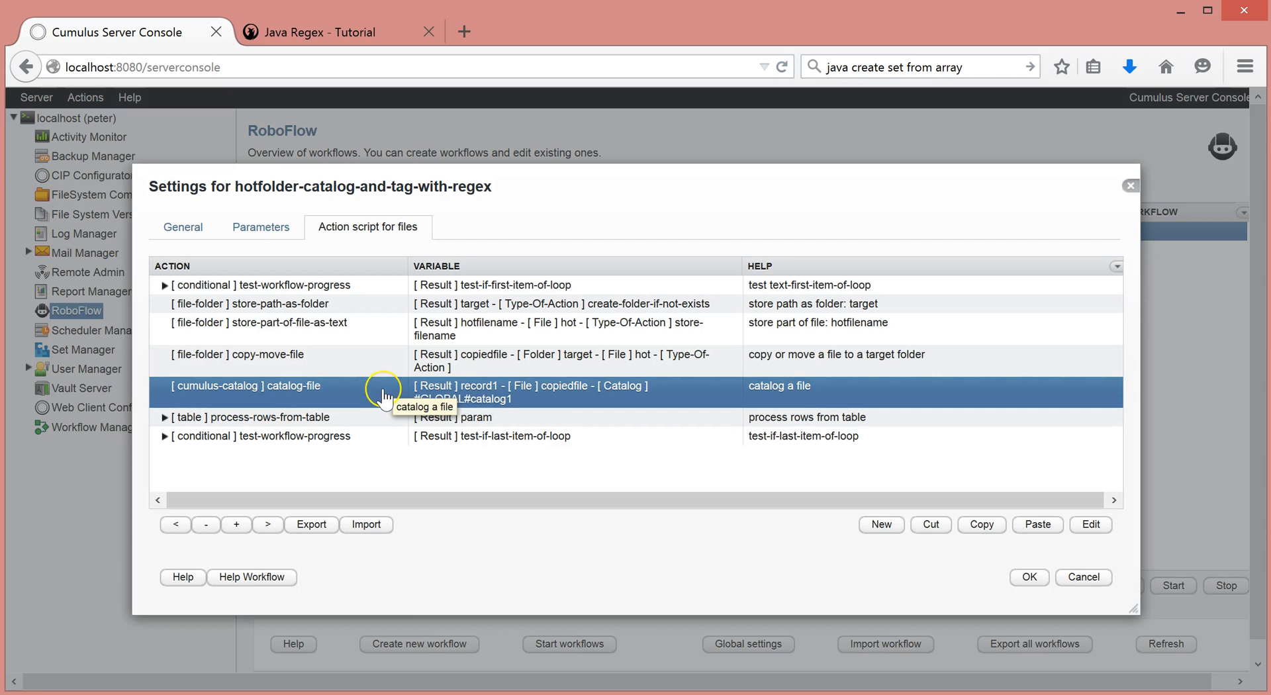
pyautogui.click(228, 422)
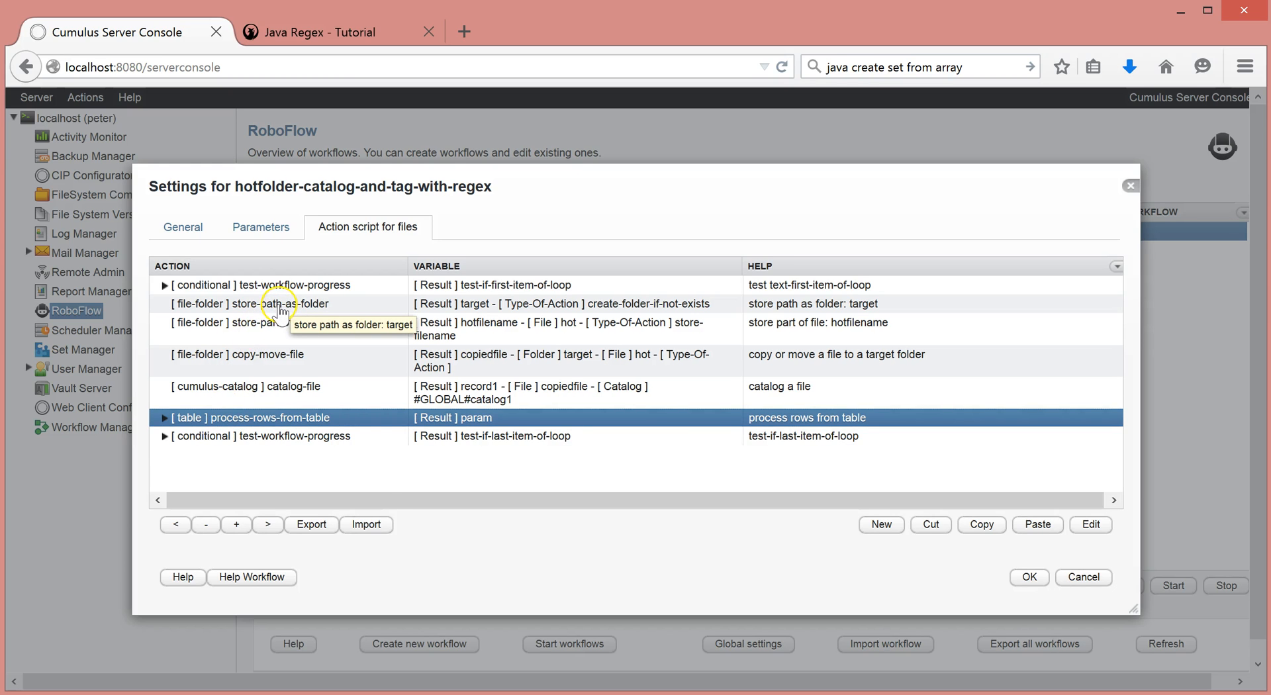
pyautogui.click(163, 418)
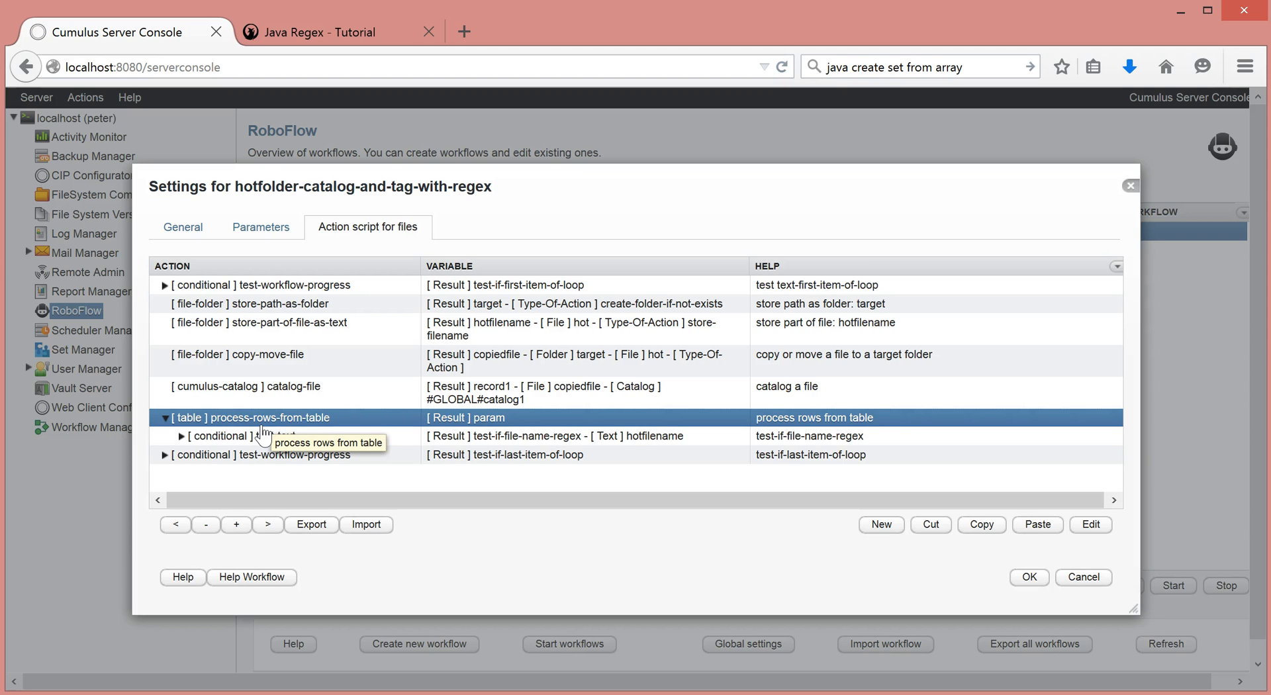
pyautogui.click(209, 439)
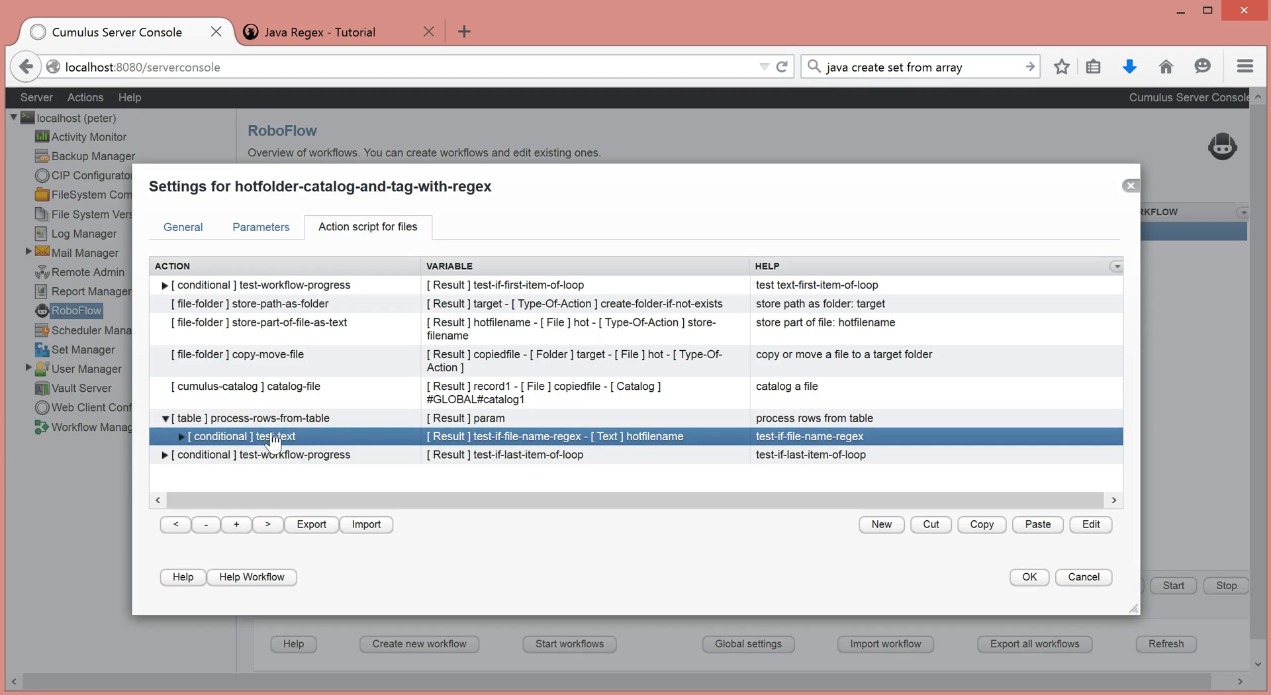
# Step: Review the test-text action's test types and its param tag, keep regular-expression as the Type-Of-Test, and confirm the action
pyautogui.doubleClick(273, 438)
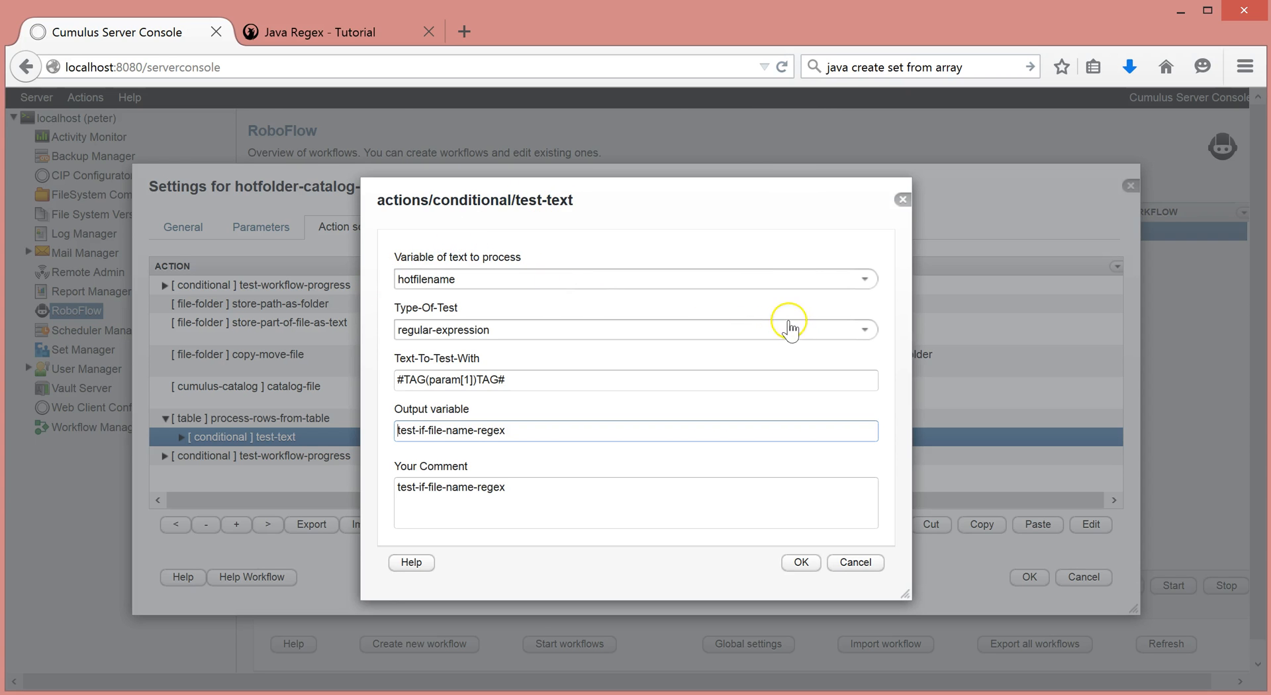
pyautogui.click(865, 331)
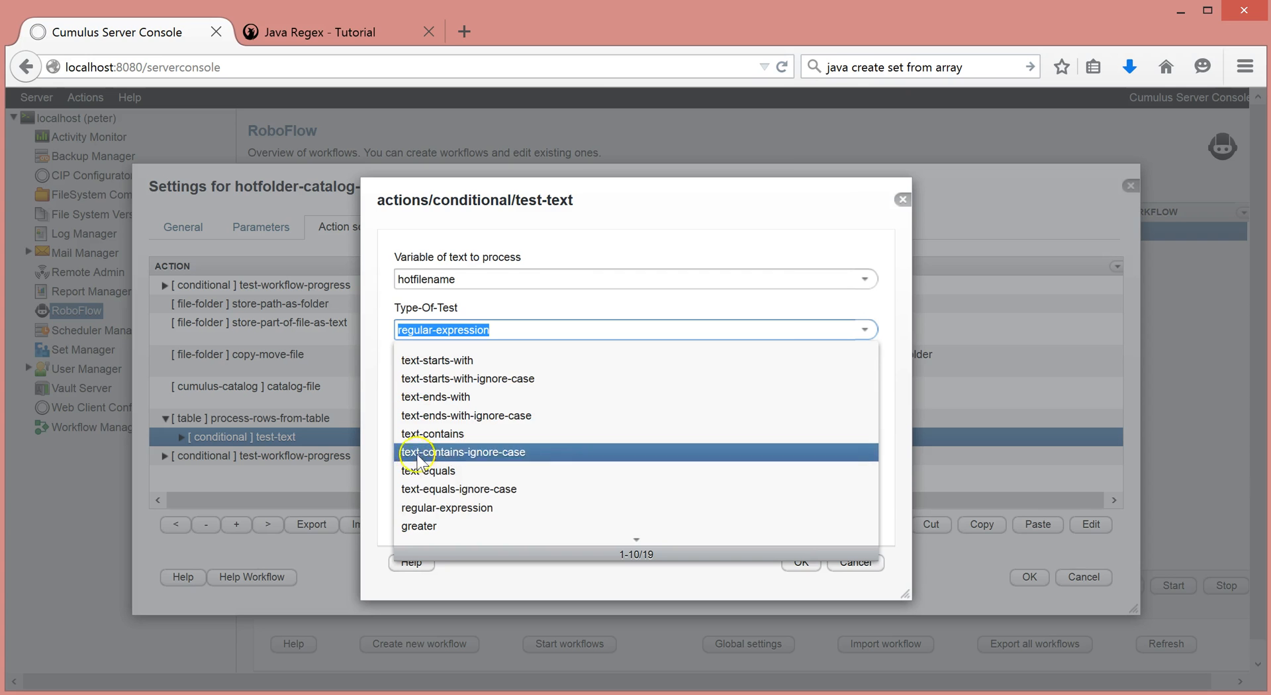
pyautogui.click(420, 508)
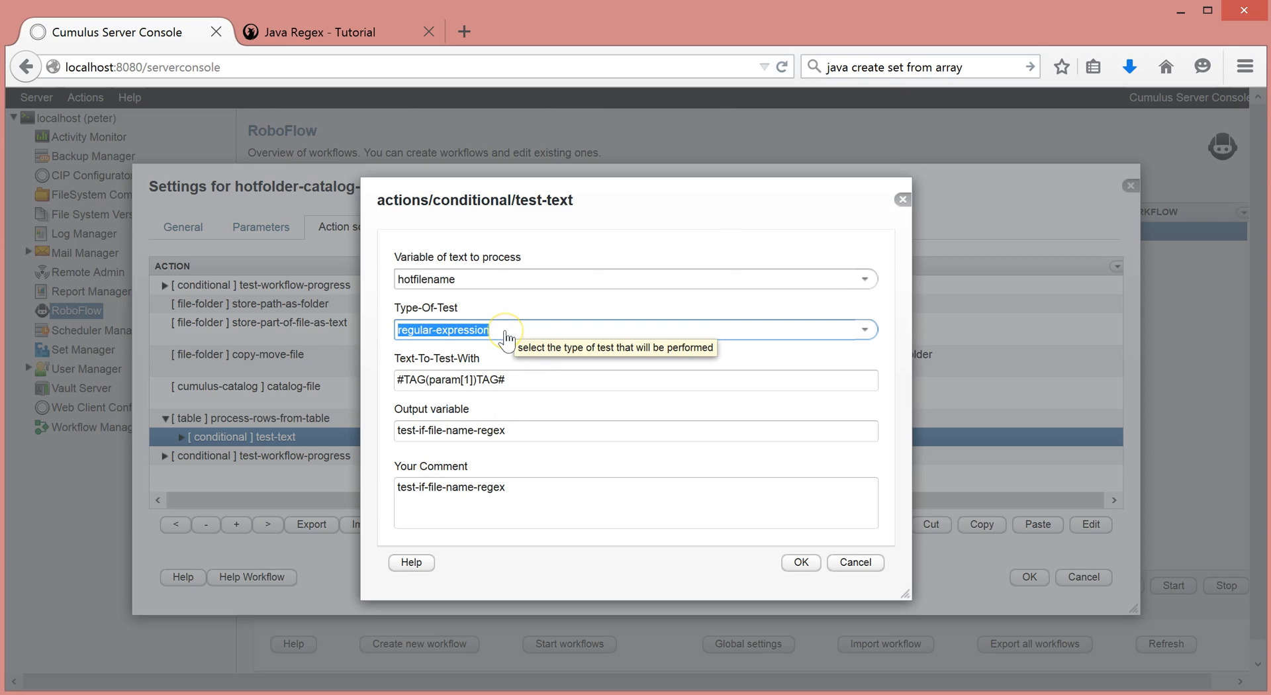
pyautogui.moveTo(618, 193); pyautogui.dragTo(900, 258)
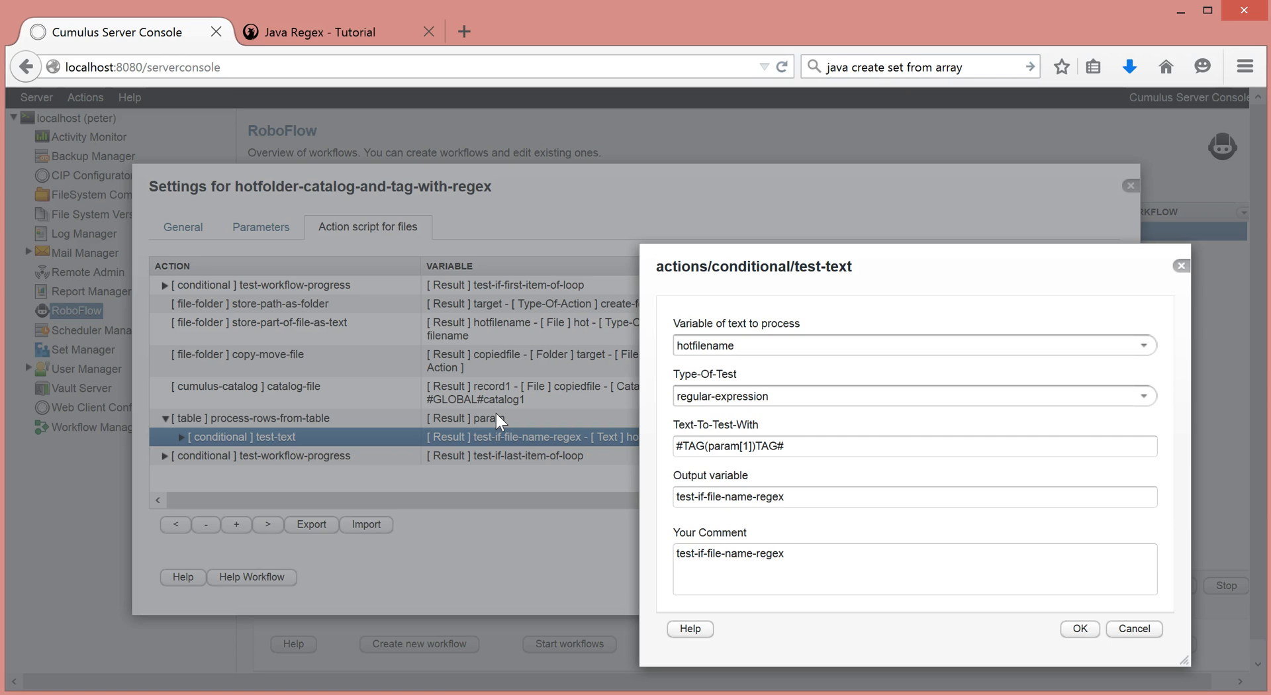
pyautogui.doubleClick(722, 447)
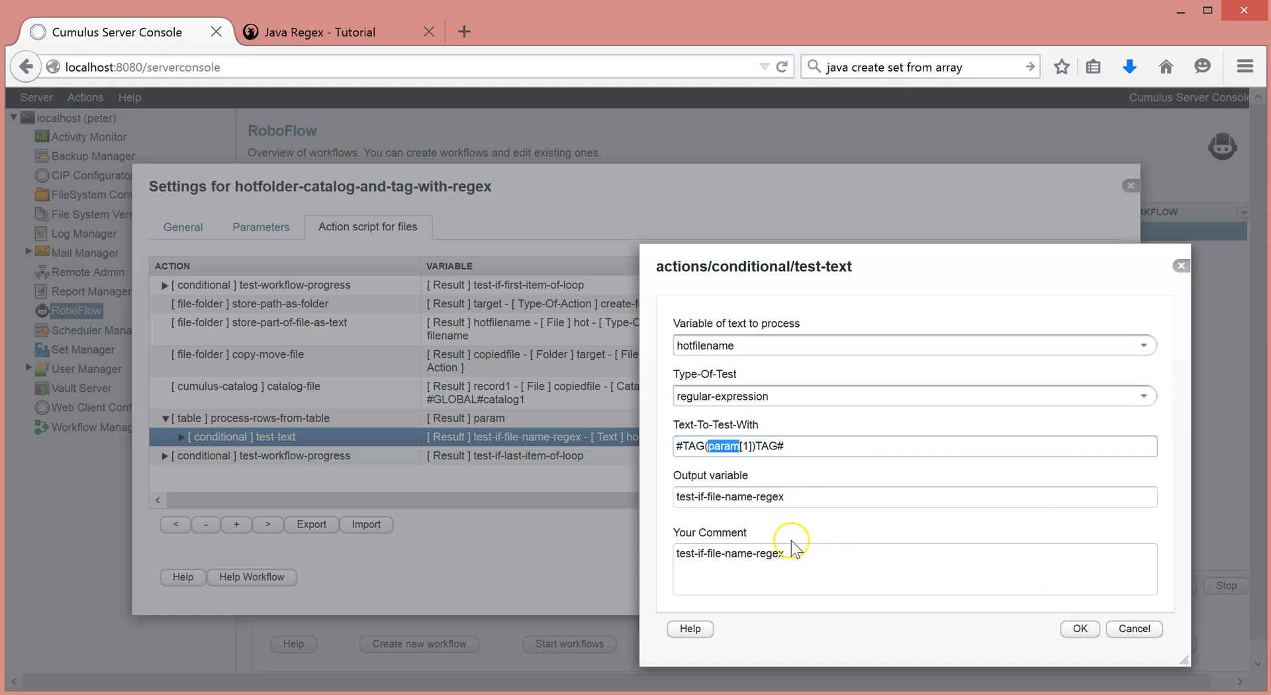
pyautogui.click(1089, 629)
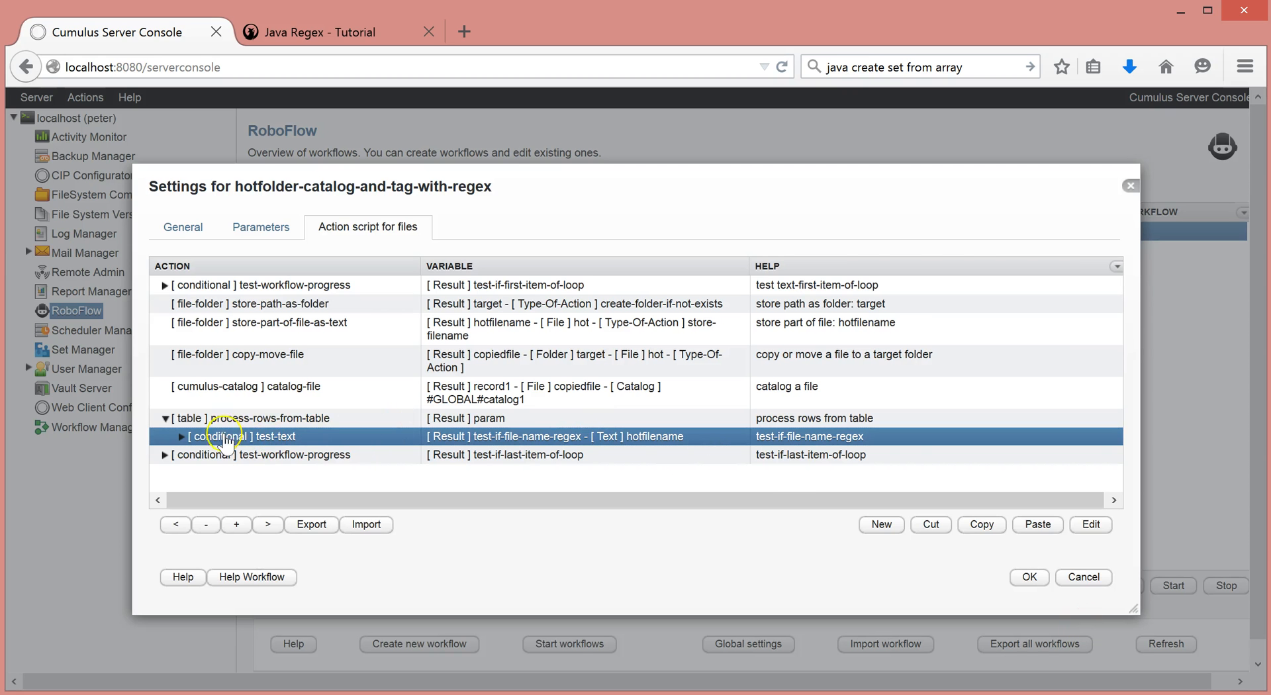
# Step: Expand test-text in an enlarged action list to examine its set-record-field-text-value actions, and check the workflow's parameters
pyautogui.click(181, 437)
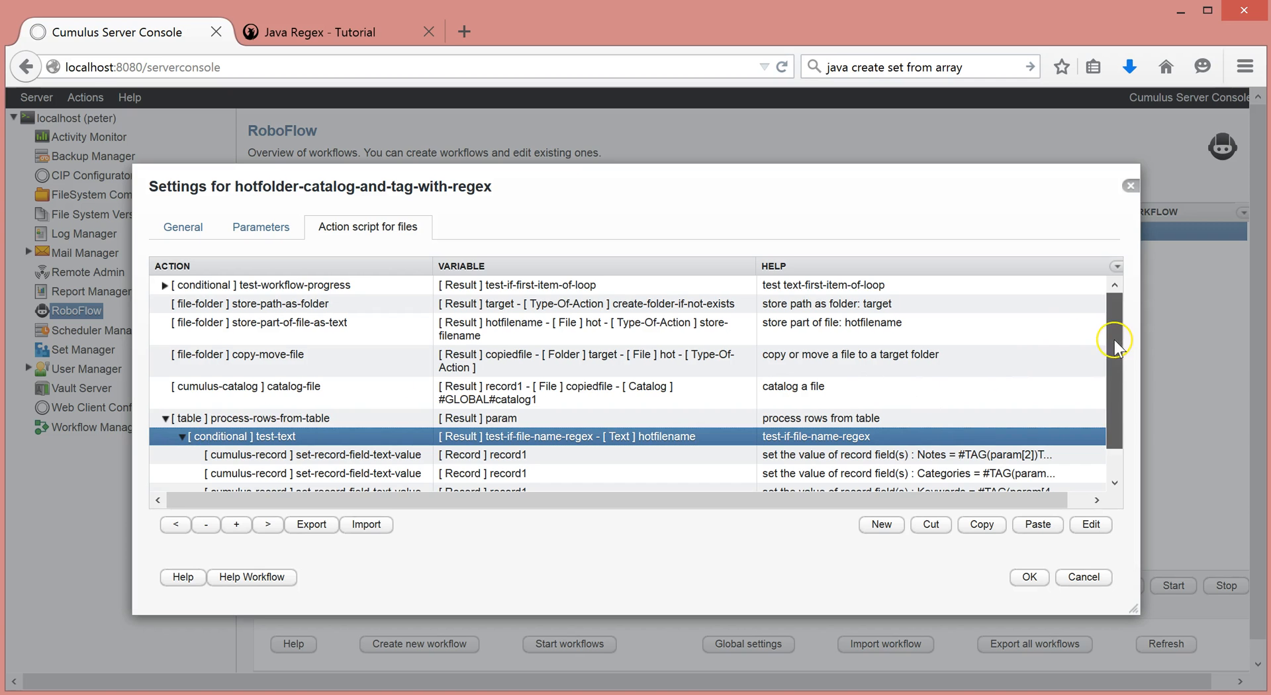
pyautogui.moveTo(1115, 341); pyautogui.dragTo(1128, 417)
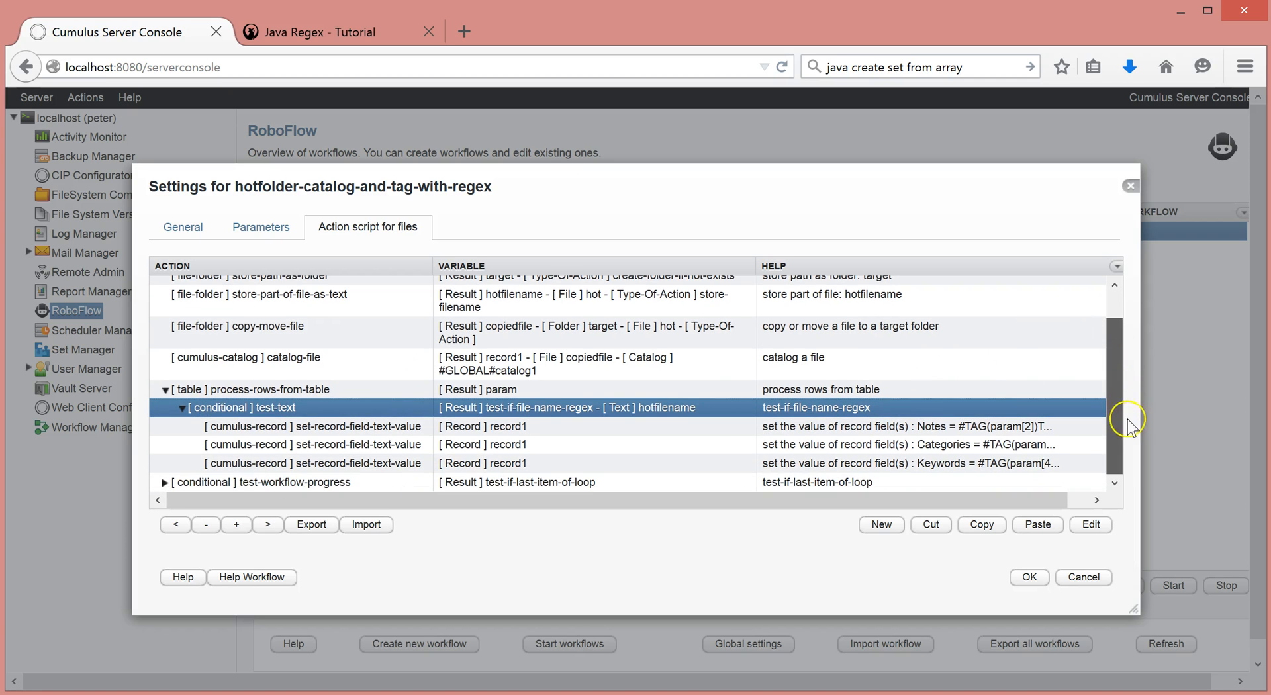
pyautogui.click(247, 524)
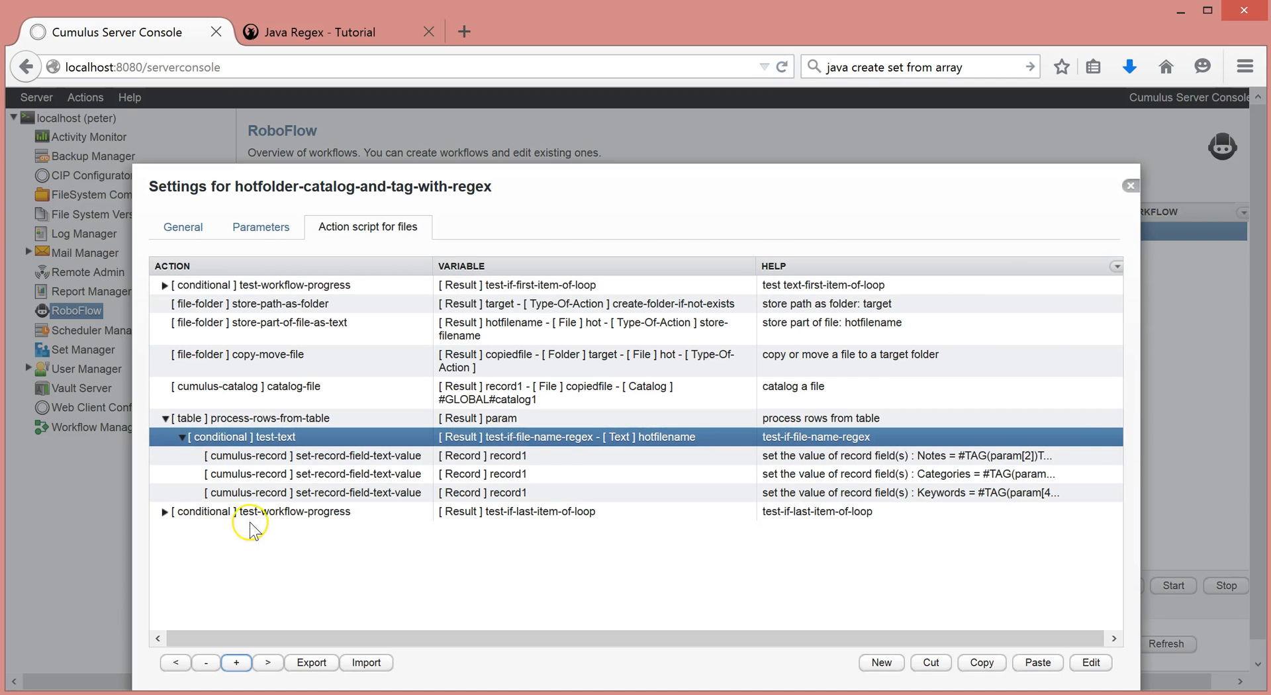
pyautogui.click(313, 457)
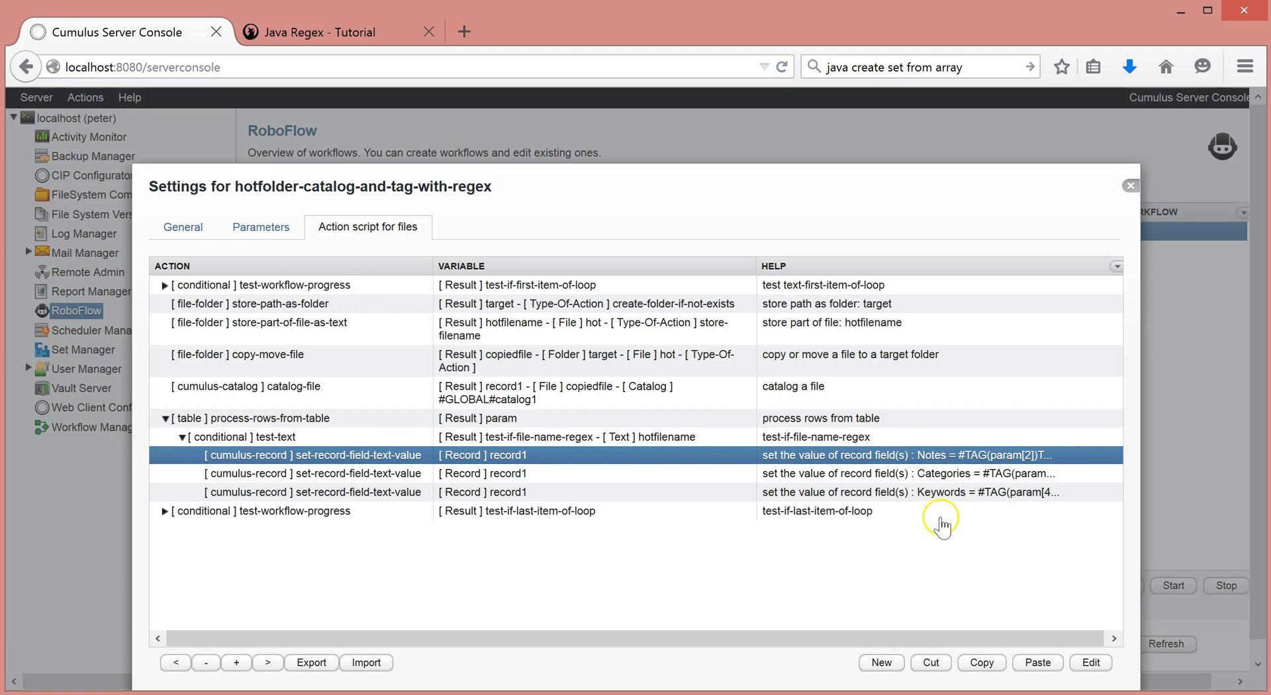
pyautogui.click(259, 227)
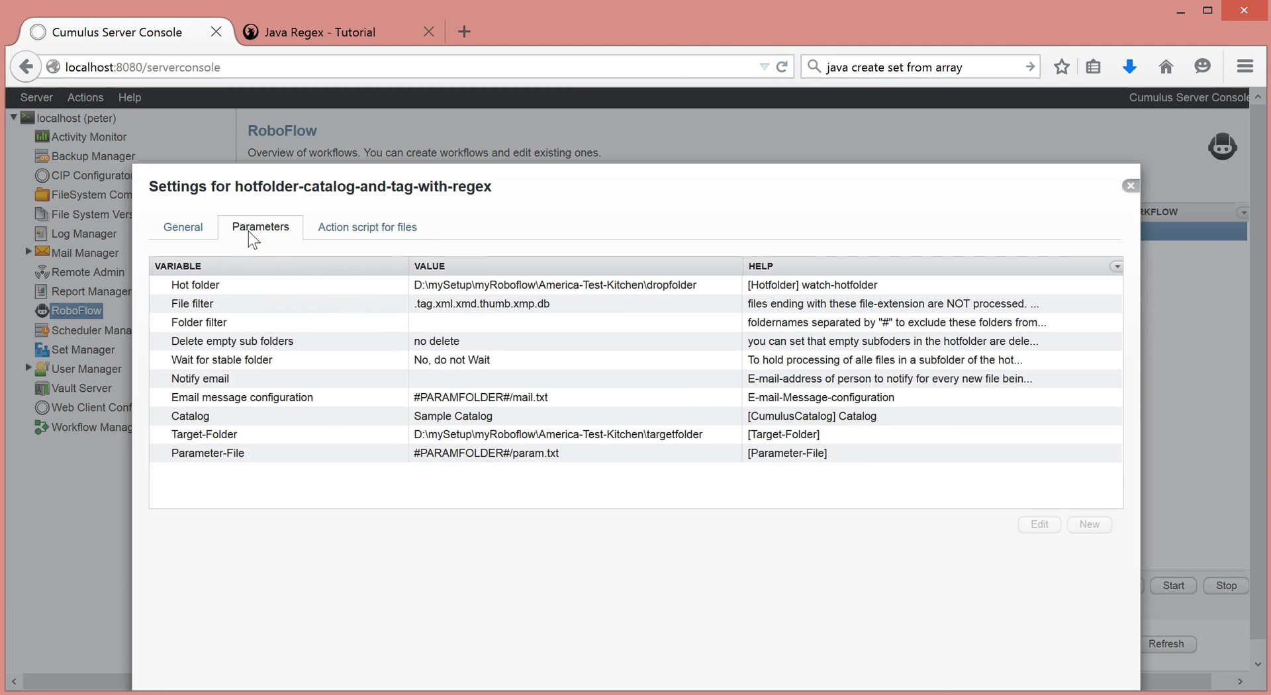
# Step: Review the record variable, field name and text value of the Notes set-record-field-text-value action in the action script, and close it without changes
pyautogui.click(366, 228)
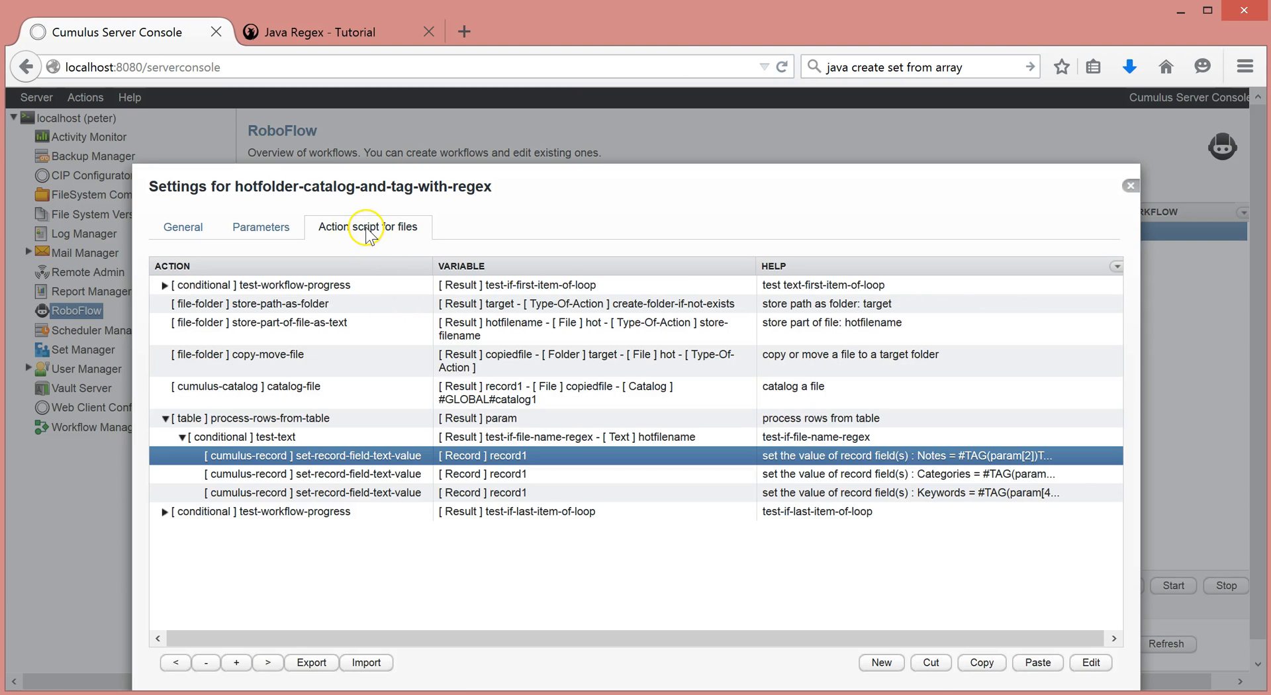
pyautogui.click(541, 474)
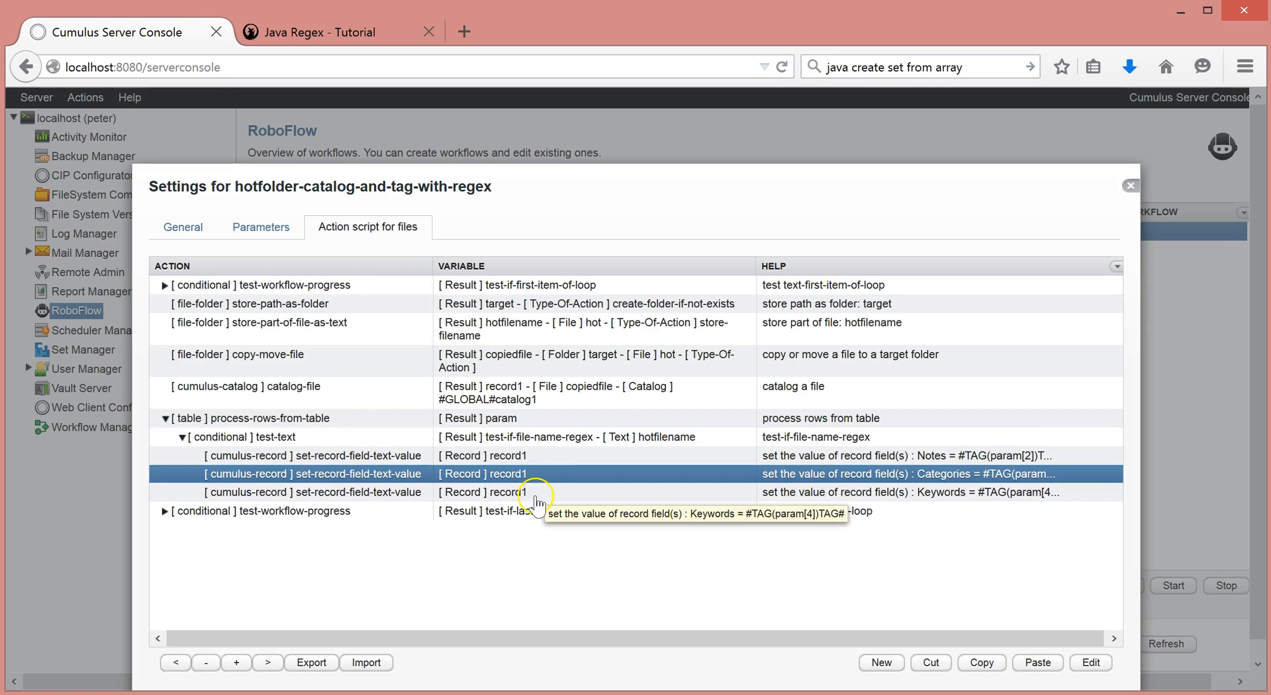
pyautogui.click(331, 457)
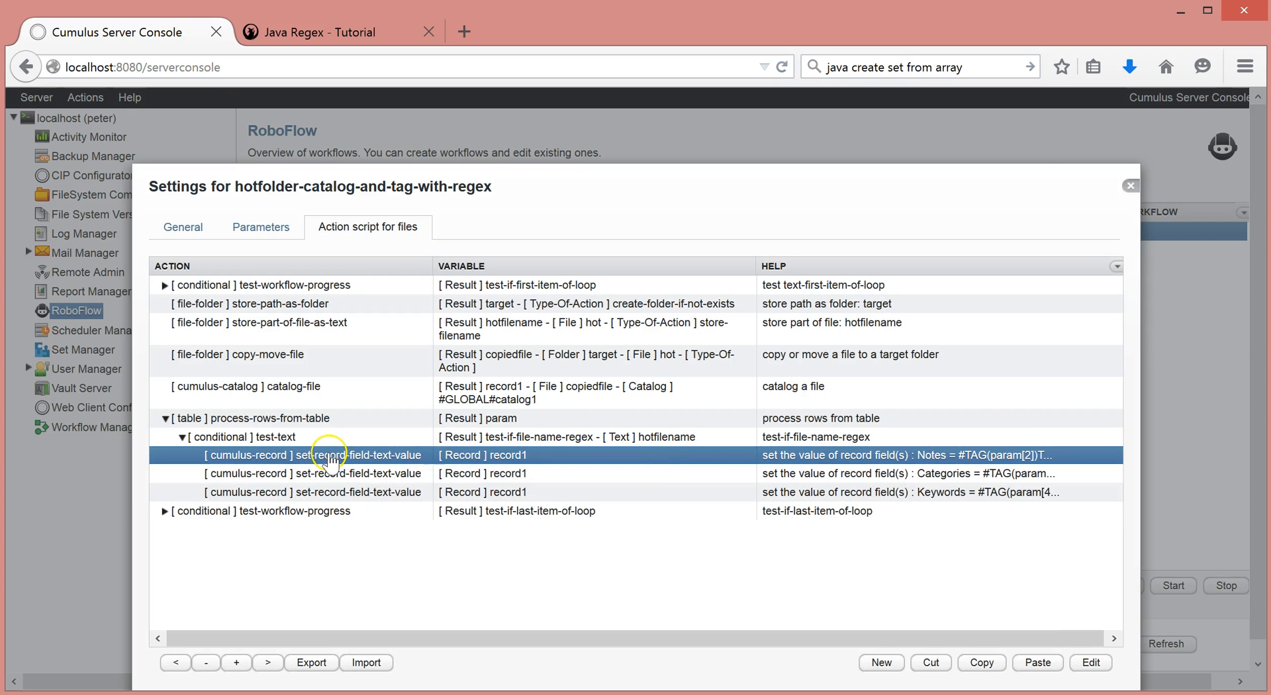
pyautogui.doubleClick(537, 456)
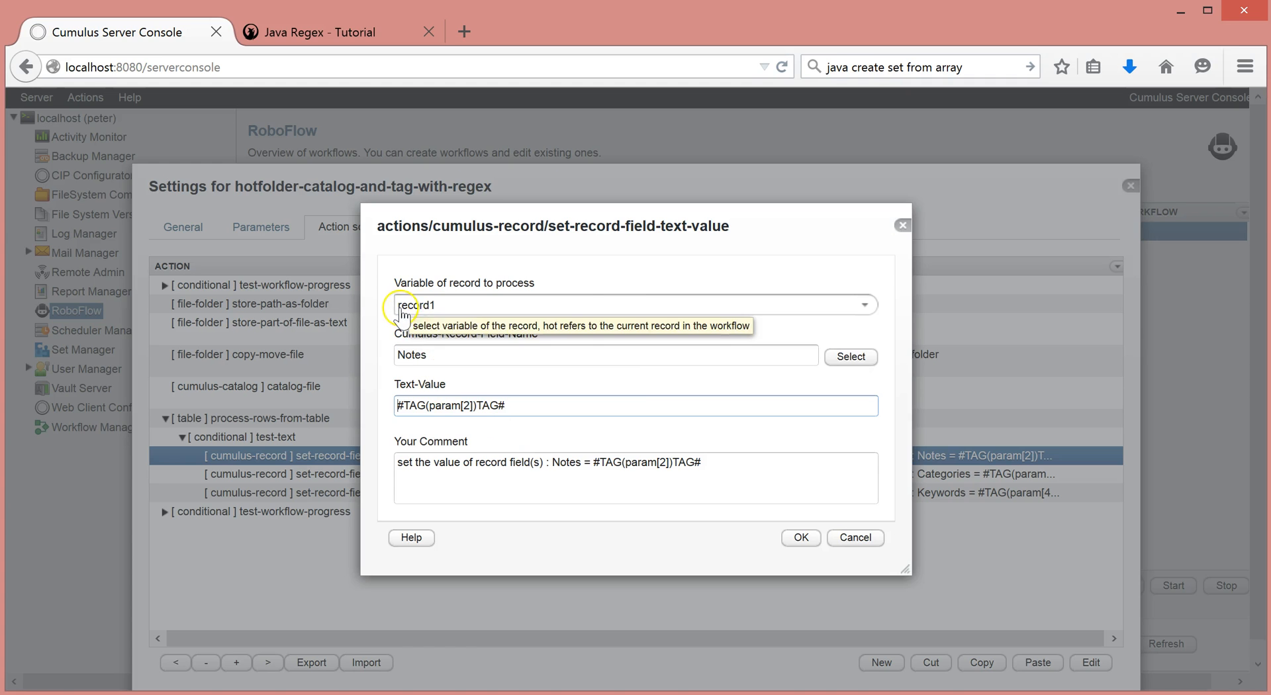
pyautogui.click(864, 304)
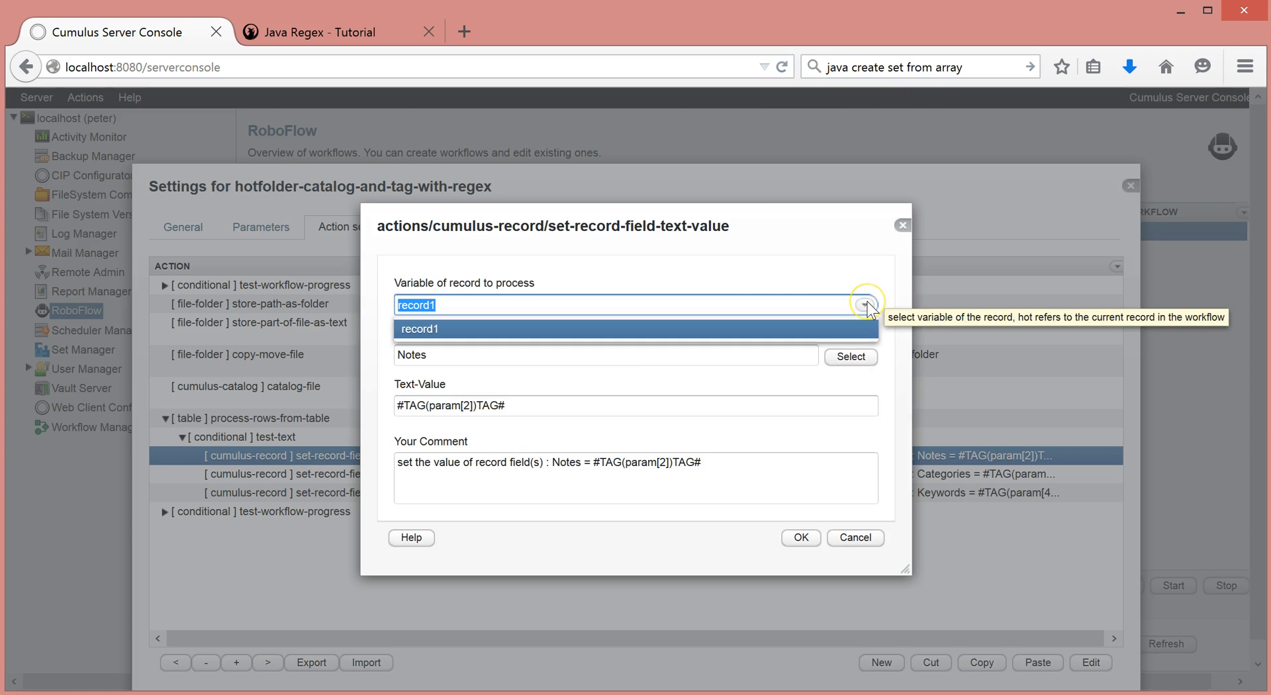
pyautogui.click(866, 305)
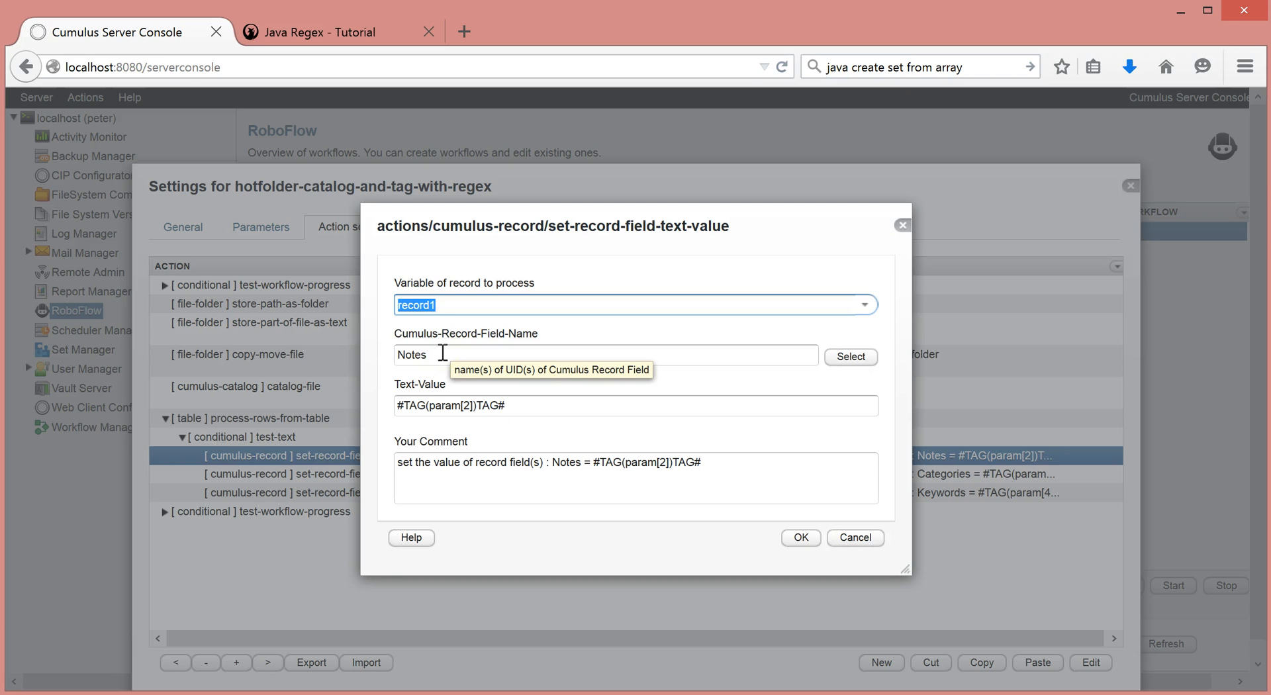
pyautogui.moveTo(443, 353); pyautogui.dragTo(375, 353)
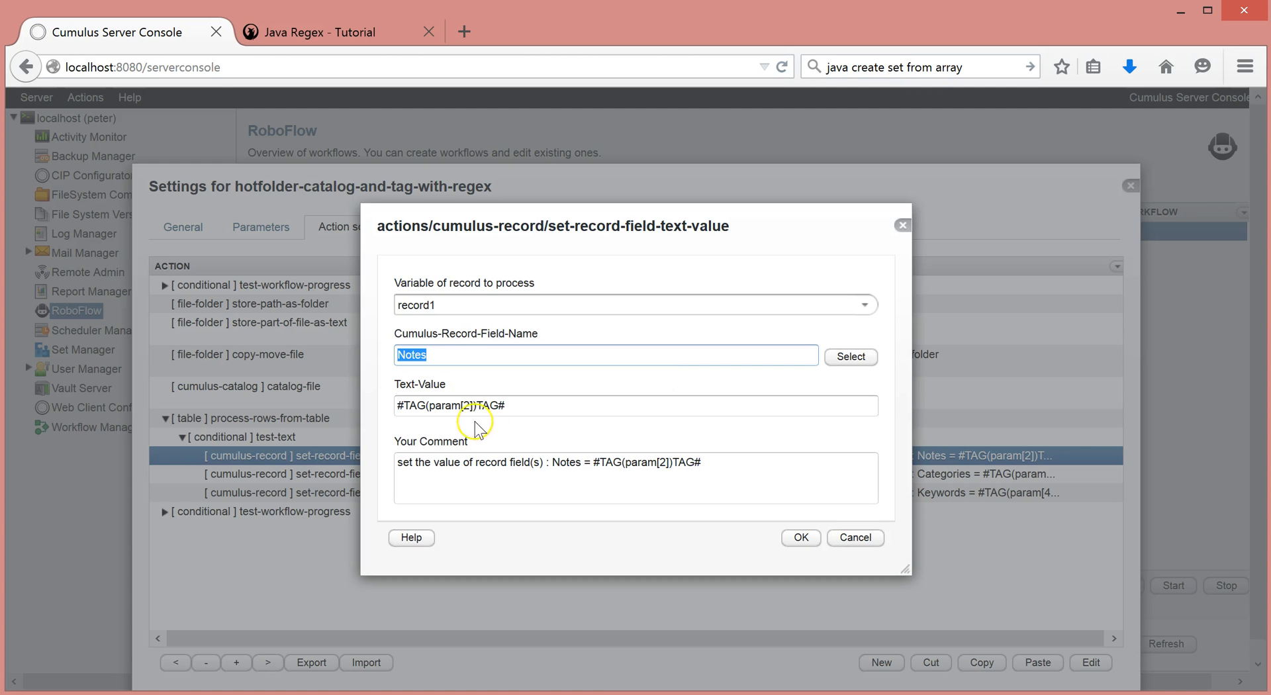
pyautogui.click(512, 407)
pyautogui.moveTo(511, 406); pyautogui.dragTo(382, 393)
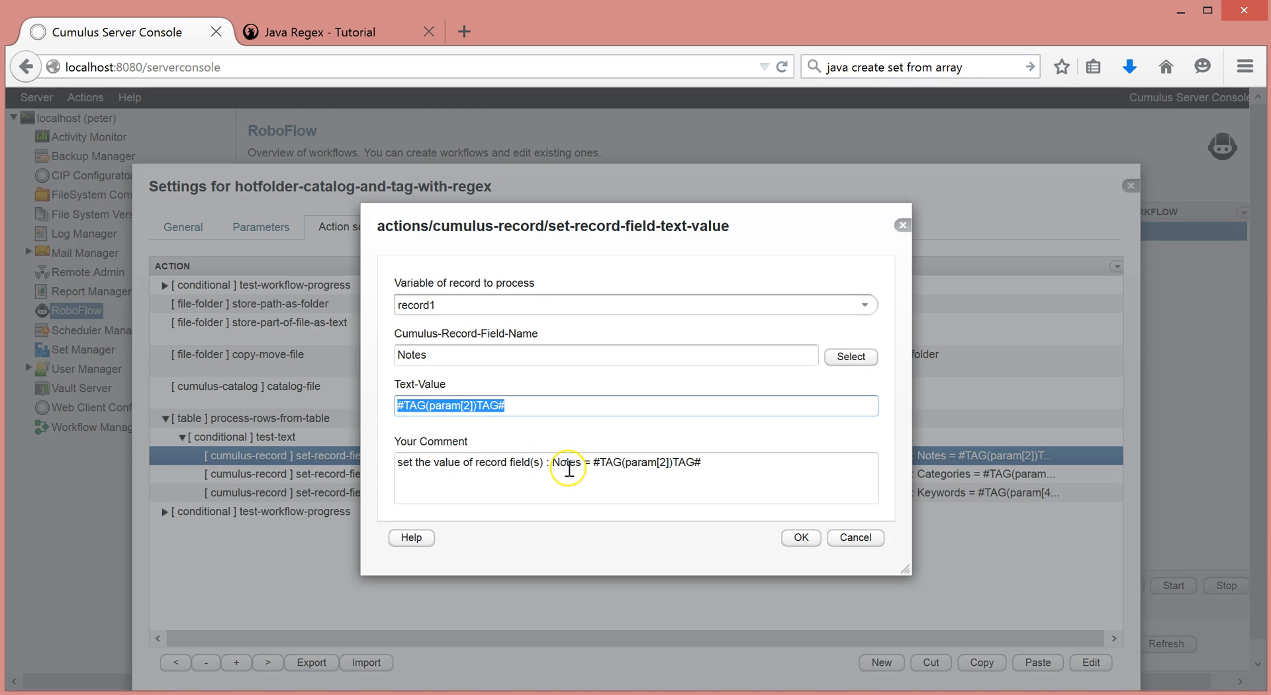
pyautogui.click(837, 540)
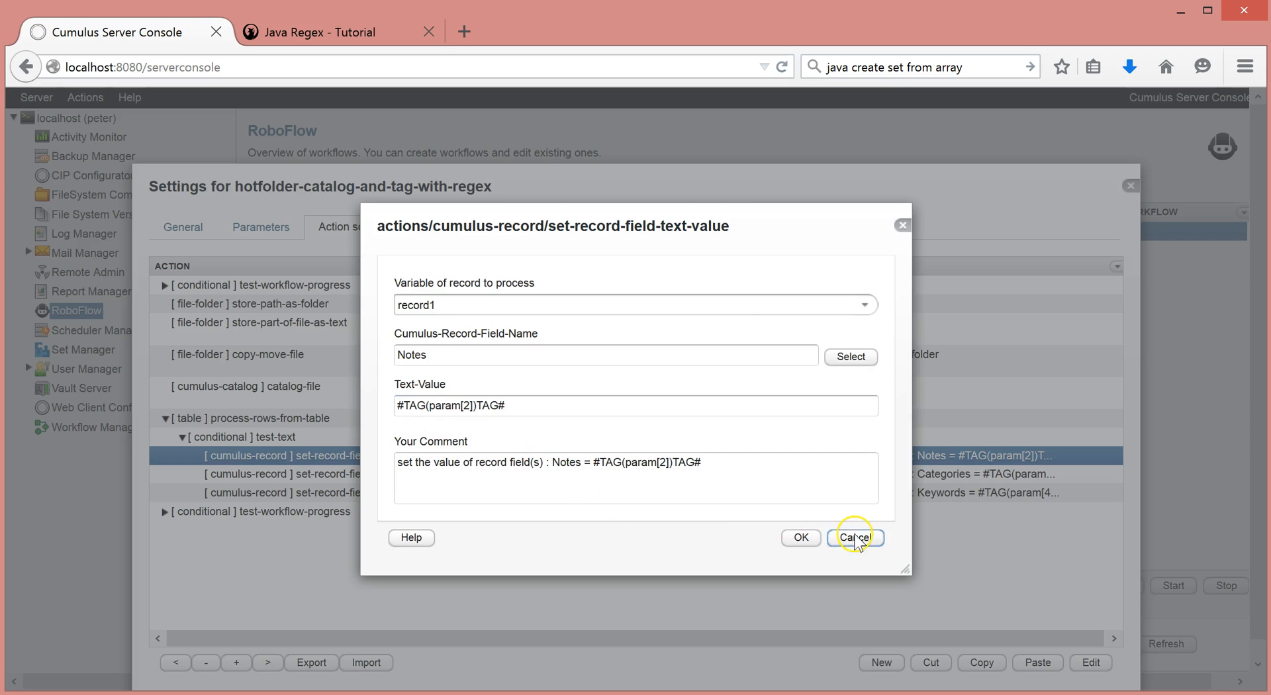
# Step: Inspect the Categories set-record-field-text-value action without changing it, and check the Keywords action and their parent test-text condition
pyautogui.doubleClick(395, 475)
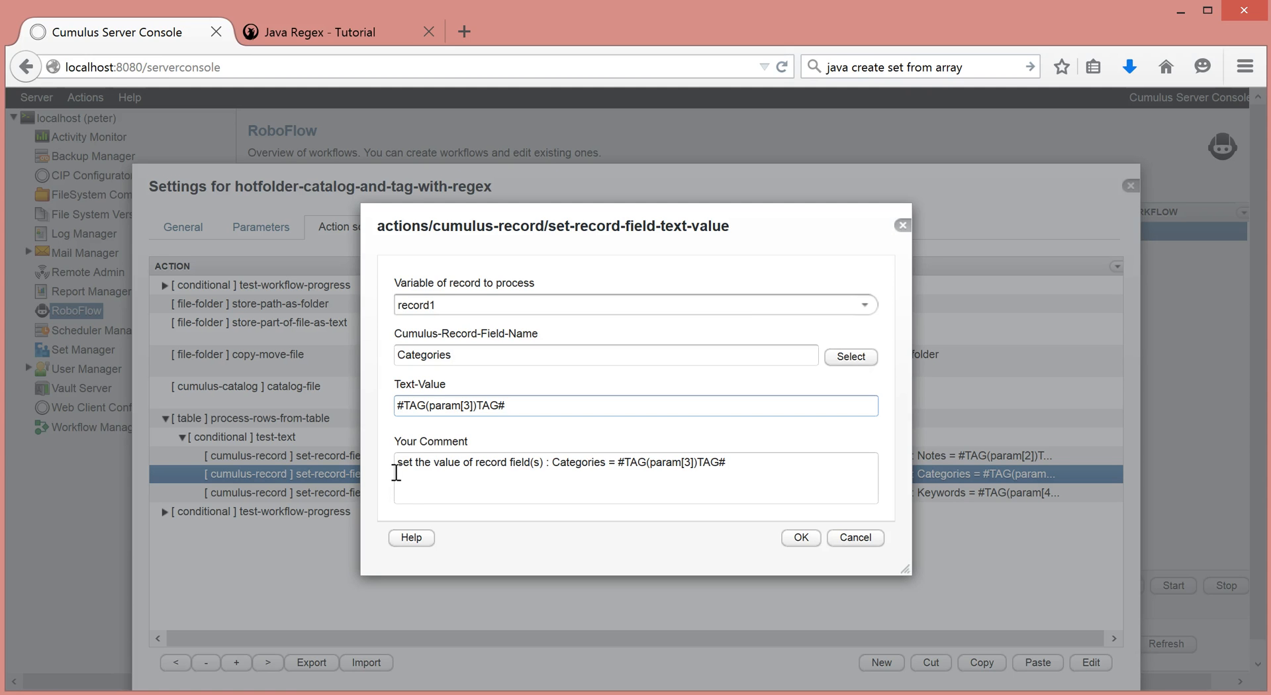
pyautogui.click(857, 539)
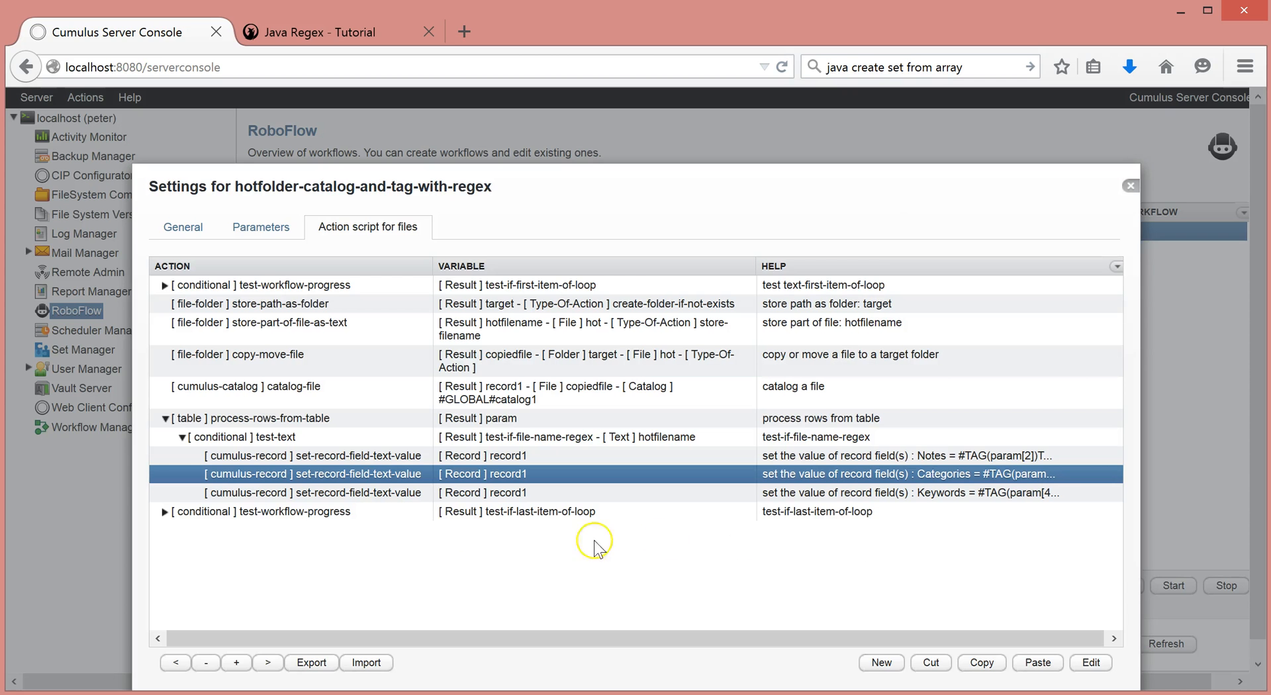
pyautogui.click(380, 498)
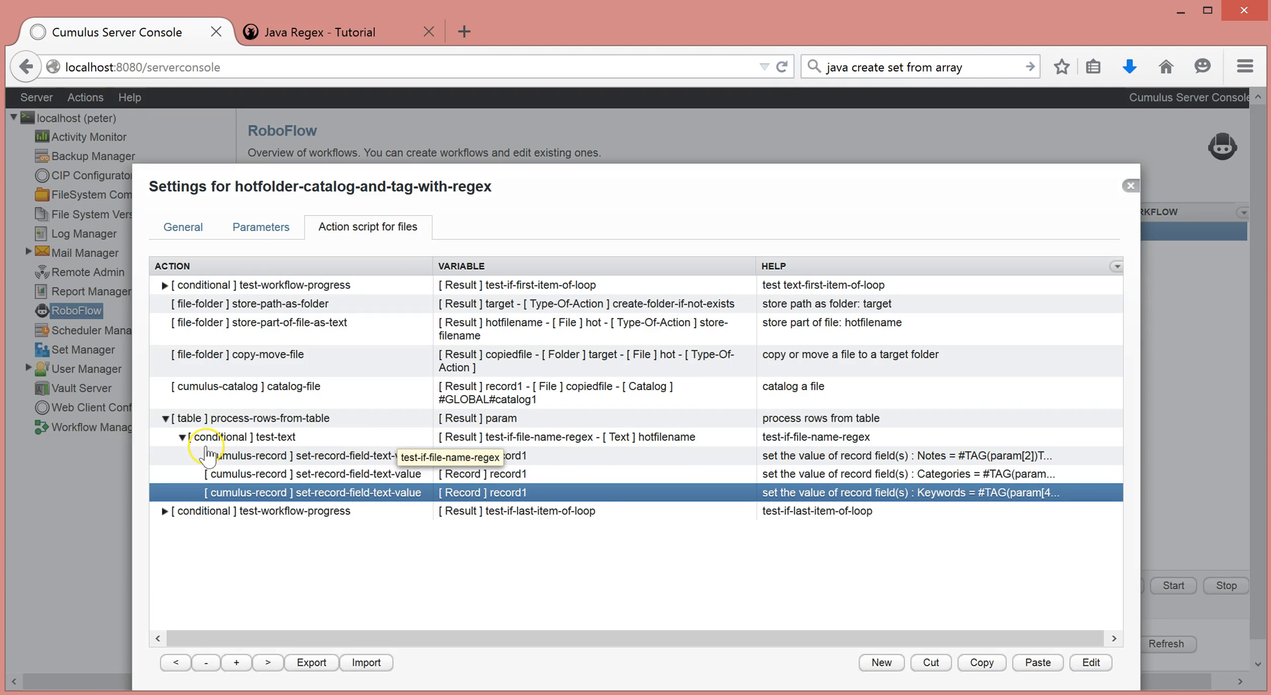
pyautogui.click(181, 438)
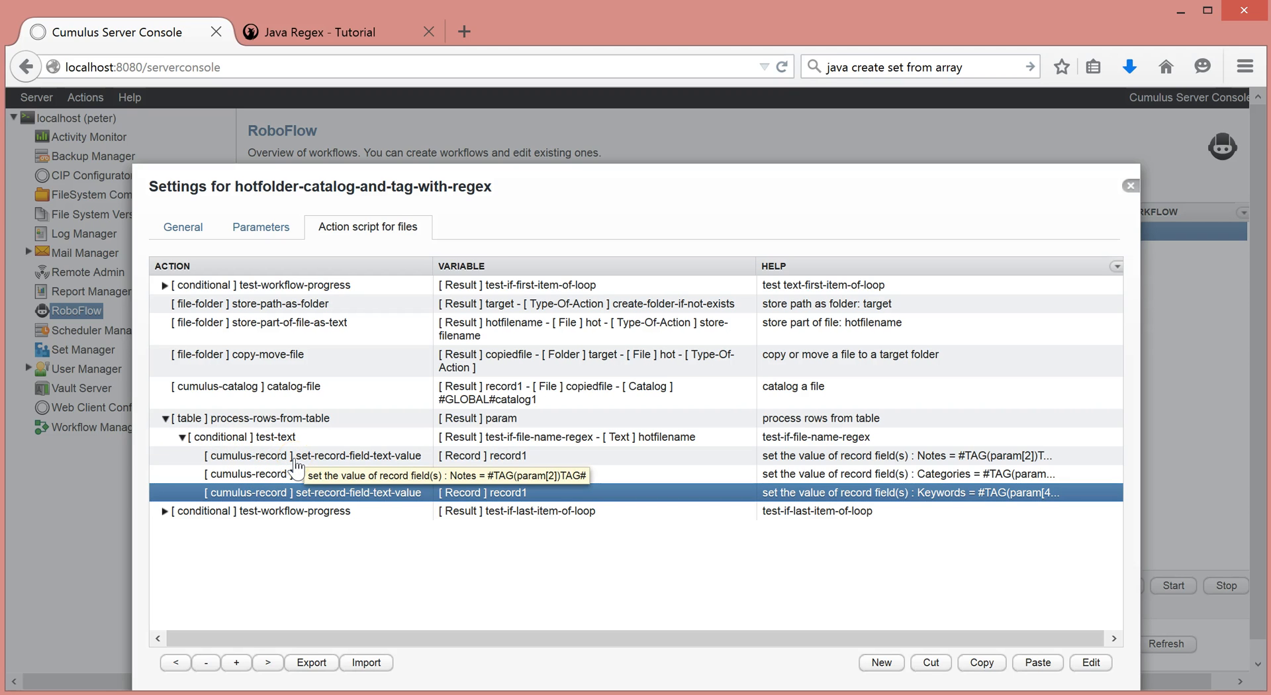
pyautogui.click(265, 442)
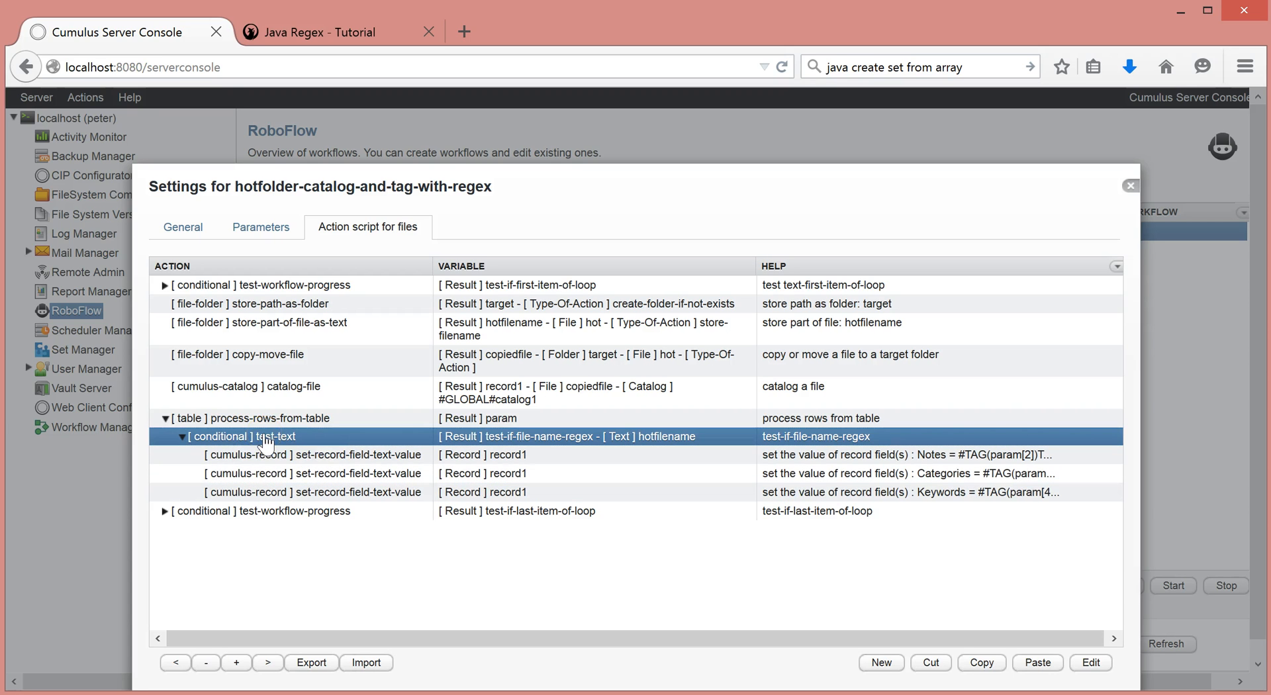
# Step: Add an exit-current-process-loop action from the notification category after the Keywords action inside test-text, keeping its default comment
pyautogui.click(304, 457)
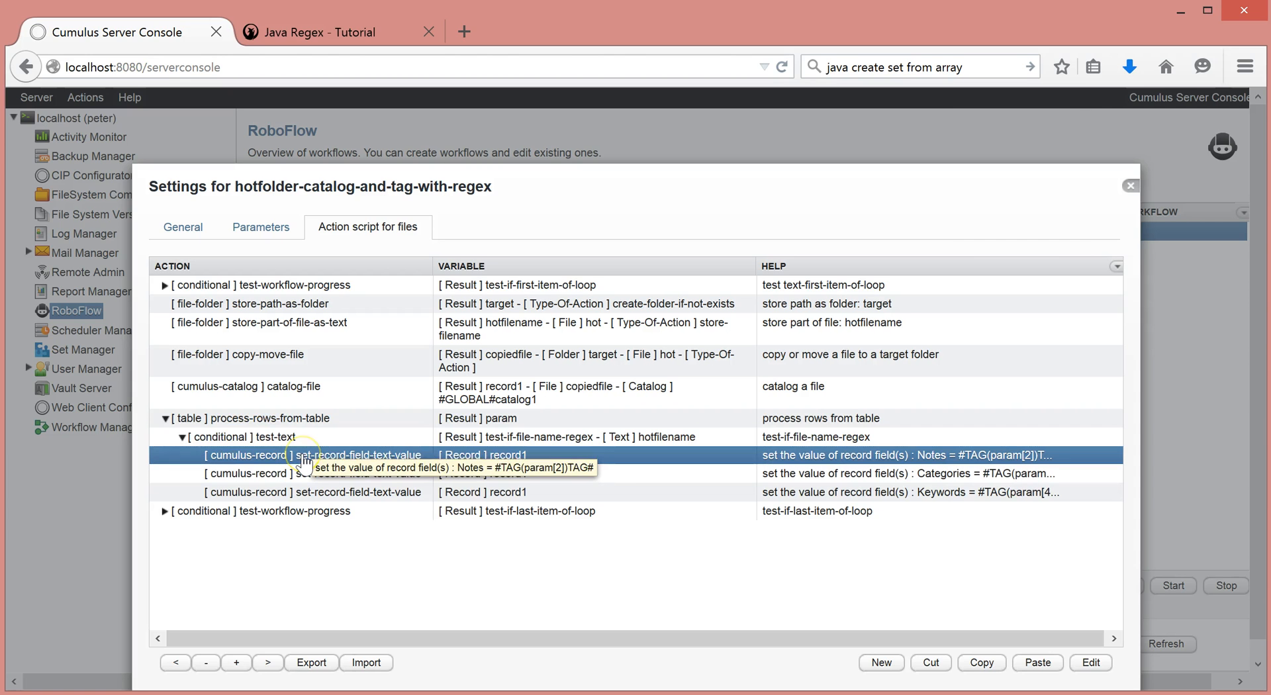
pyautogui.press('Down')
pyautogui.press('Down')
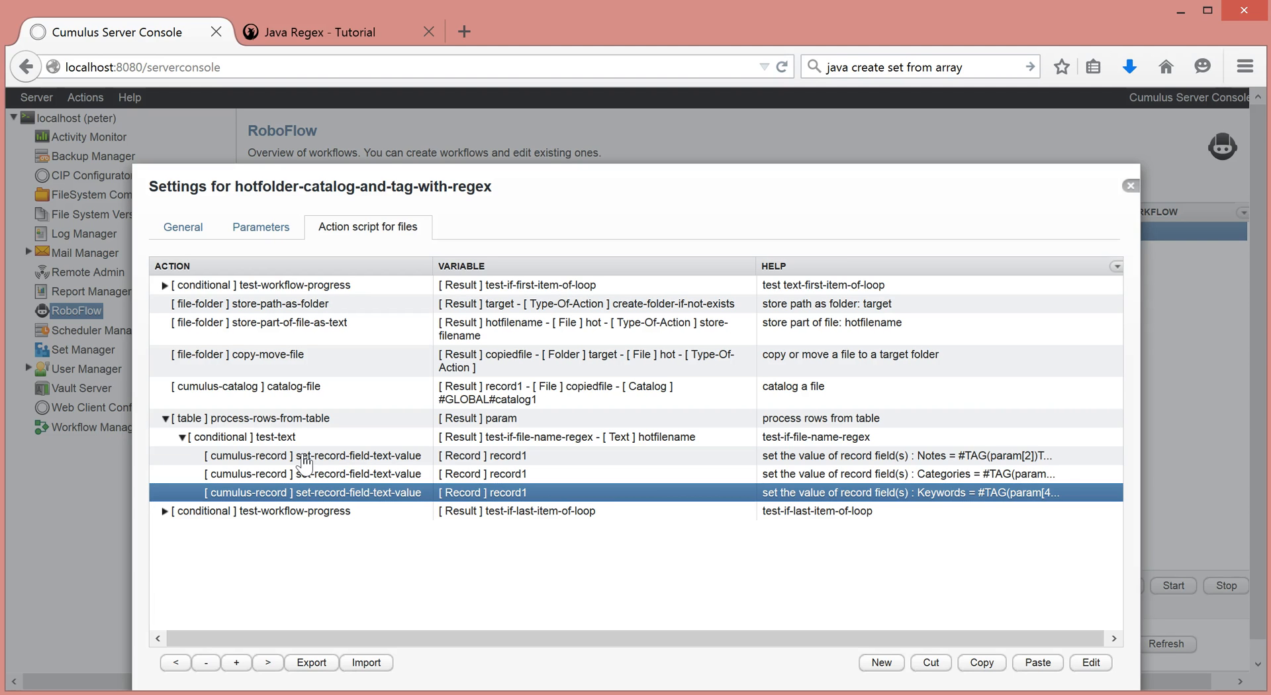
pyautogui.click(881, 663)
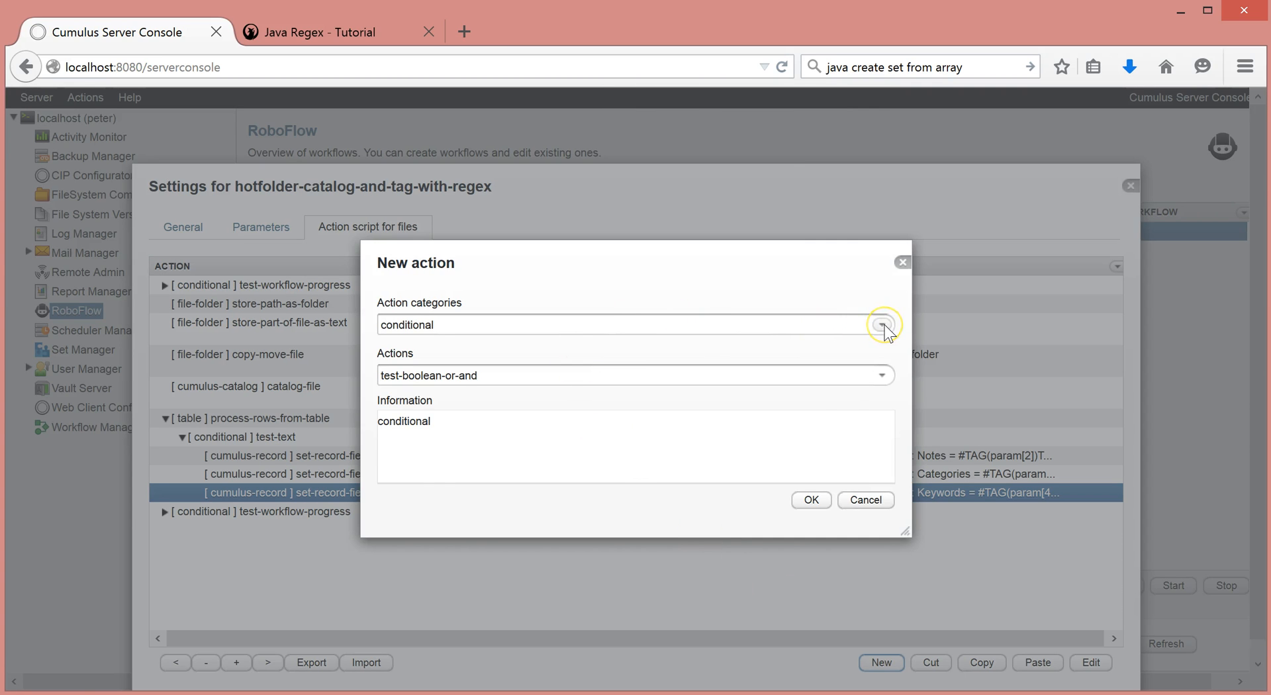
pyautogui.click(882, 325)
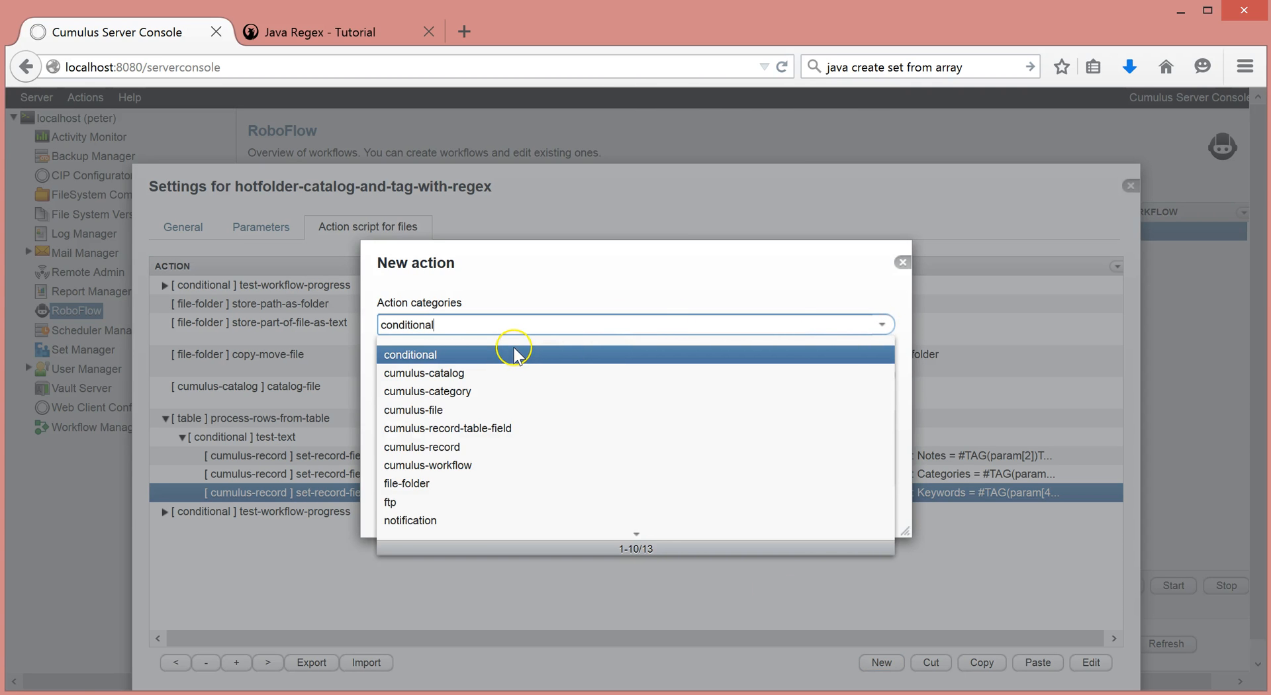
pyautogui.click(475, 523)
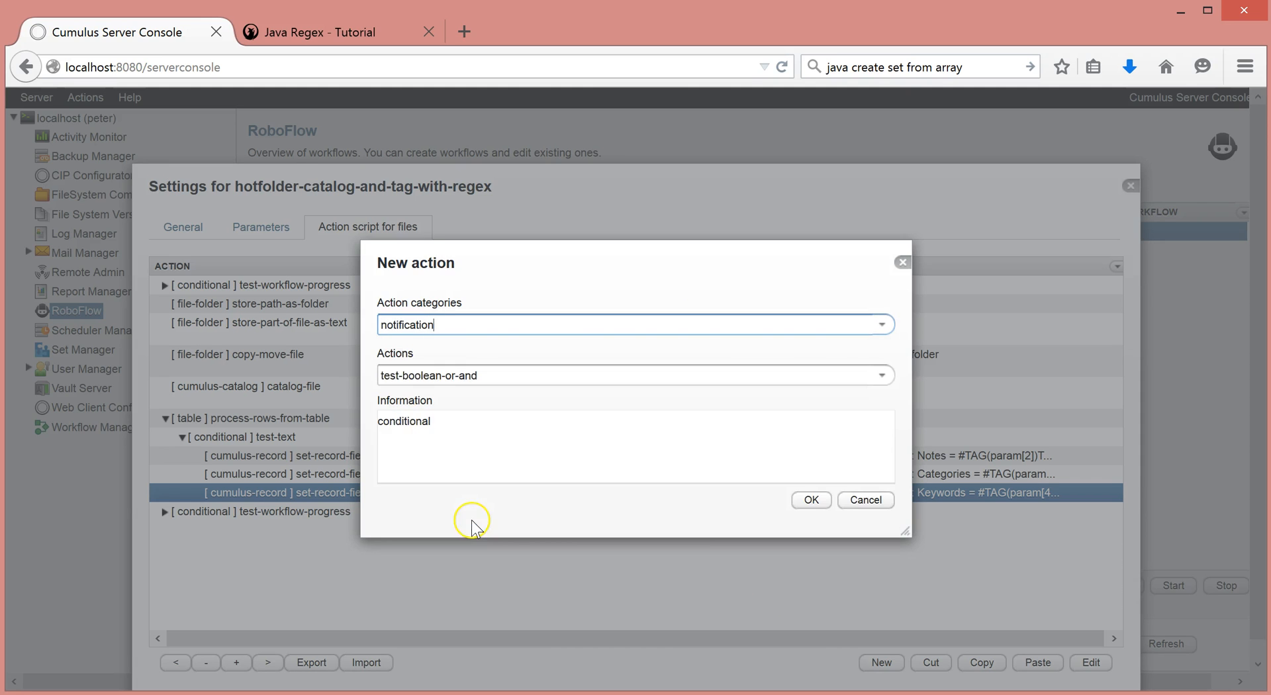
pyautogui.click(882, 375)
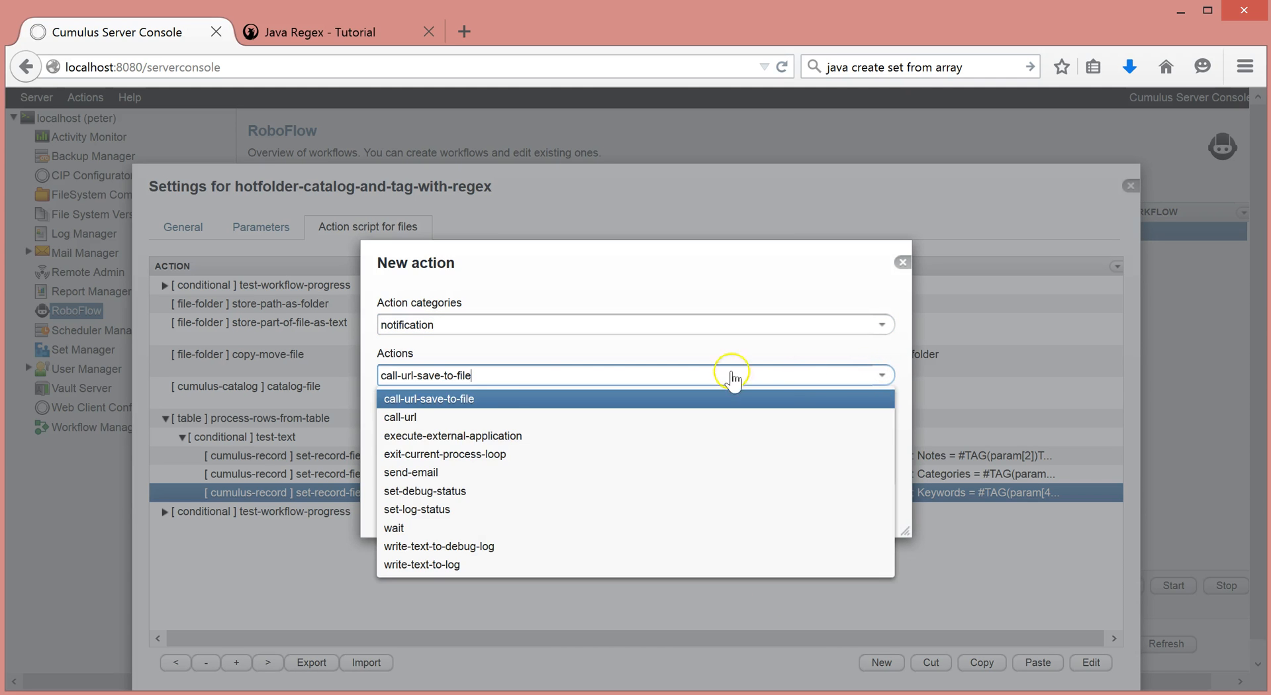
pyautogui.click(420, 448)
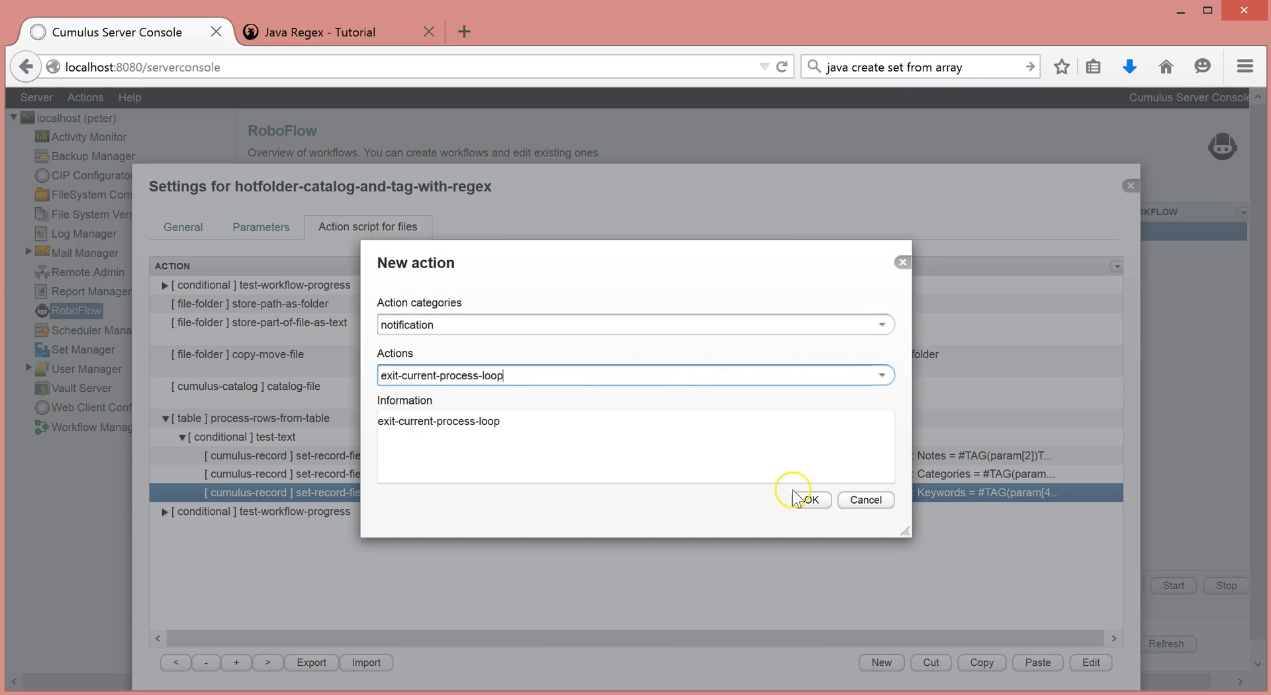
pyautogui.click(812, 501)
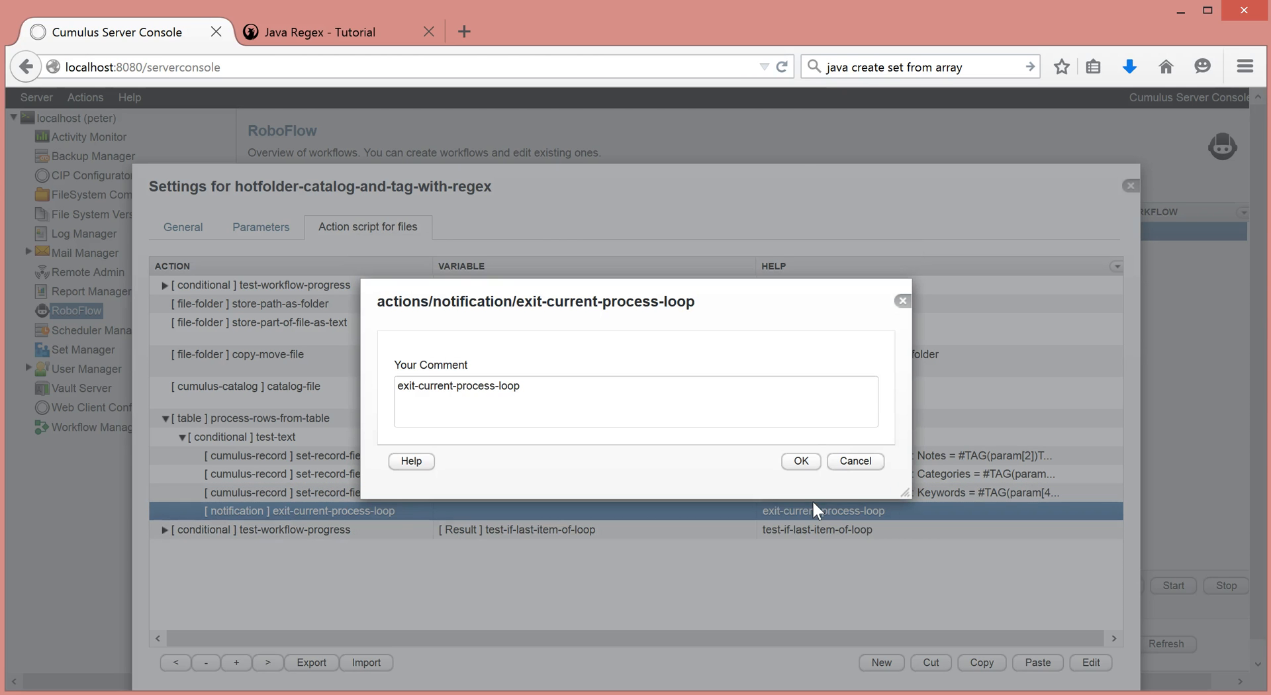
pyautogui.click(802, 460)
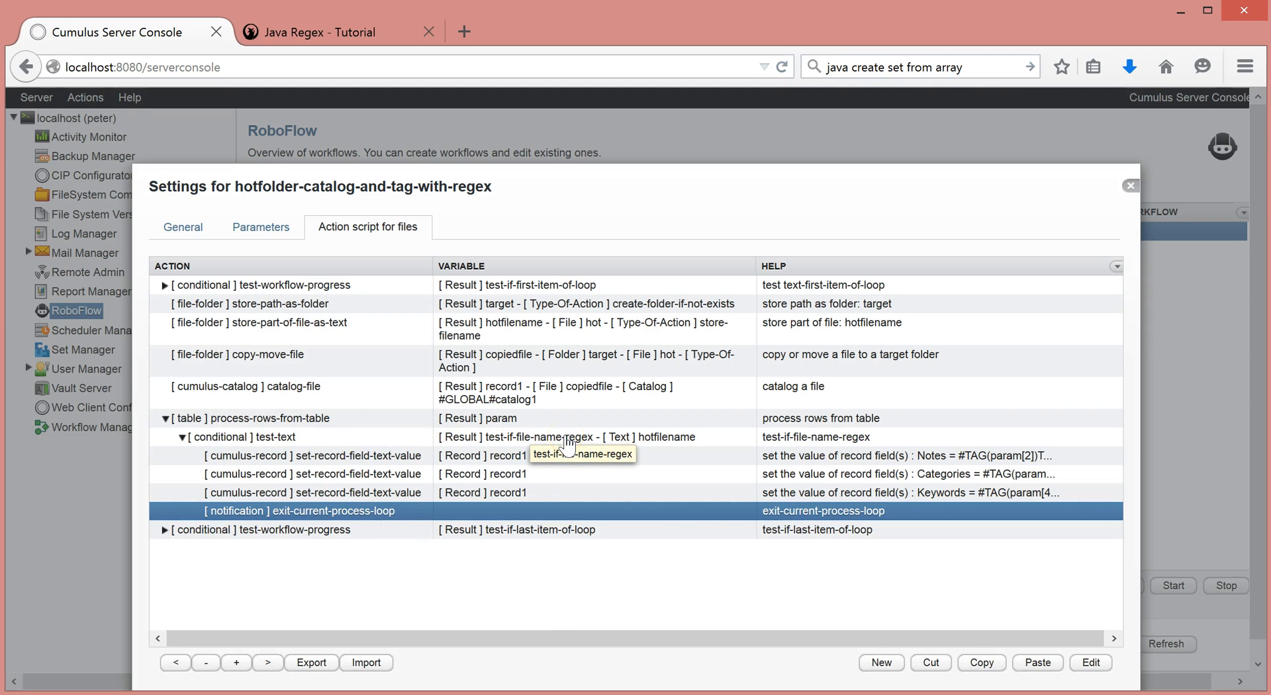
# Step: Open the workflow's Parameter-File parameter and its param.txt table for editing
pyautogui.click(246, 238)
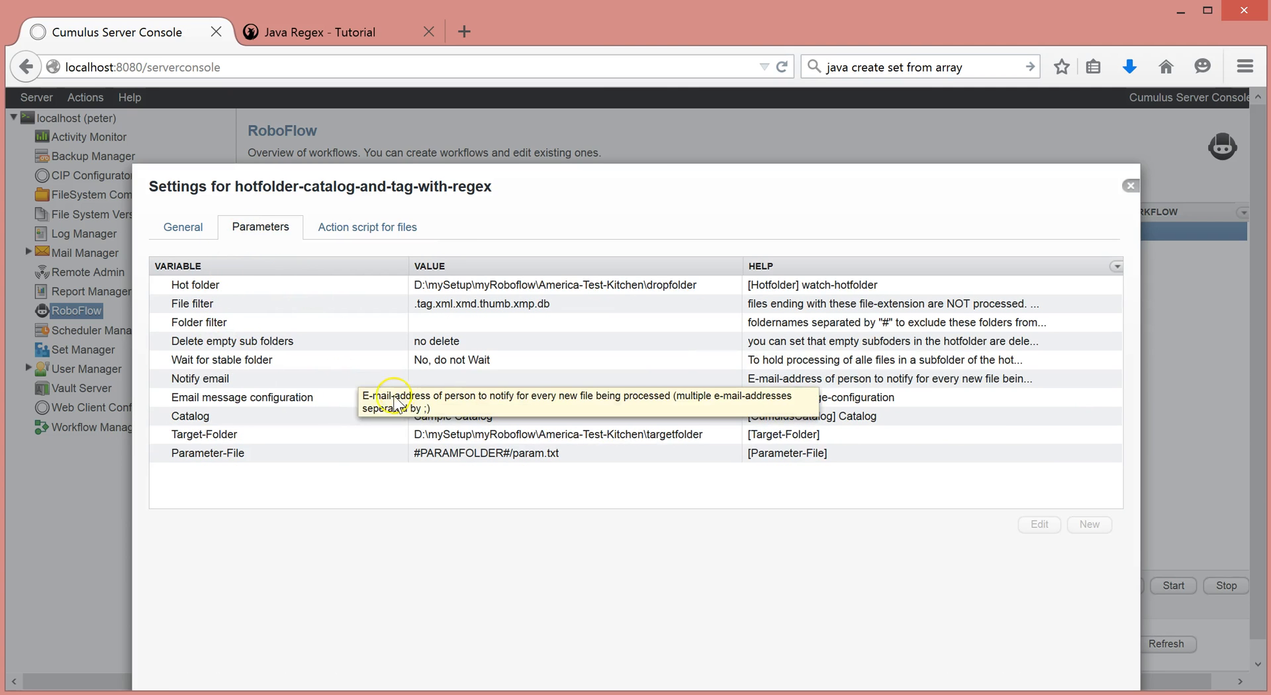
pyautogui.click(294, 401)
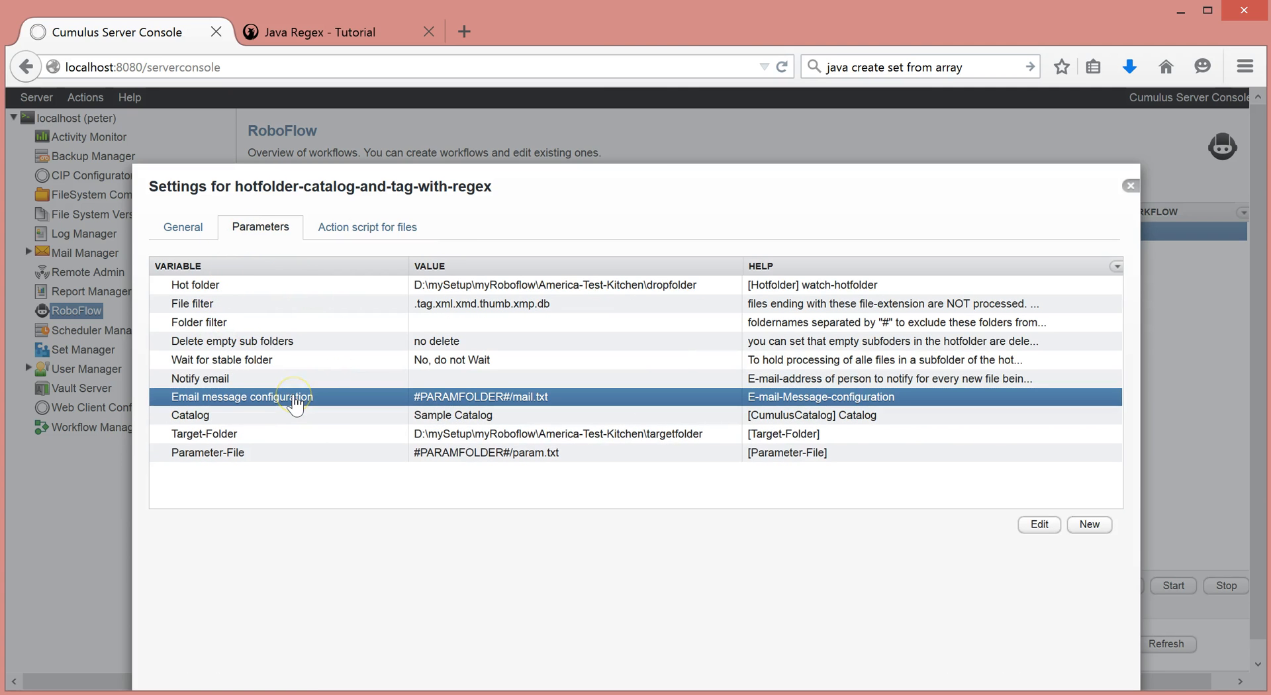
pyautogui.doubleClick(338, 456)
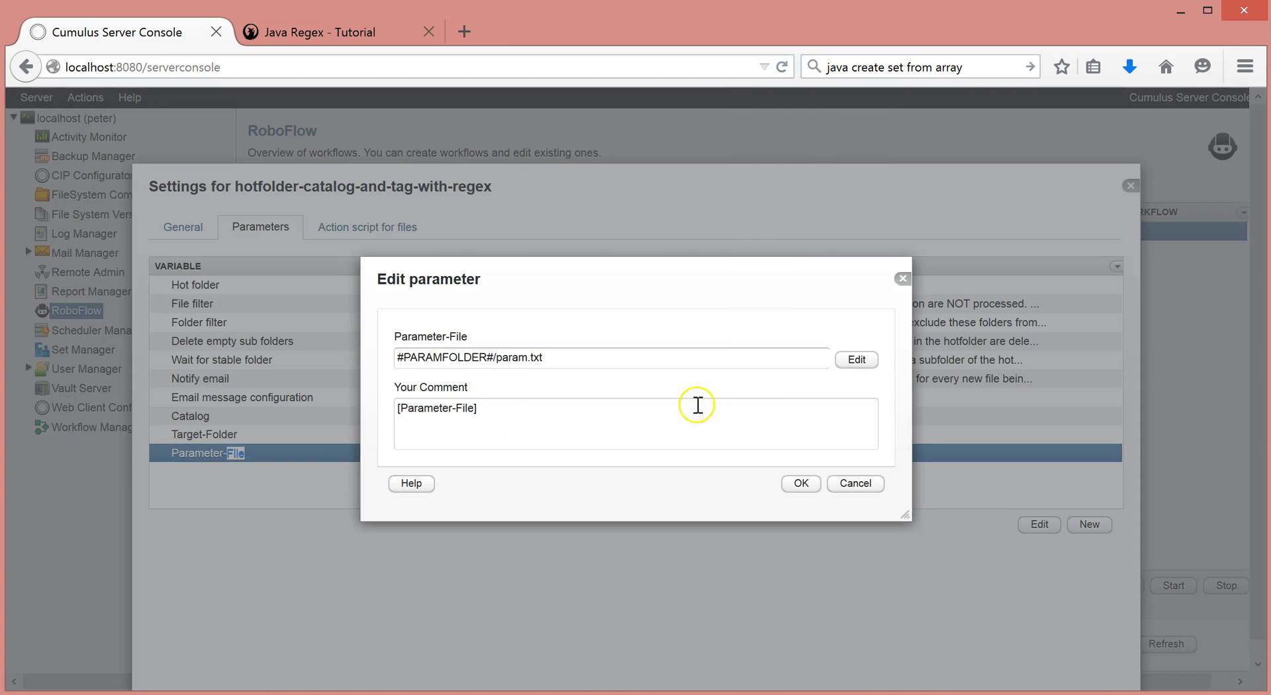
pyautogui.click(861, 356)
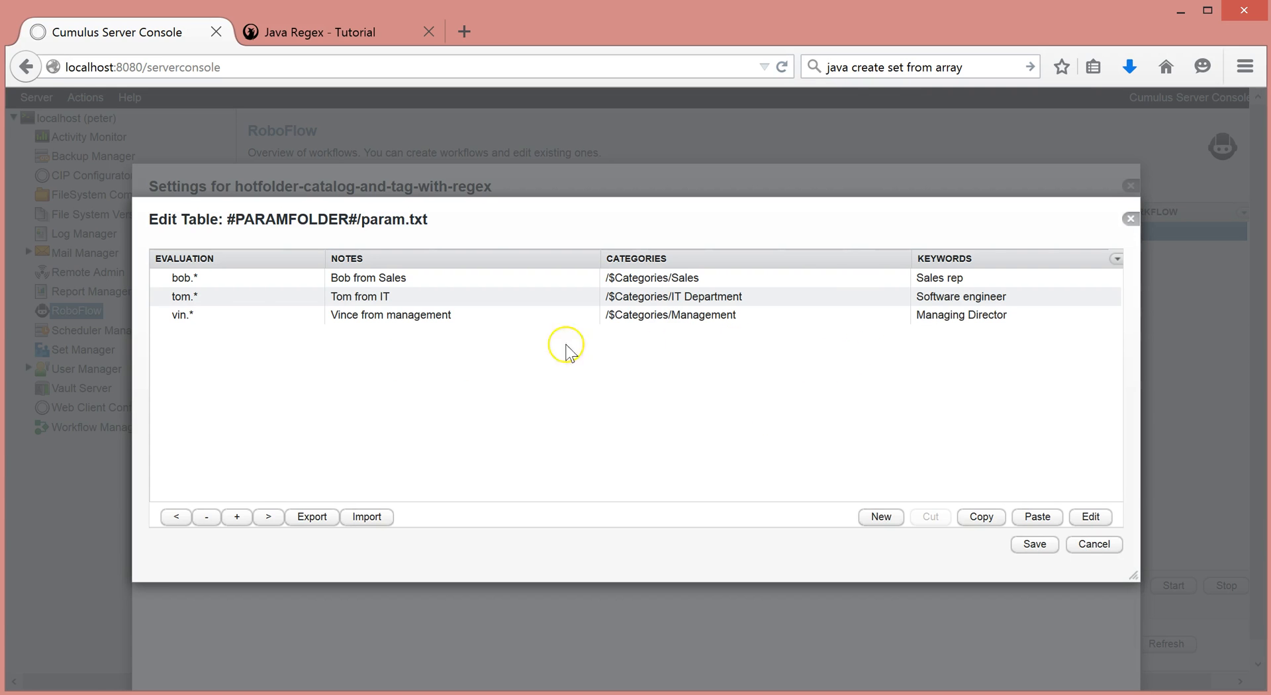
# Step: Add a row after the vin.* row with the evaluation .* and the notes Unknown
pyautogui.click(180, 318)
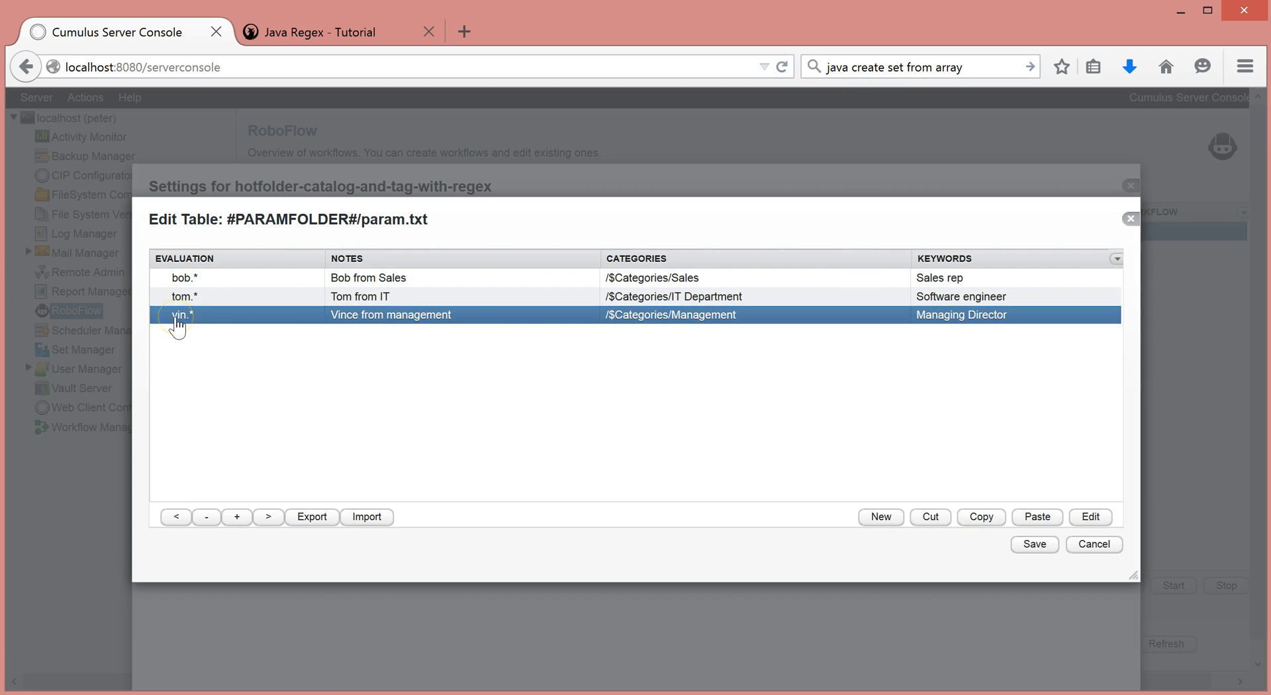
pyautogui.click(881, 517)
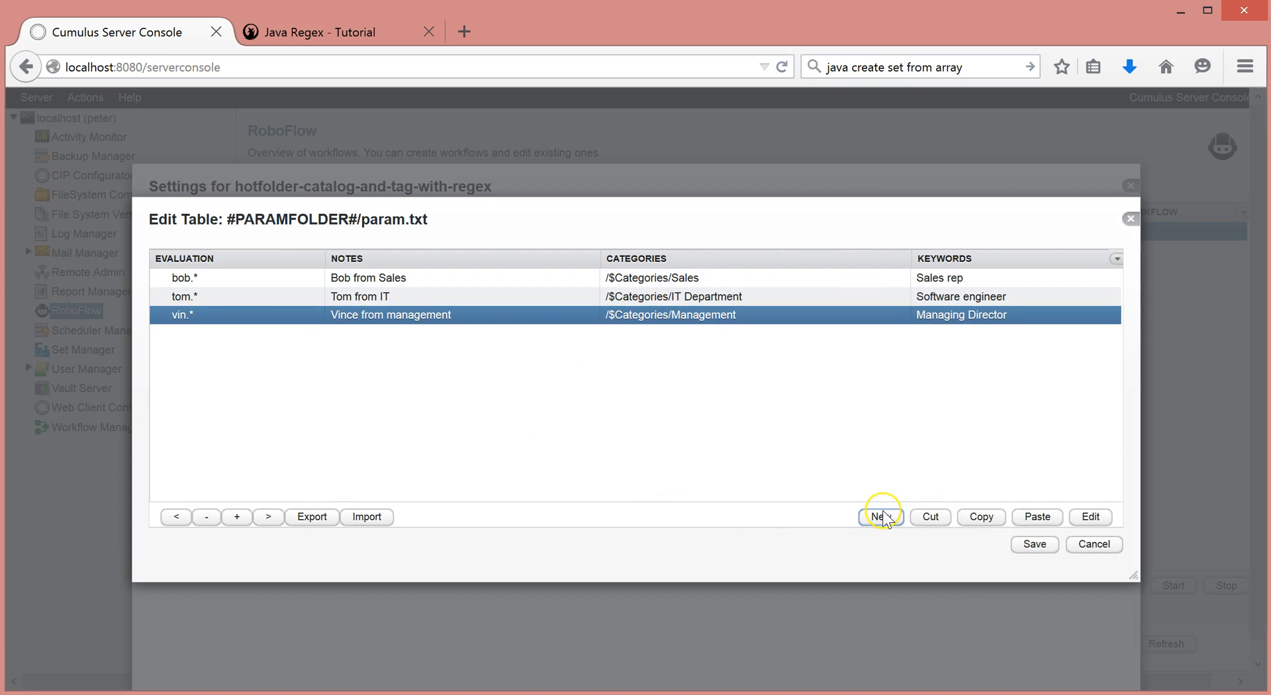
pyautogui.click(473, 281)
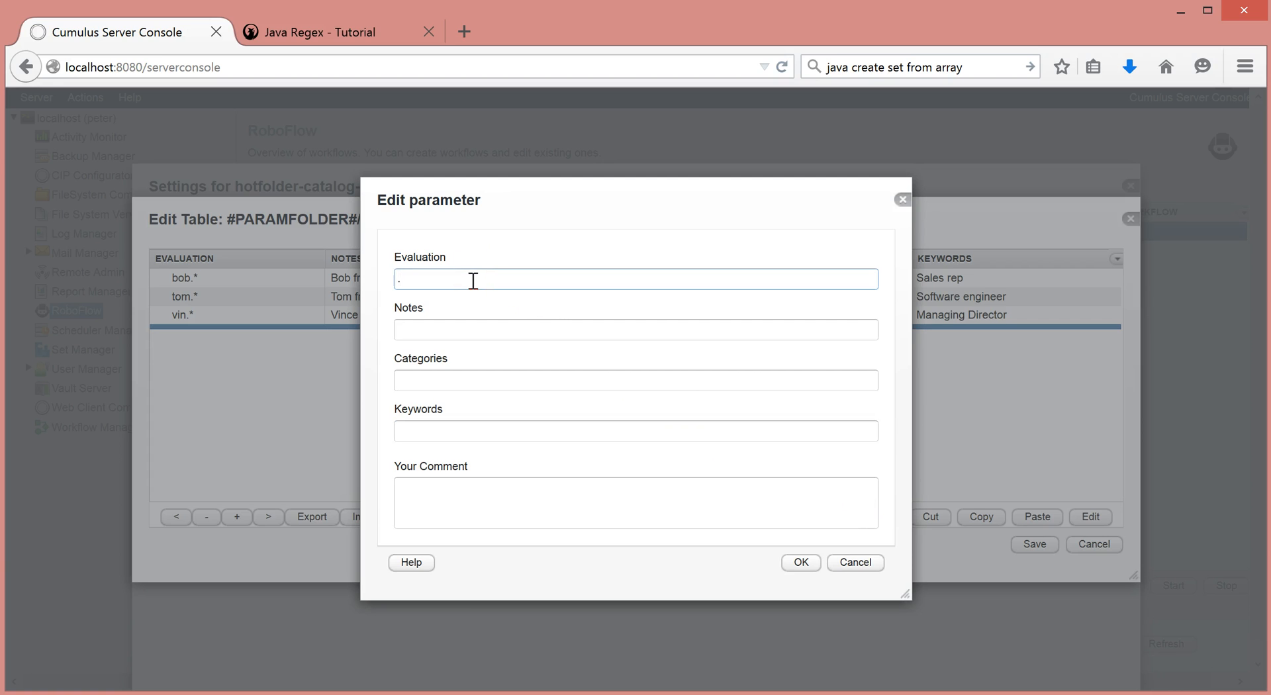
pyautogui.write('.*')
pyautogui.click(455, 329)
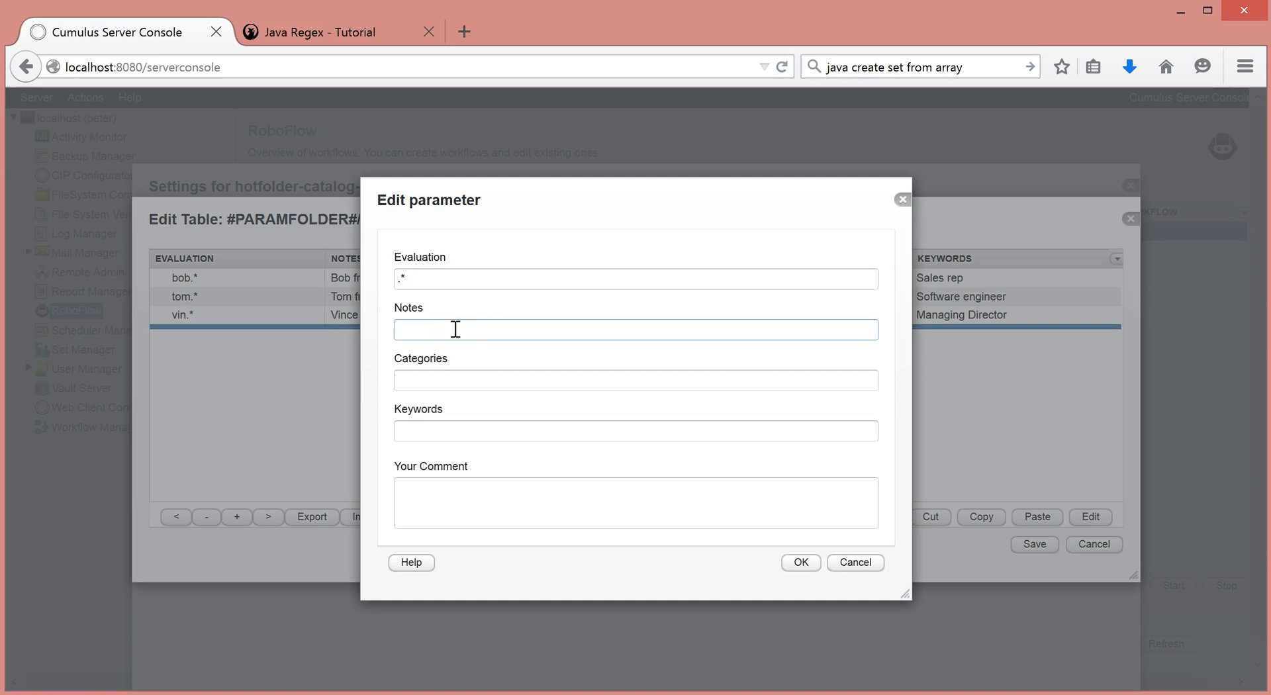
pyautogui.write('Unknown')
pyautogui.click(794, 563)
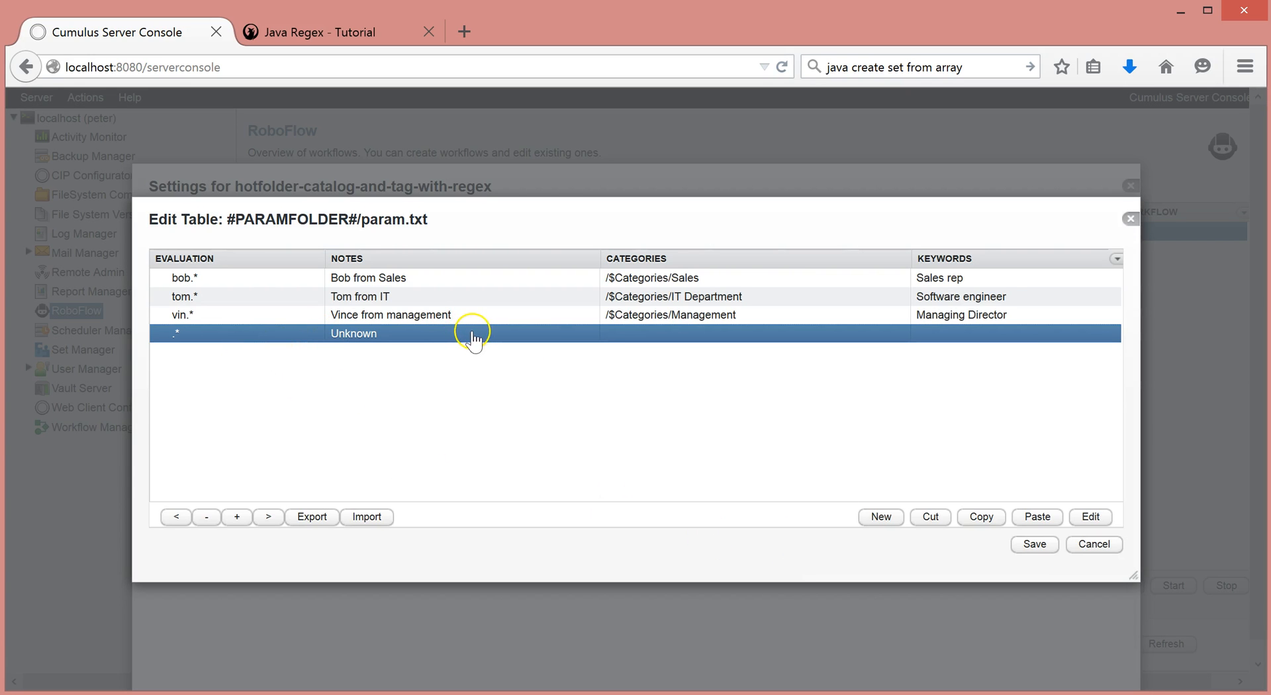
# Step: Set the categories of the .* row to /$Categories/unknown and confirm the row
pyautogui.doubleClick(654, 338)
pyautogui.click(402, 380)
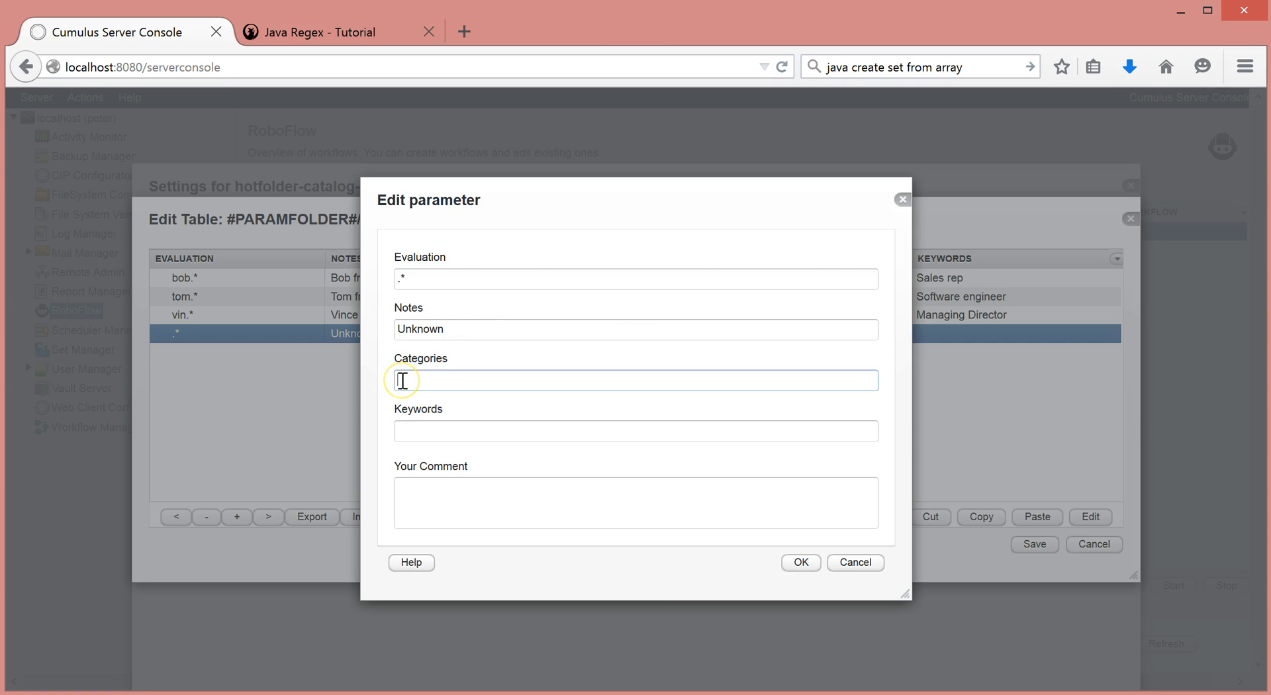
pyautogui.write('/Categories')
pyautogui.press('Left')
pyautogui.press('Left')
pyautogui.press('Left')
pyautogui.press('Left')
pyautogui.press('Left')
pyautogui.press('Left')
pyautogui.press('Left')
pyautogui.press('Left')
pyautogui.write('$')
pyautogui.press('End')
pyautogui.write('/unkn')
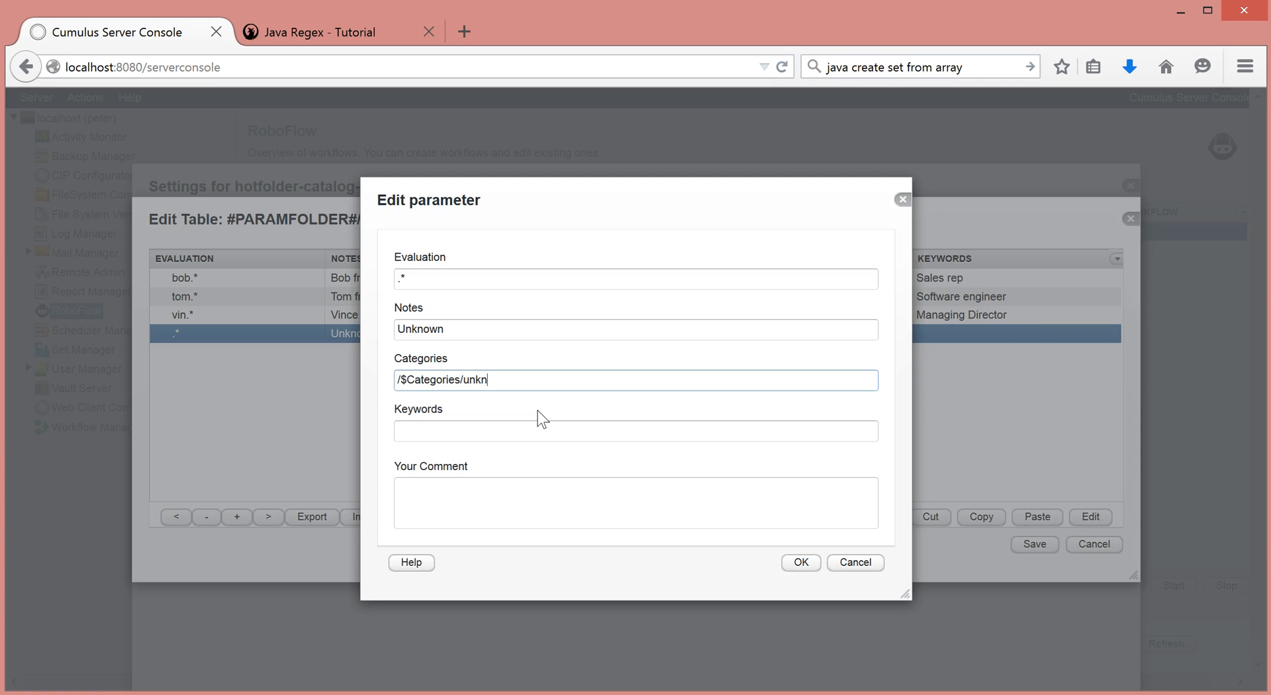
pyautogui.write('own')
pyautogui.click(802, 564)
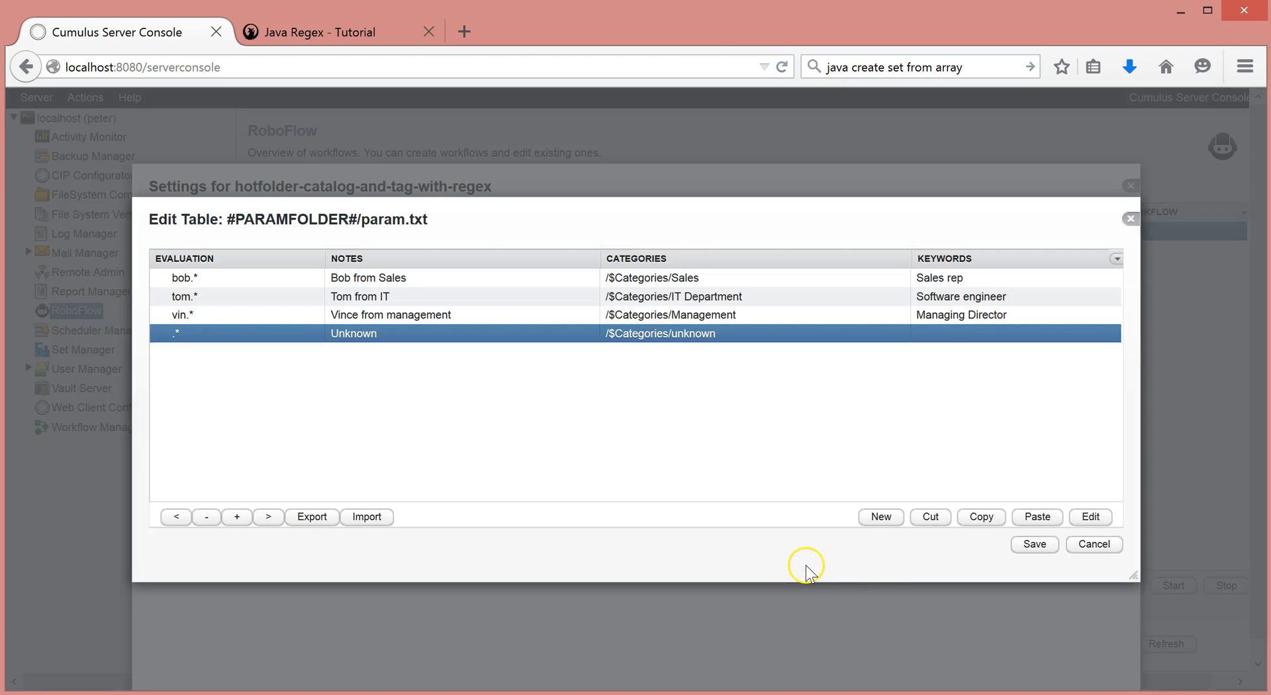
# Step: Save the param.txt table and confirm the Parameter-File parameter
pyautogui.click(1022, 544)
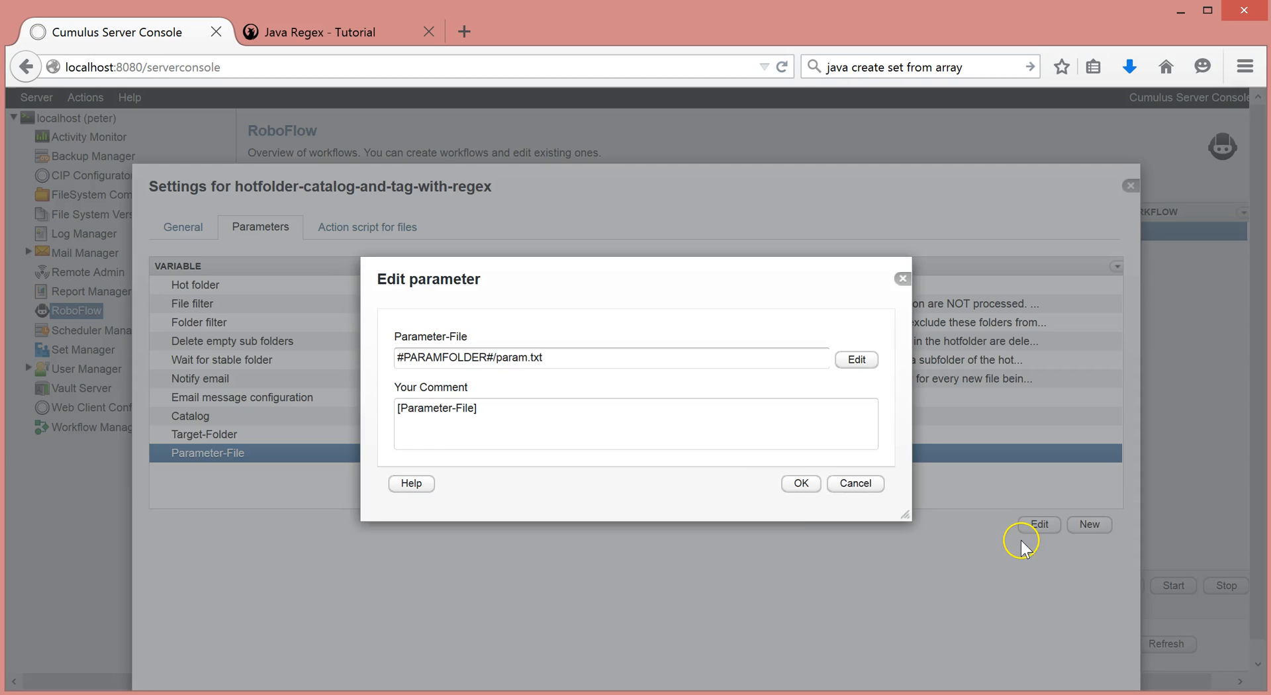
pyautogui.click(798, 491)
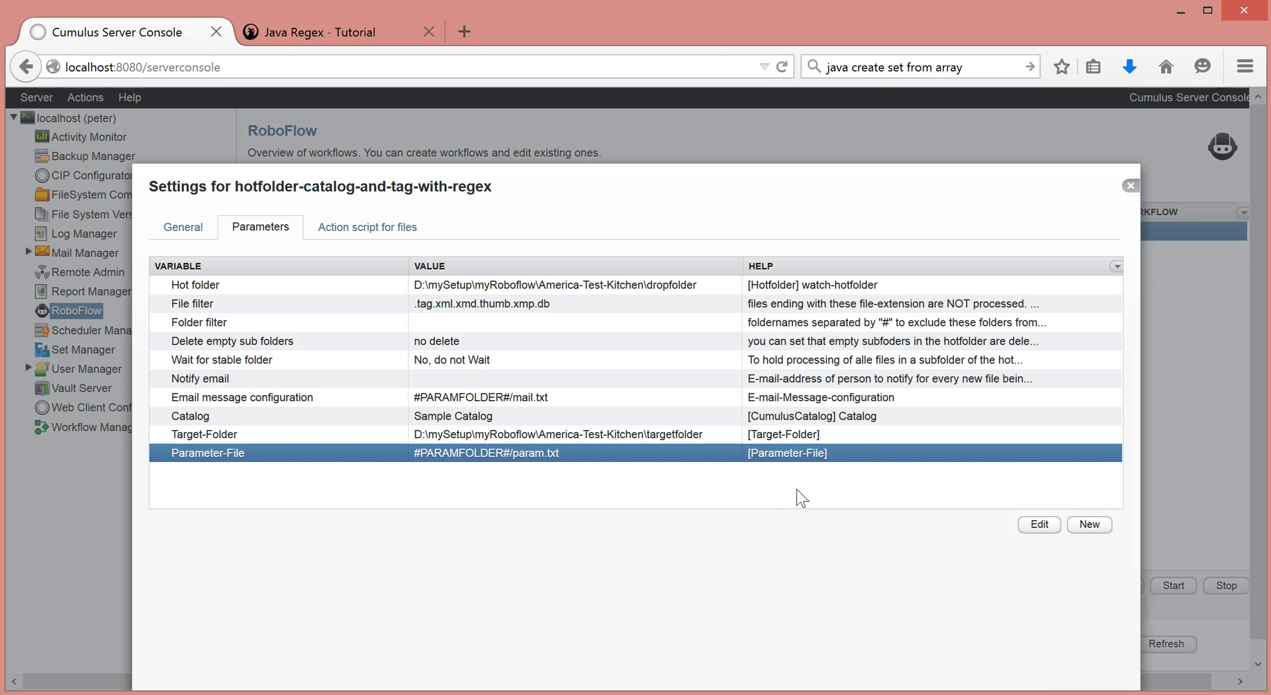
# Step: Reopen the Parameter-File table and check the catch-all .* row against the other evaluation rows
pyautogui.doubleClick(474, 453)
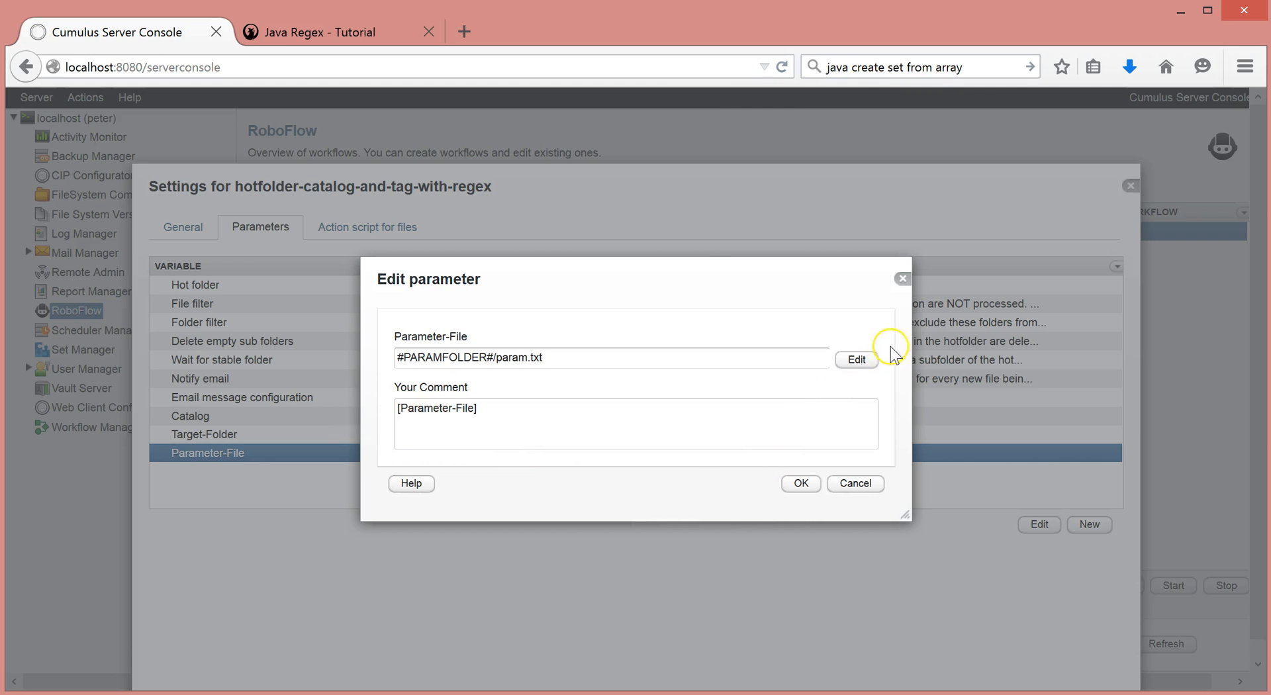
pyautogui.click(853, 361)
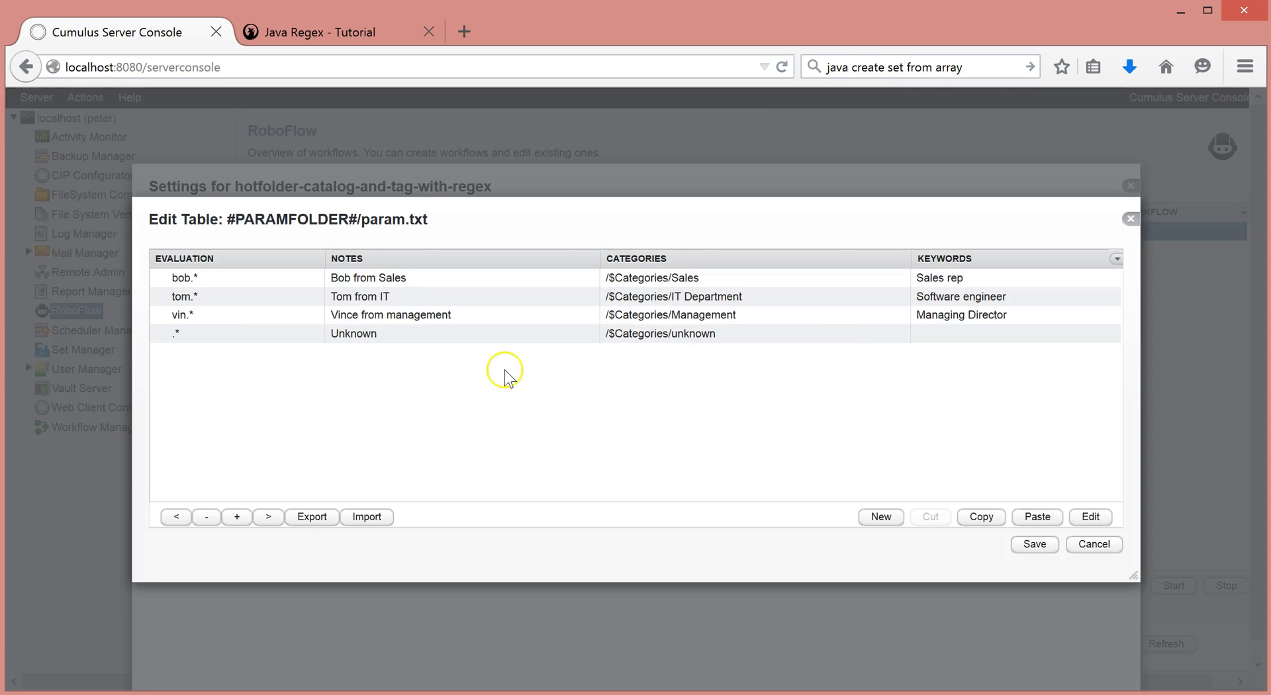
pyautogui.click(221, 336)
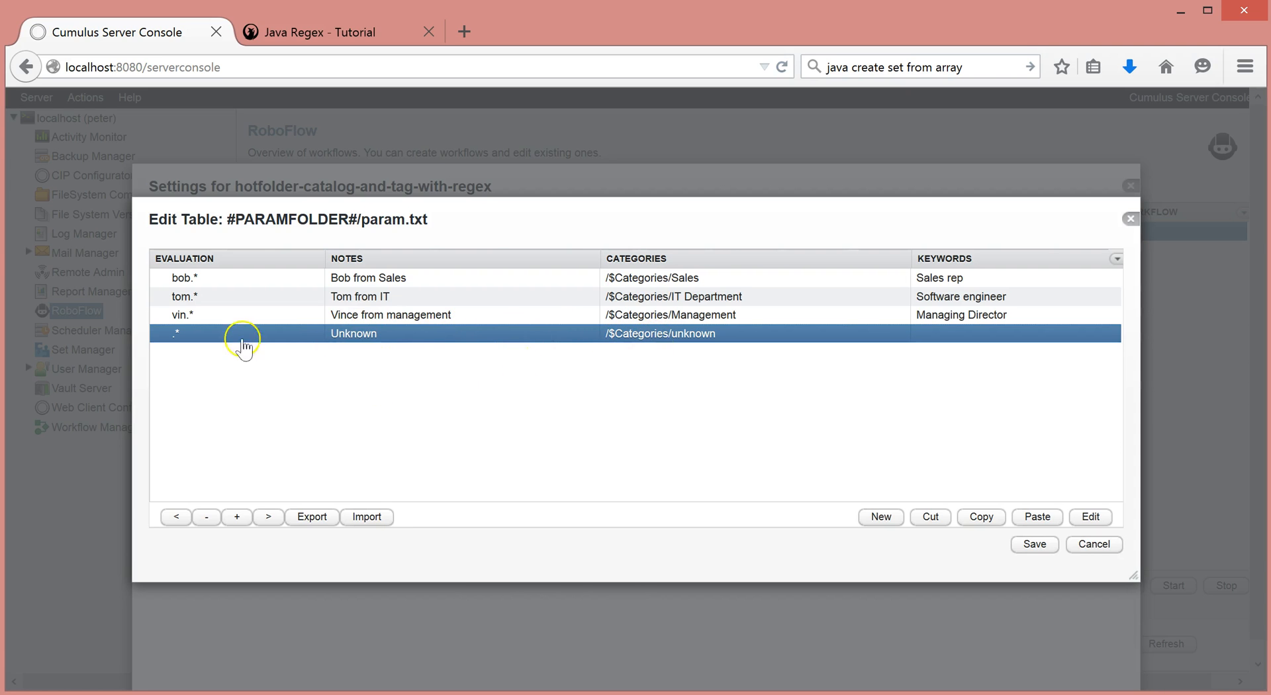
pyautogui.click(1034, 543)
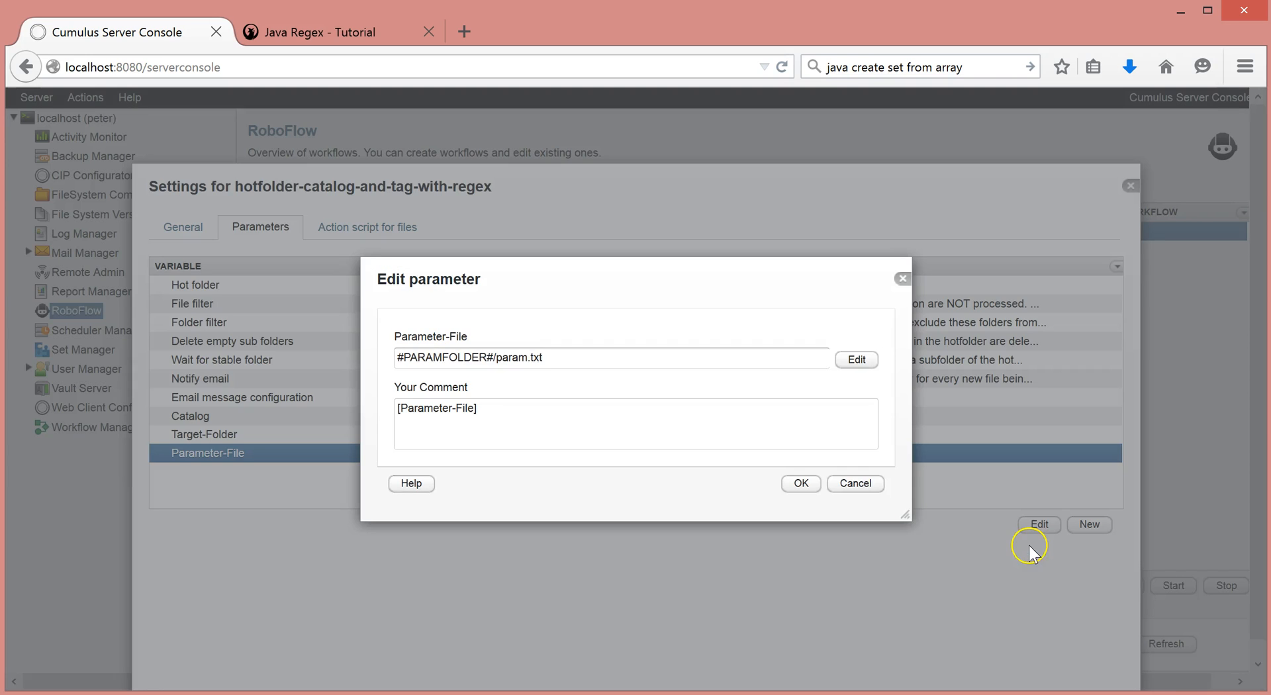
pyautogui.click(804, 483)
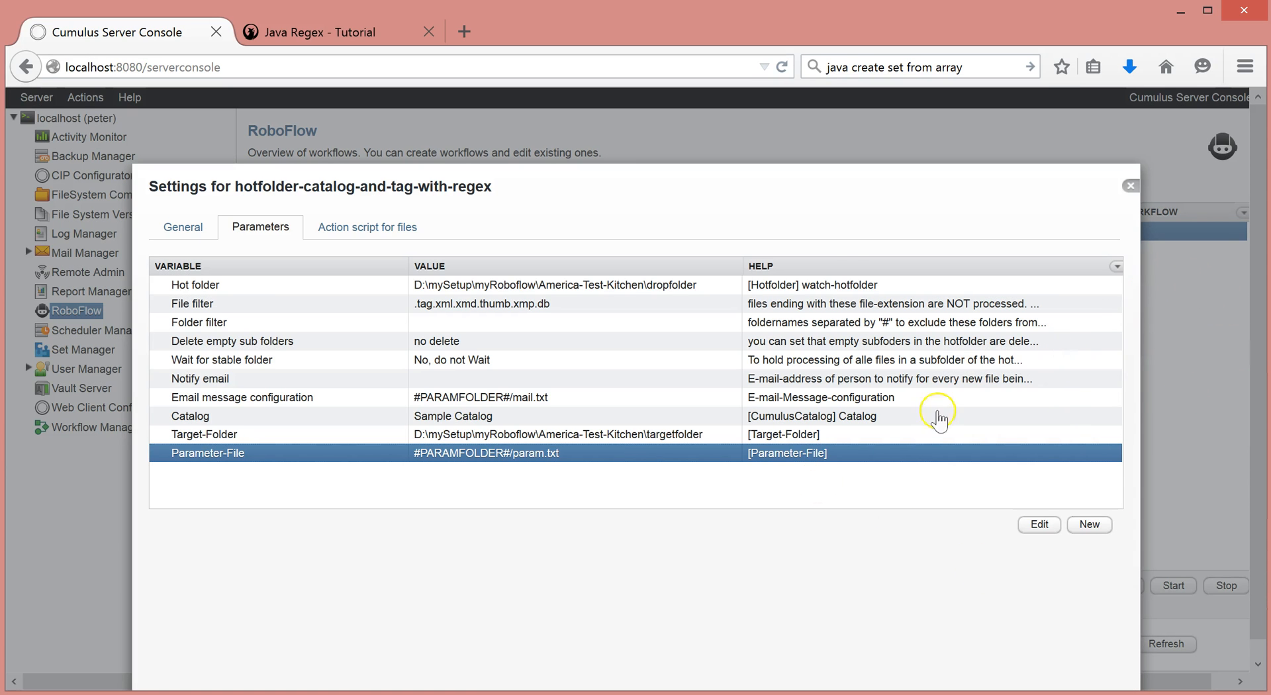
# Step: Save the hotfolder-catalog-and-tag-with-regex workflow settings and start the workflow
pyautogui.moveTo(762, 194); pyautogui.dragTo(735, 128)
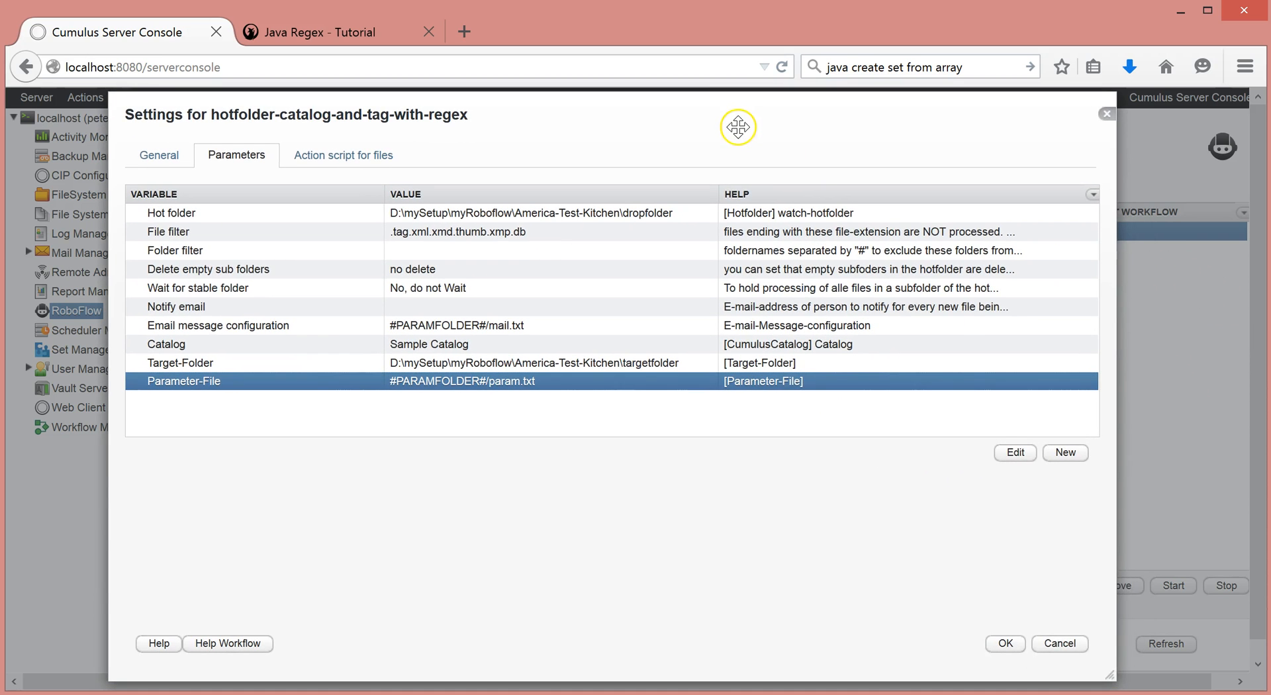
pyautogui.click(1003, 643)
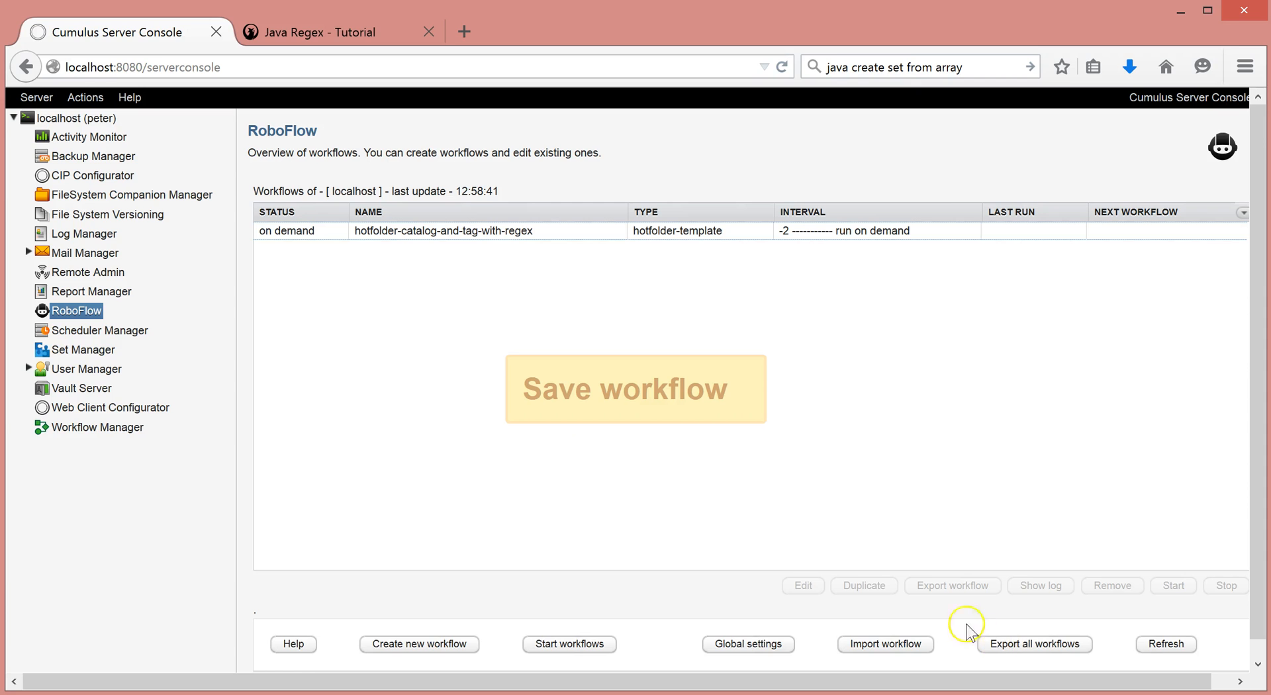
pyautogui.click(405, 233)
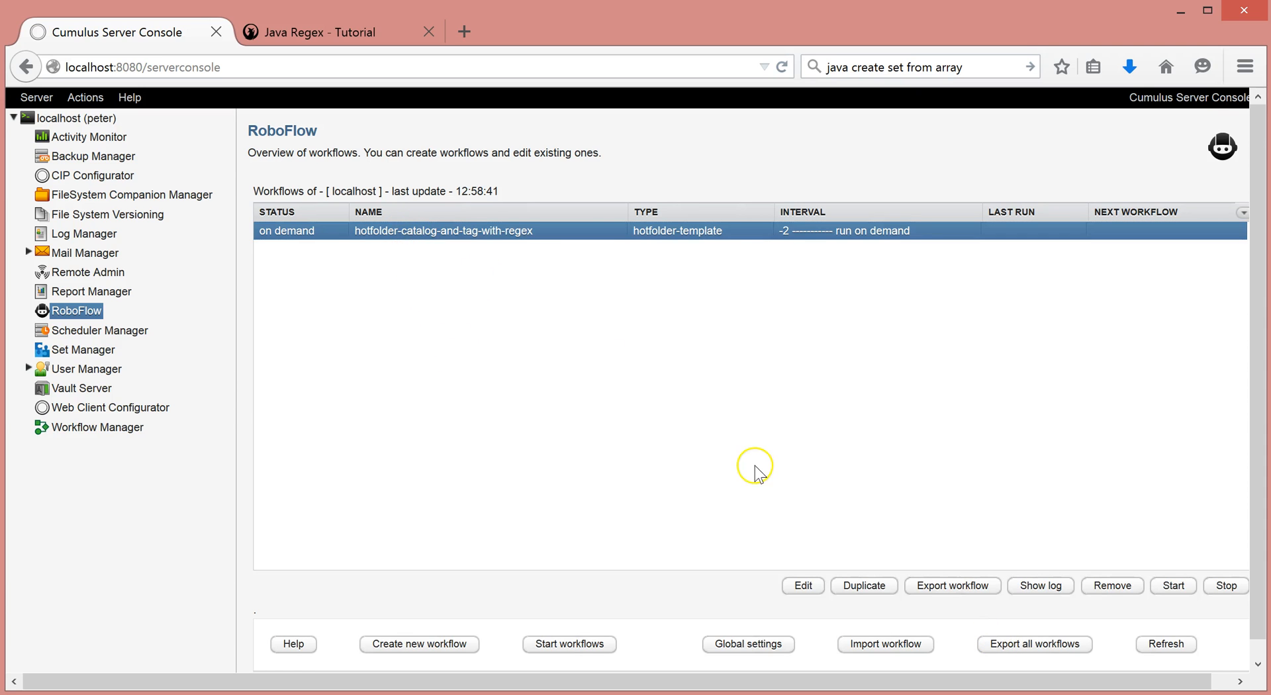
pyautogui.click(1173, 587)
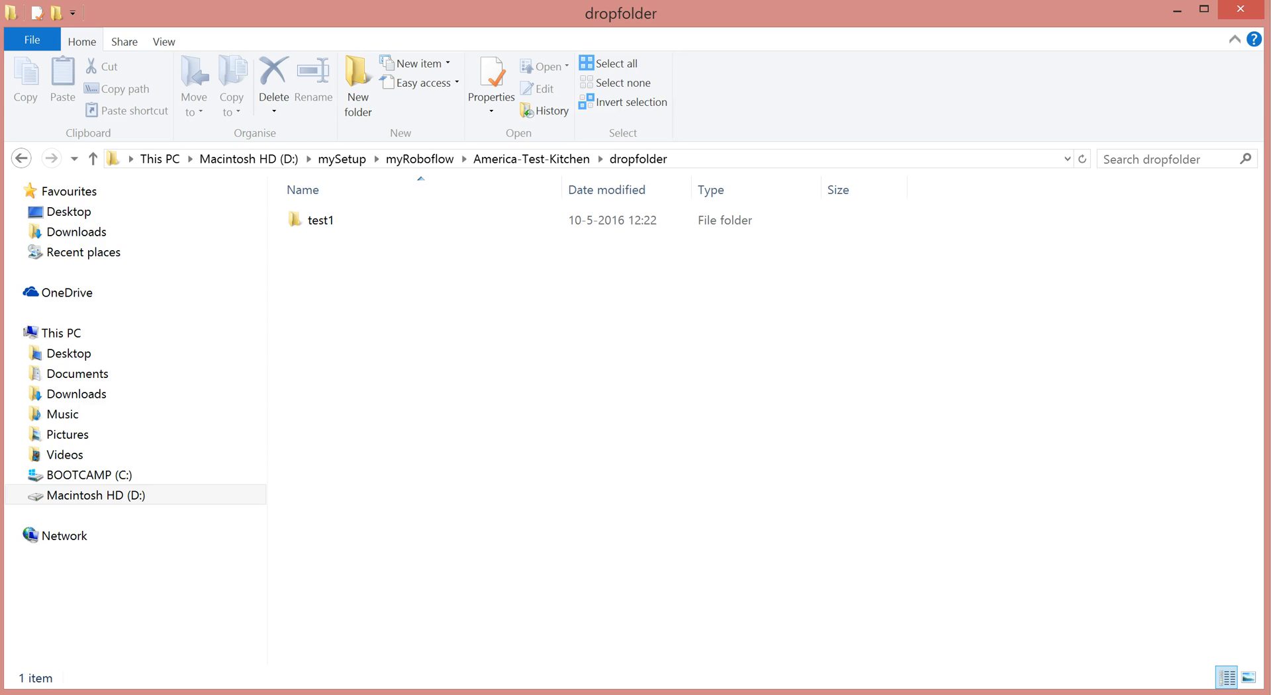
# Step: In File Explorer, inspect targetfolder and targetfoldertest1 inside America-Test-Kitchen for the processed images
pyautogui.click(541, 165)
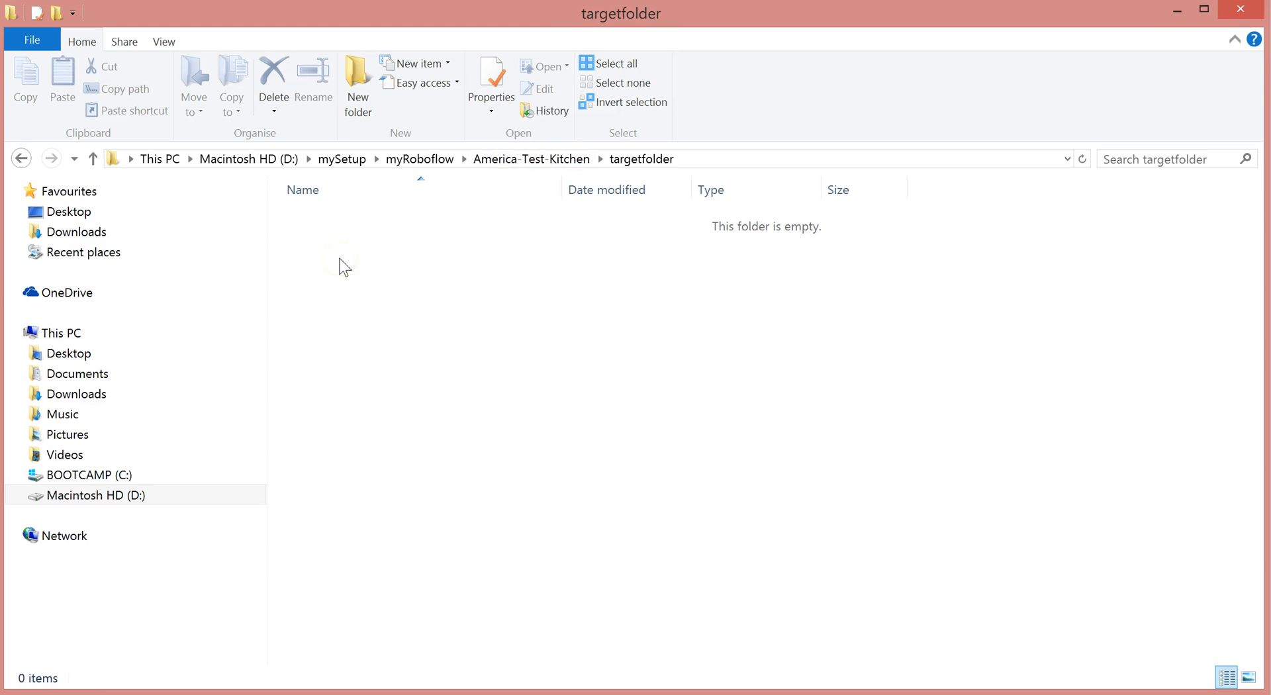
pyautogui.click(513, 158)
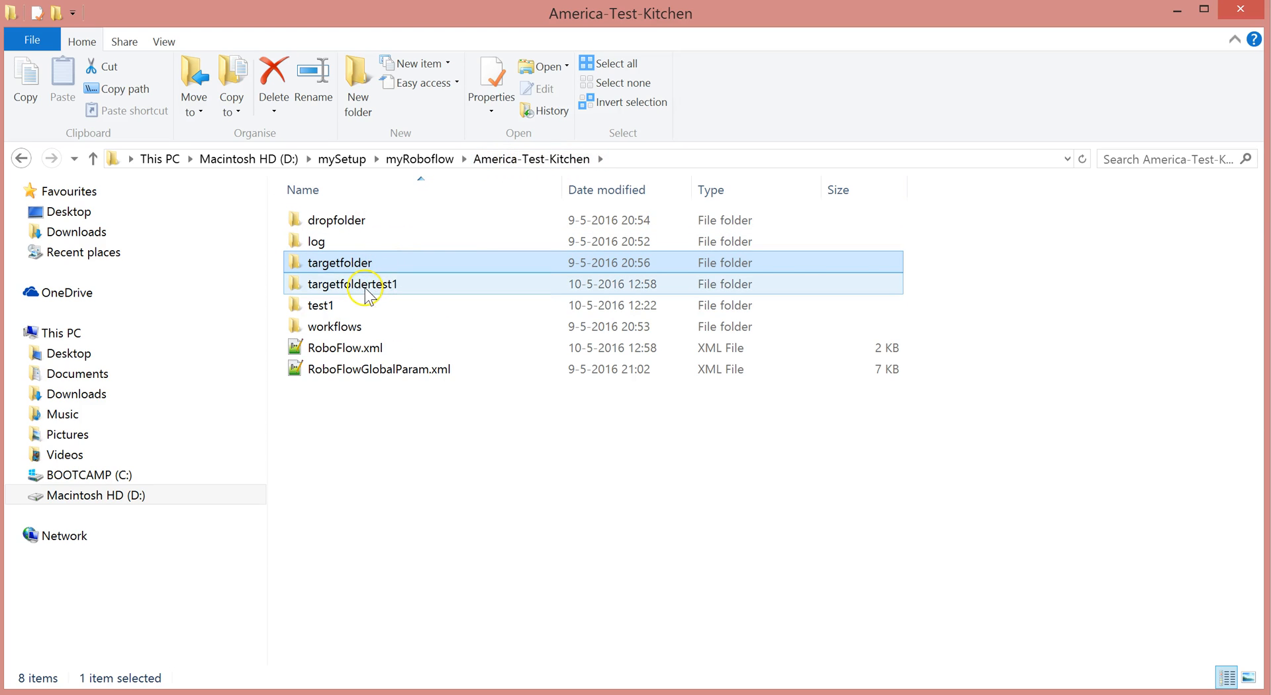
pyautogui.moveTo(368, 294)
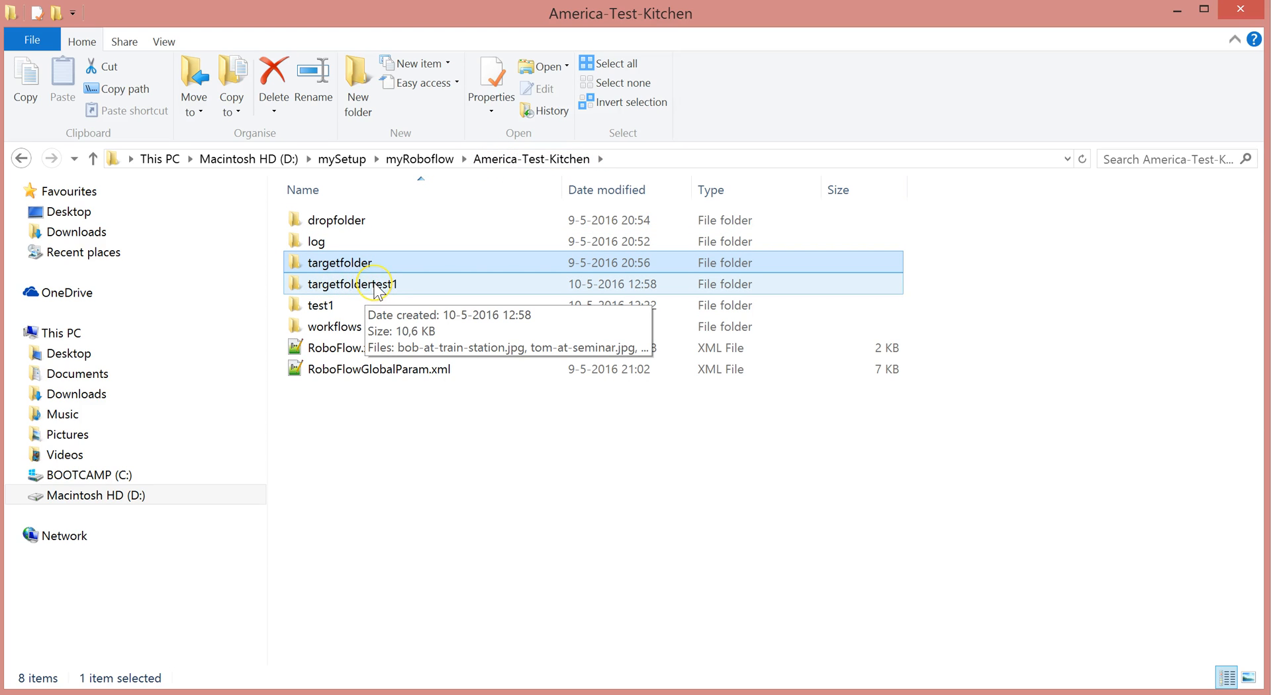
pyautogui.doubleClick(376, 286)
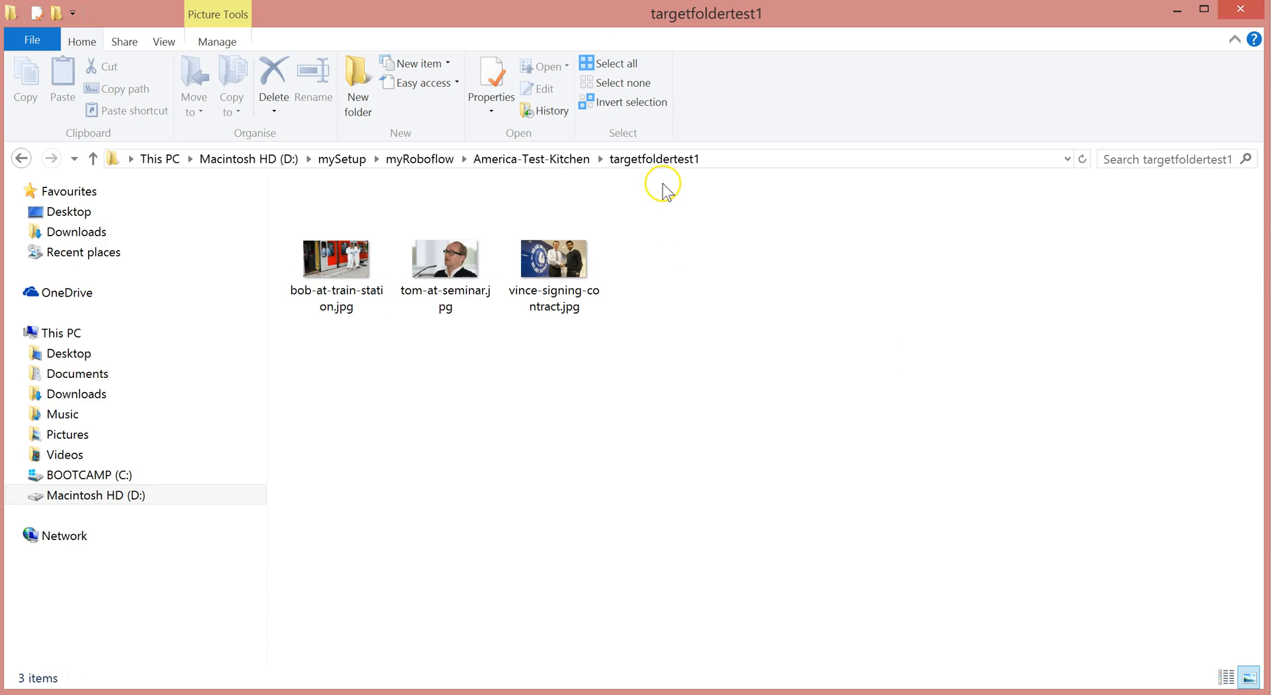
# Step: In the Cumulus Server Console, set the store-path-as-folder action's Path-Of-Folder to #TAG(Target-Folder)TAG#/#TAG(hotsubfolder)TAG# and save the workflow
pyautogui.click(179, 694)
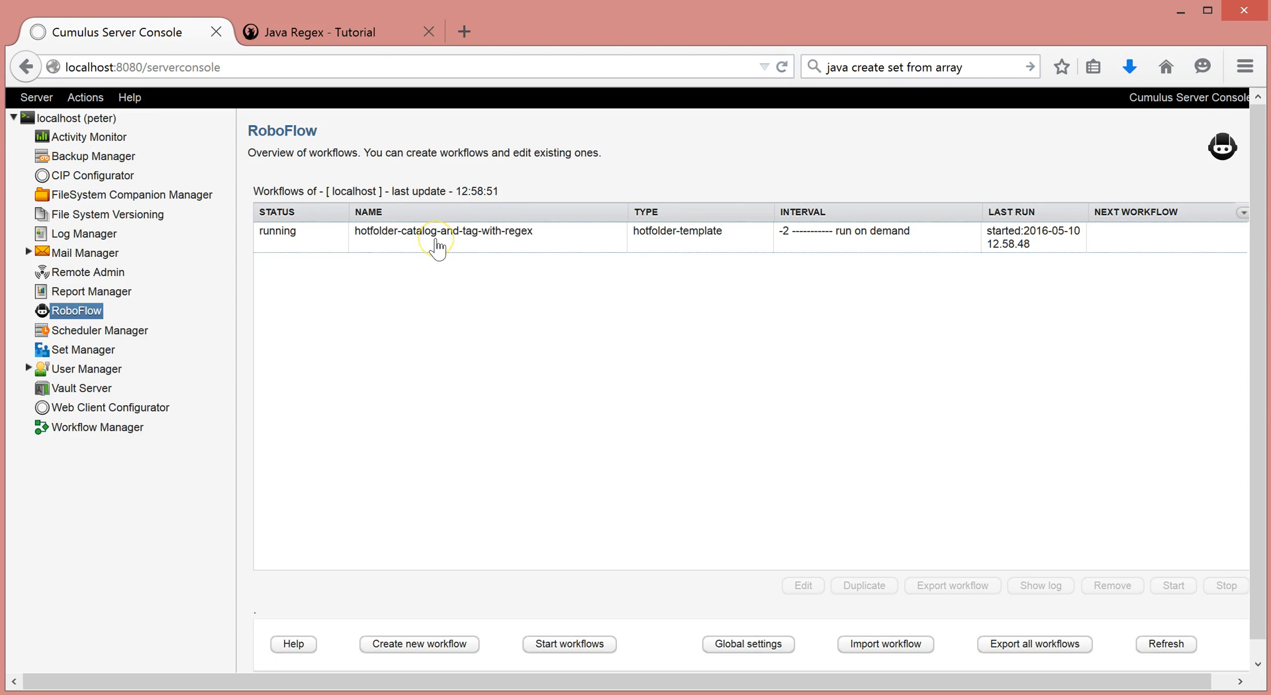
pyautogui.doubleClick(436, 243)
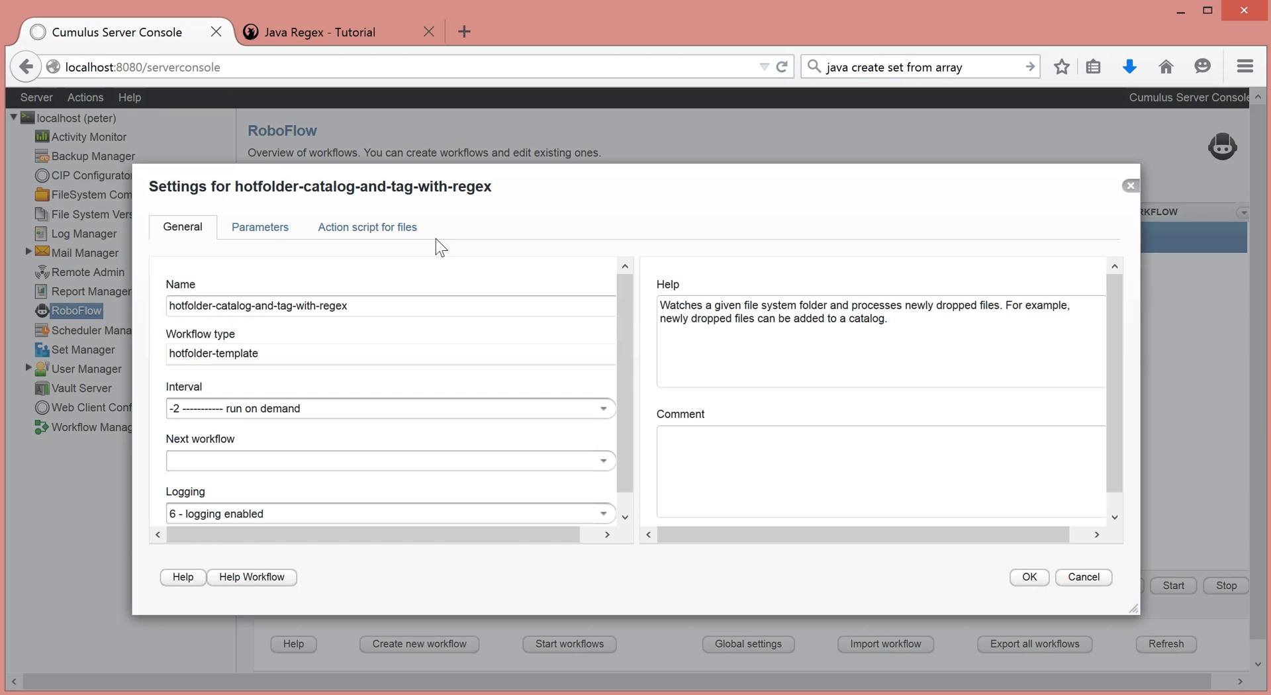
pyautogui.click(344, 230)
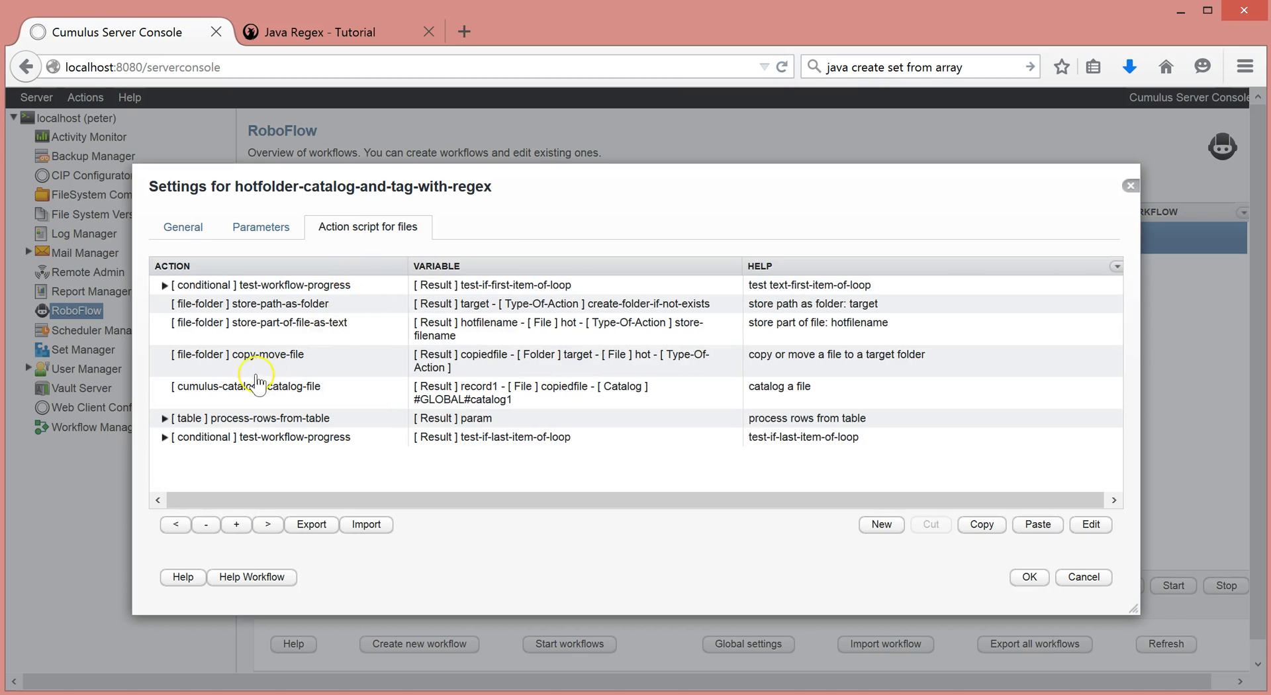
pyautogui.doubleClick(271, 303)
pyautogui.click(527, 307)
pyautogui.write('/#TAG(hotsubfolder)TAG#')
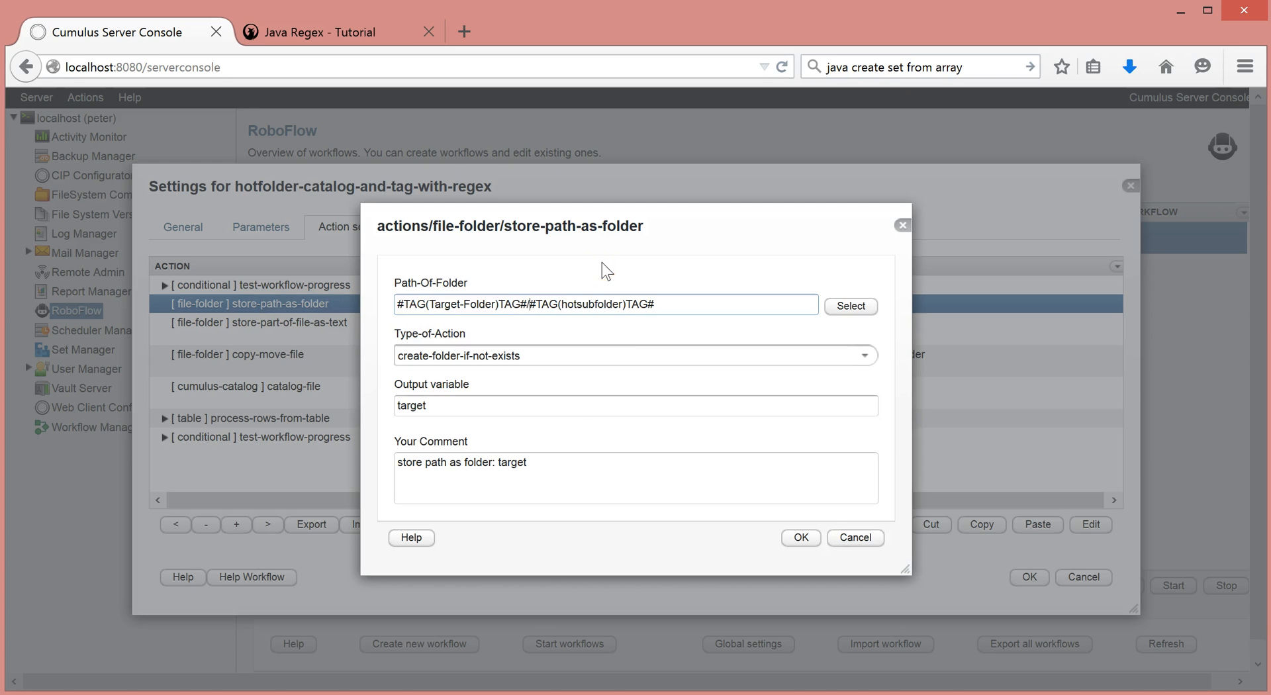
pyautogui.click(538, 304)
pyautogui.click(602, 304)
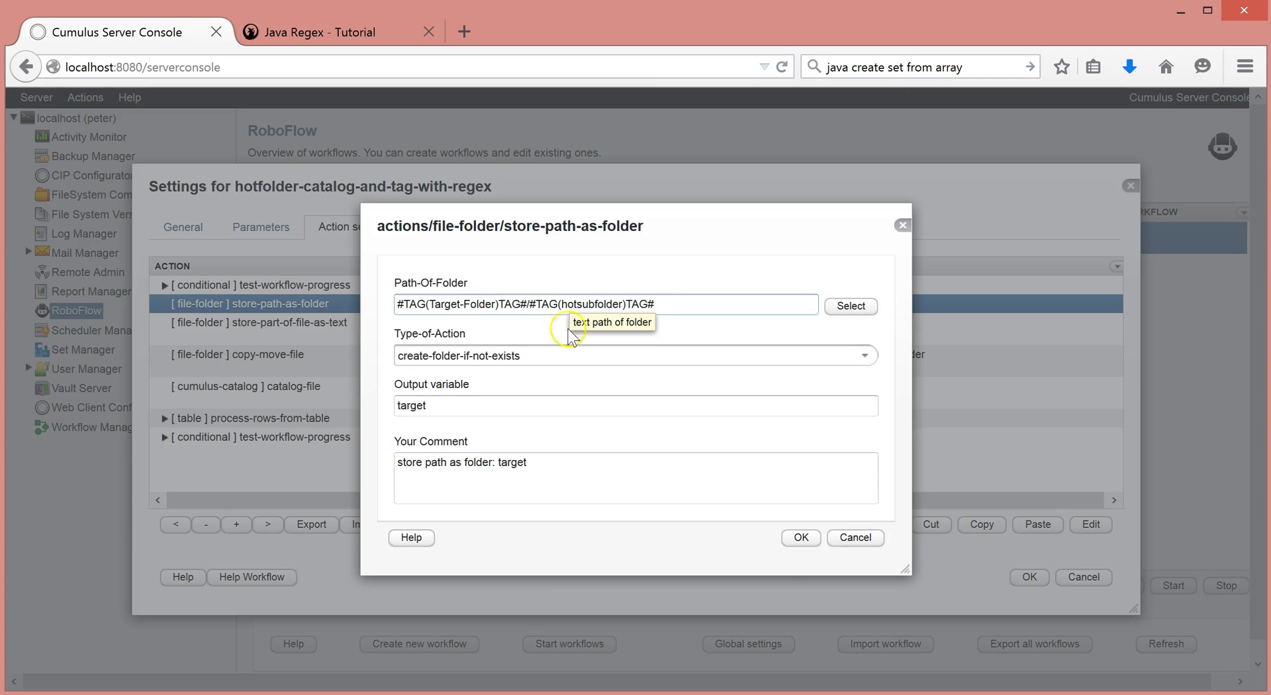
pyautogui.click(800, 539)
pyautogui.click(800, 540)
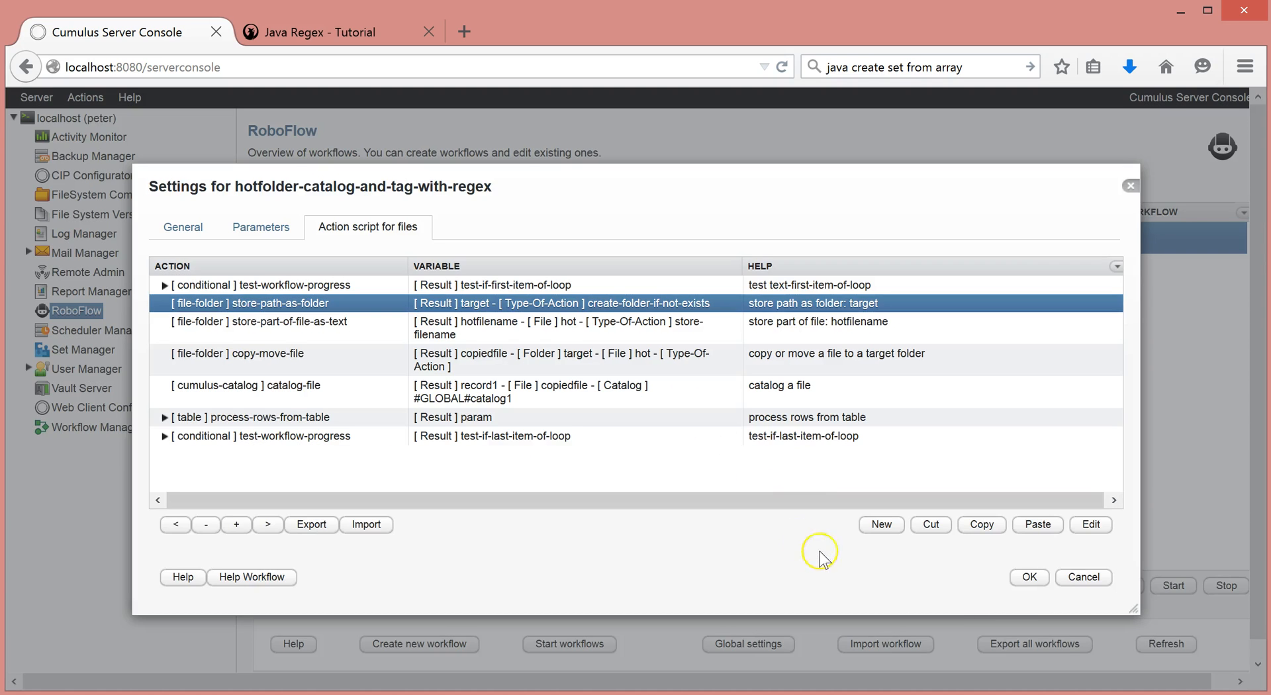
pyautogui.click(1024, 577)
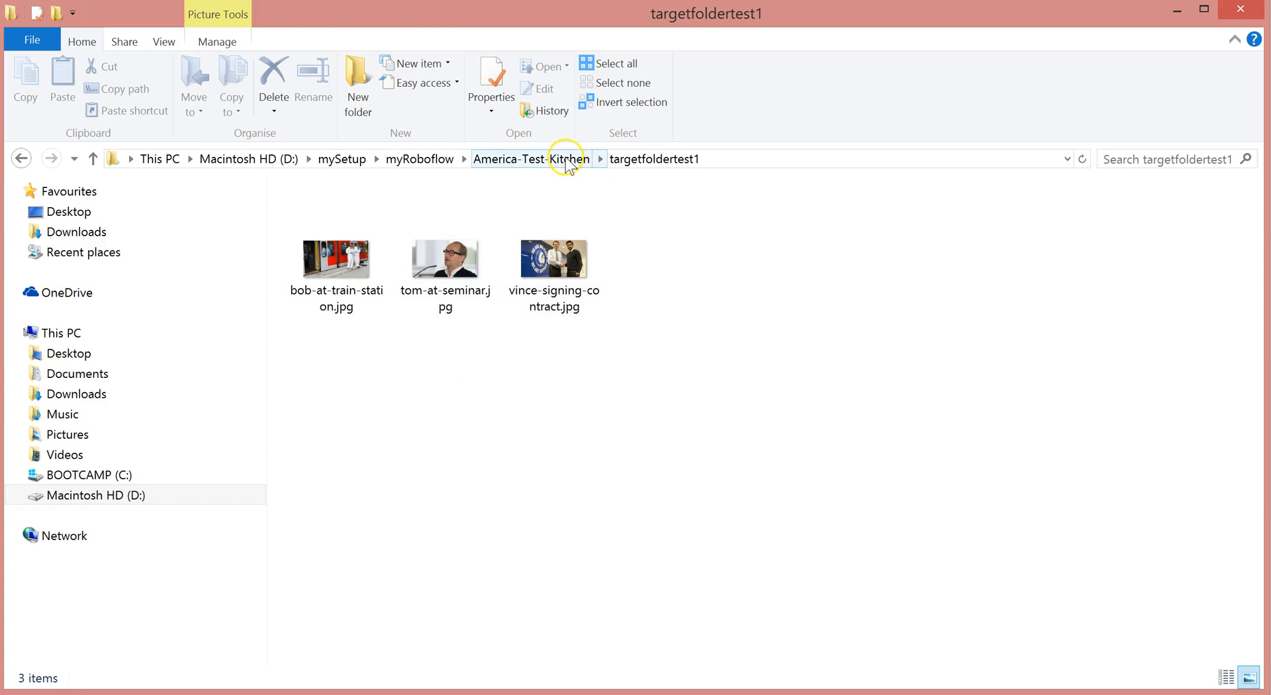
# Step: In File Explorer, move the three images from targetfoldertest1 into the test1 folder inside dropfolder
pyautogui.click(335, 276)
pyautogui.keyDown('ctrl'); pyautogui.click(421, 271); pyautogui.keyUp('ctrl')
pyautogui.keyDown('ctrl'); pyautogui.click(580, 255); pyautogui.keyUp('ctrl')
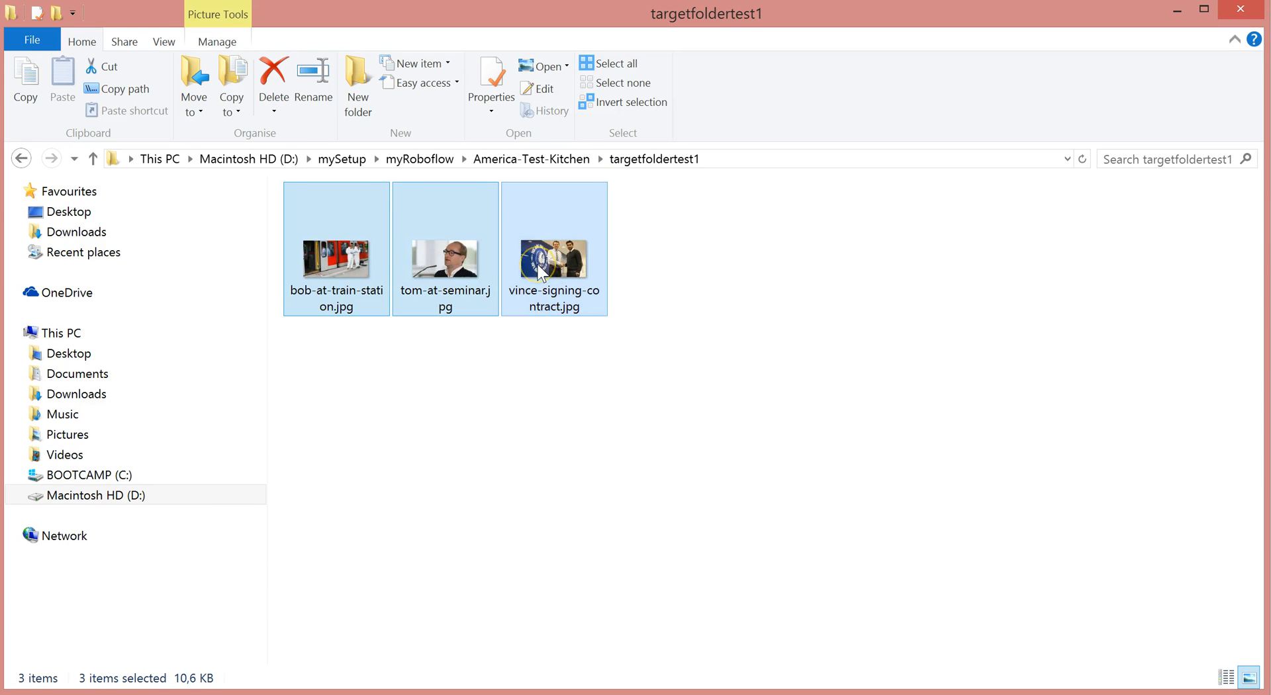
pyautogui.click(528, 159)
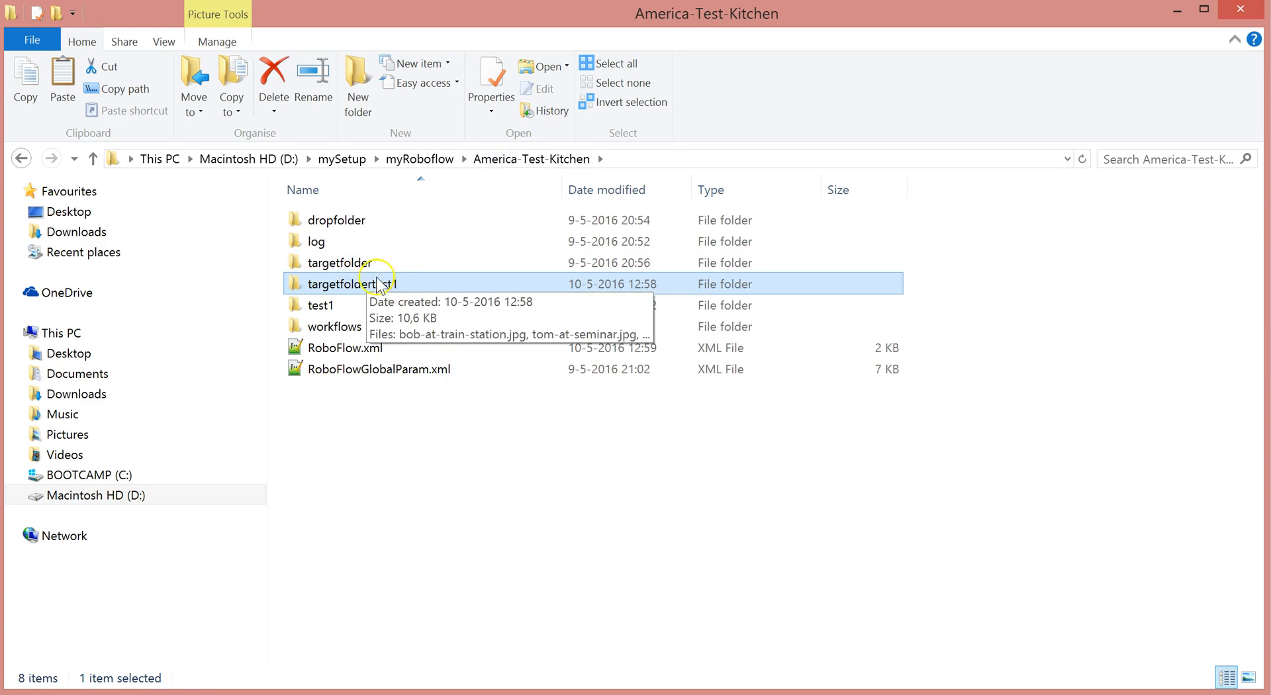
pyautogui.doubleClick(350, 264)
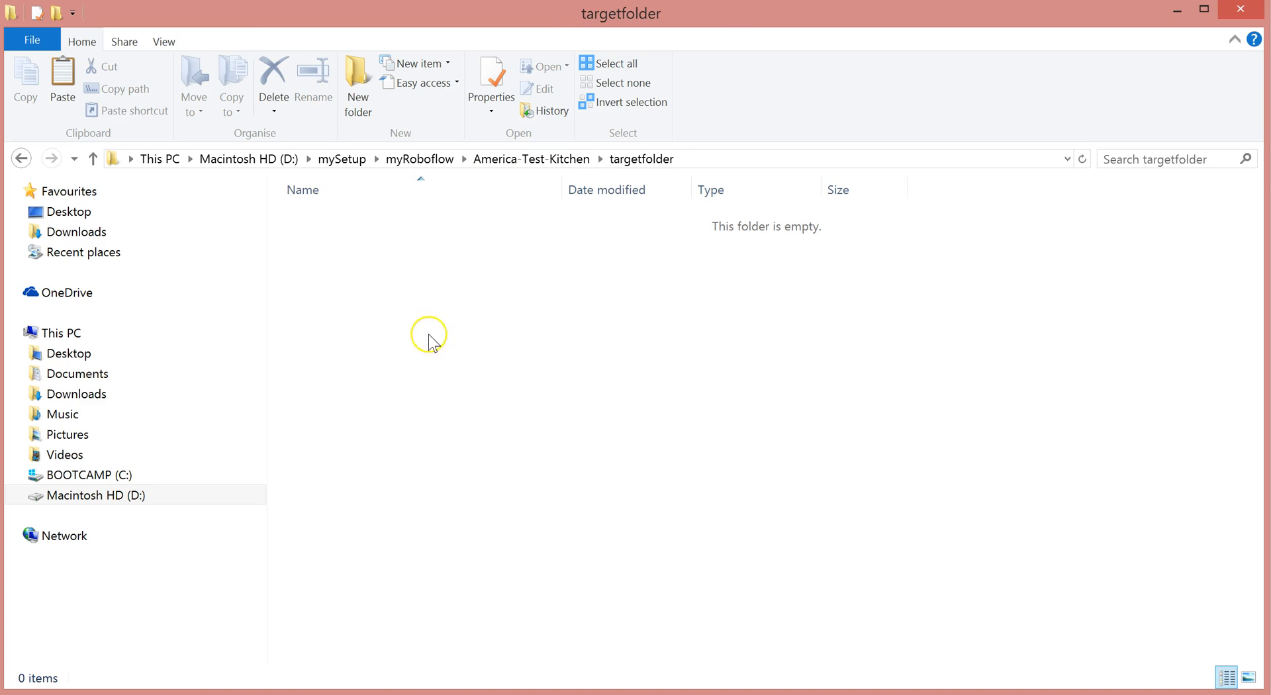
pyautogui.click(493, 160)
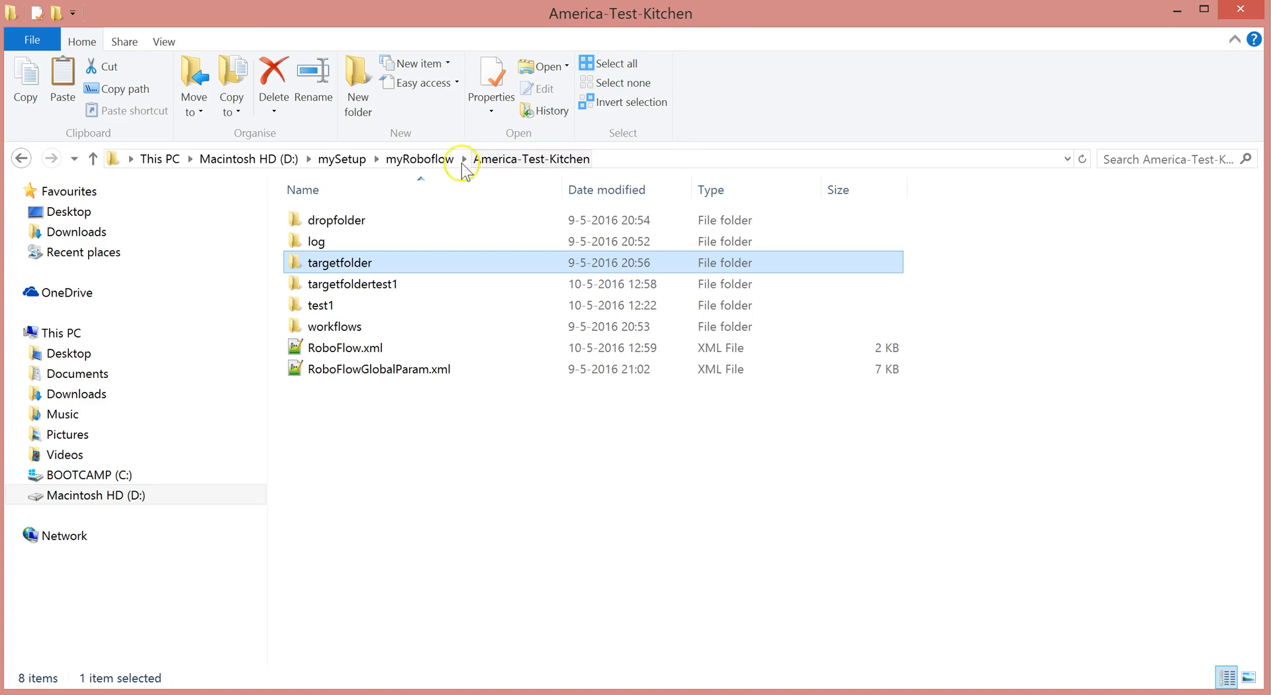
pyautogui.doubleClick(321, 224)
pyautogui.doubleClick(320, 223)
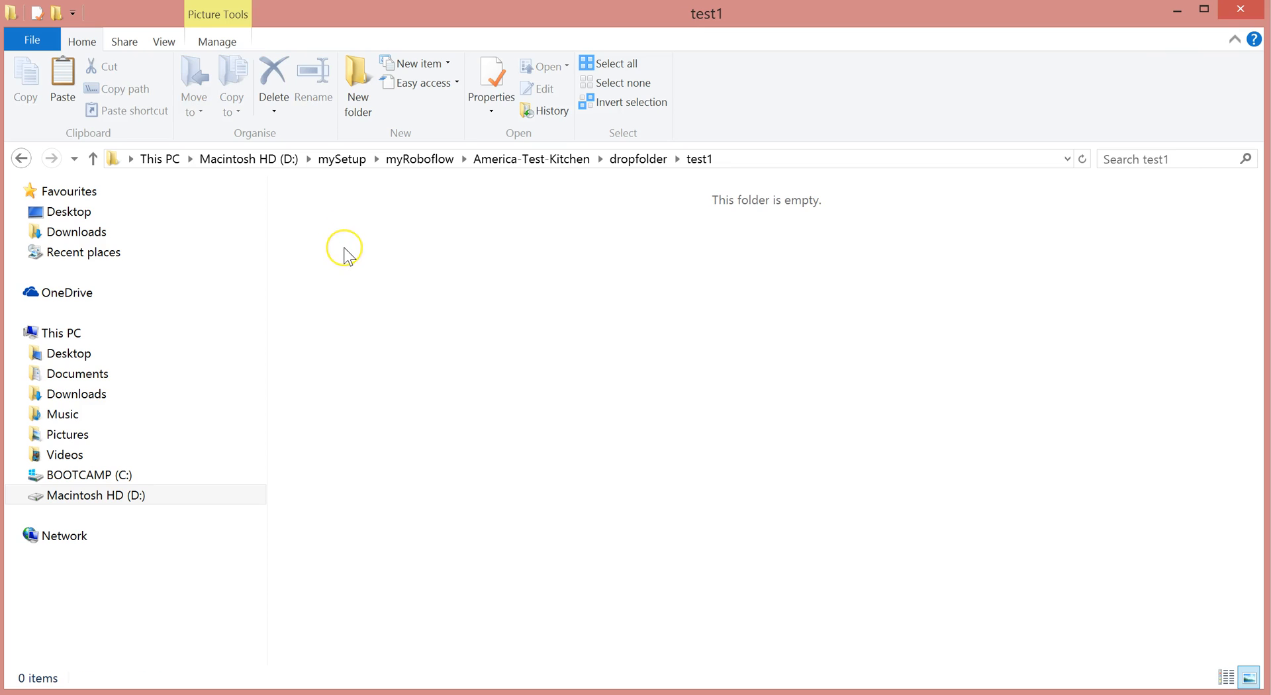
pyautogui.hotkey('ctrl', 'v')
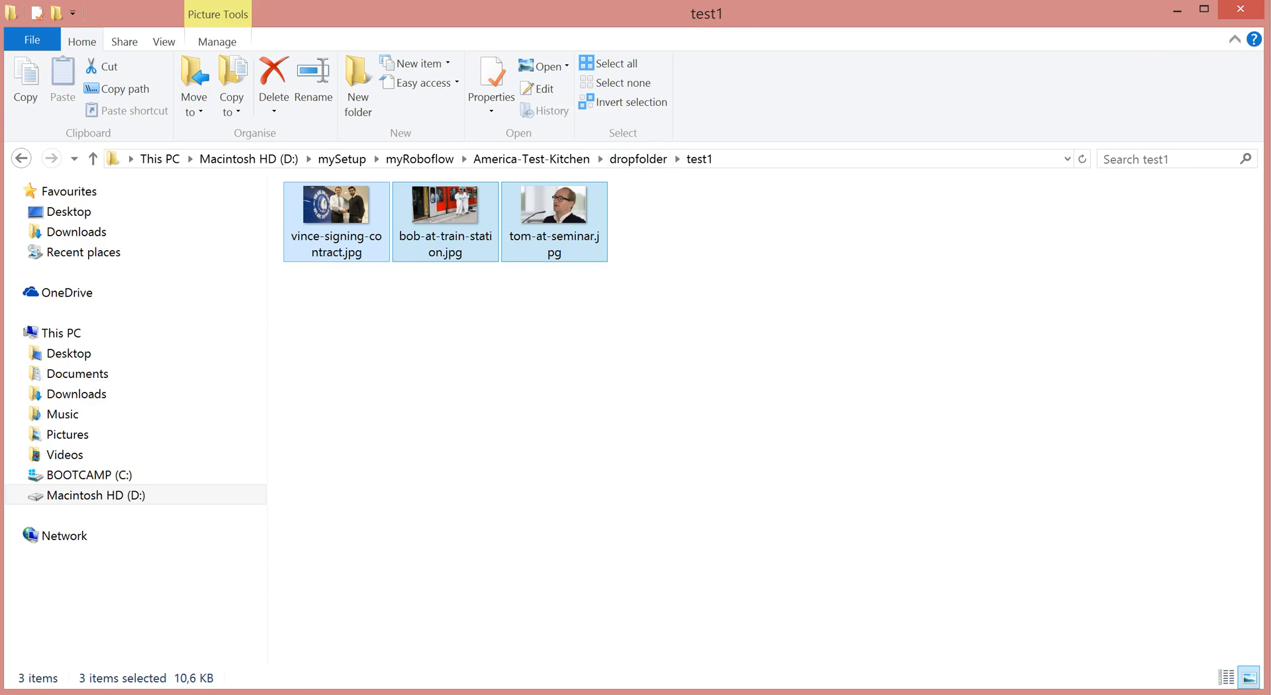
# Step: In the Cumulus client, delete the records and assets of the bob-at-train-station, tom-at-seminar and vince-signing-contract images from Sample Catalog
pyautogui.hotkey('alt', 'Tab')
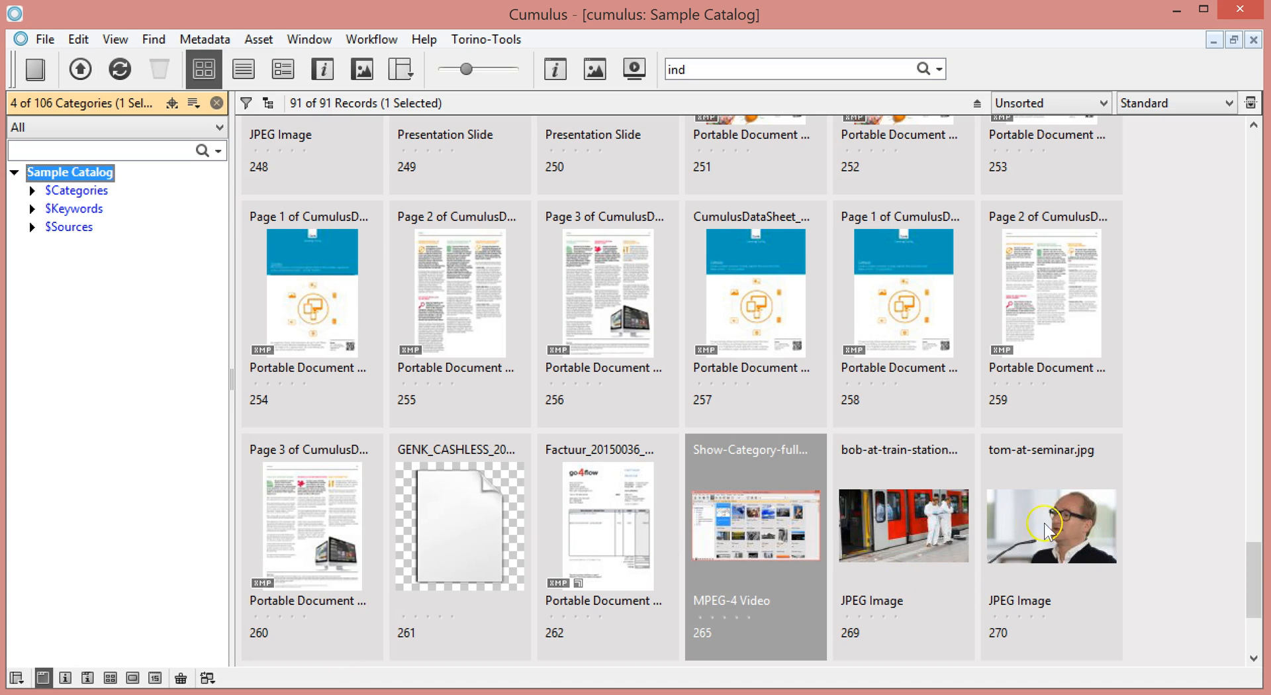
pyautogui.click(926, 554)
pyautogui.keyDown('ctrl'); pyautogui.click(1031, 561); pyautogui.keyUp('ctrl')
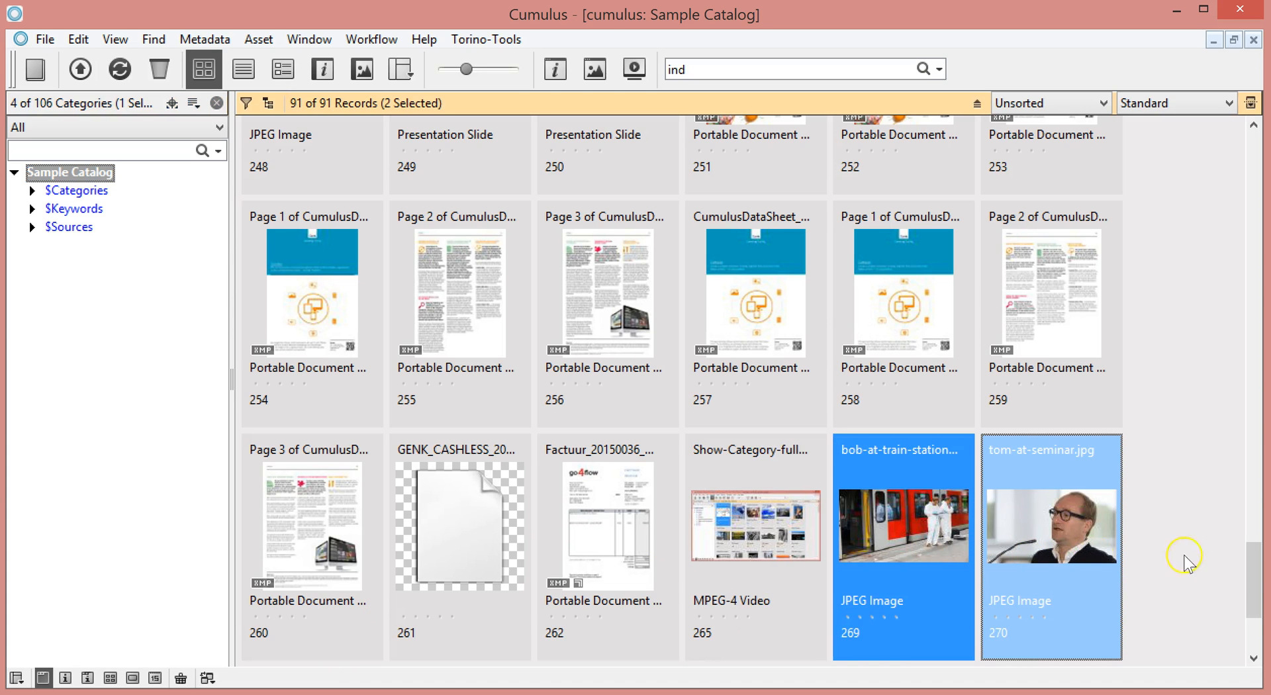
pyautogui.scroll(-3, 1248, 589)
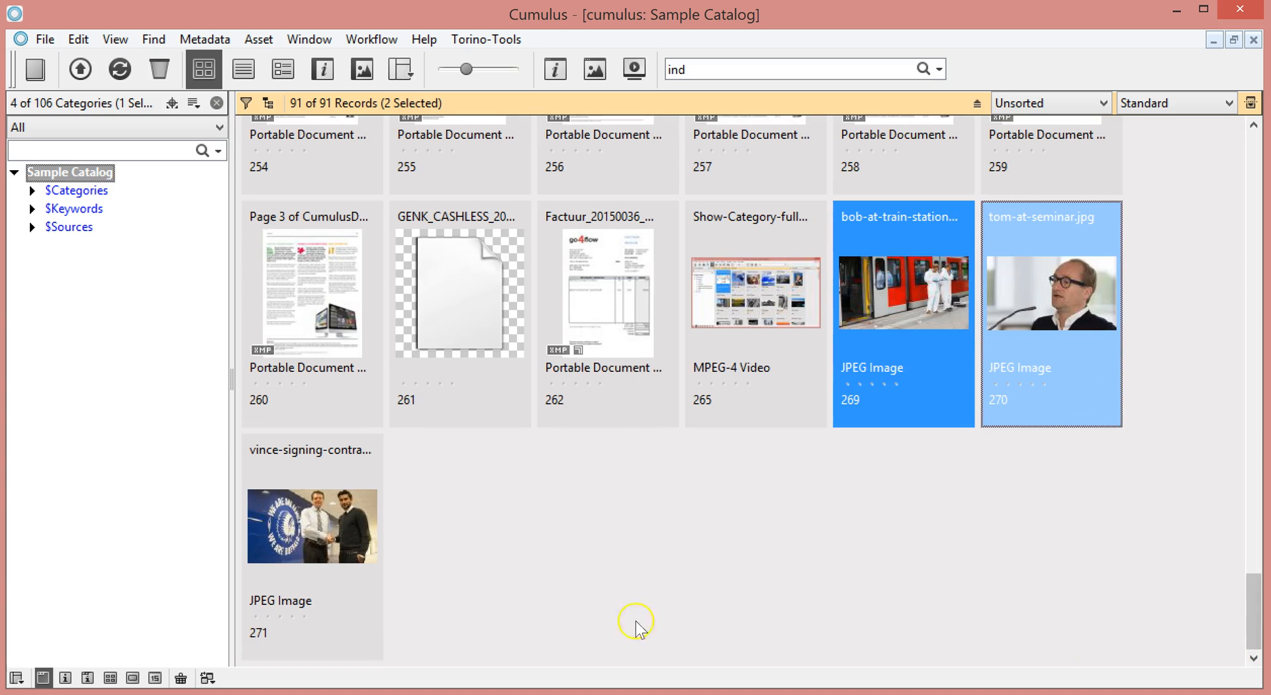
pyautogui.keyDown('ctrl'); pyautogui.click(292, 548); pyautogui.keyUp('ctrl')
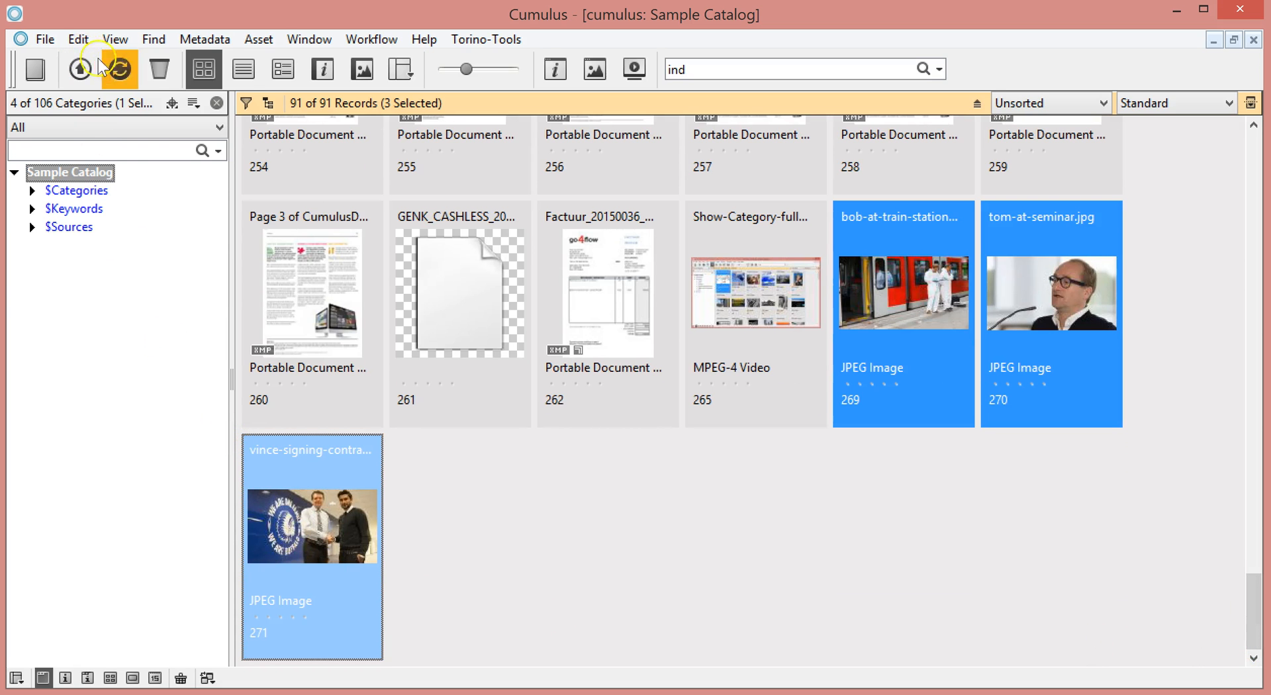
pyautogui.click(162, 68)
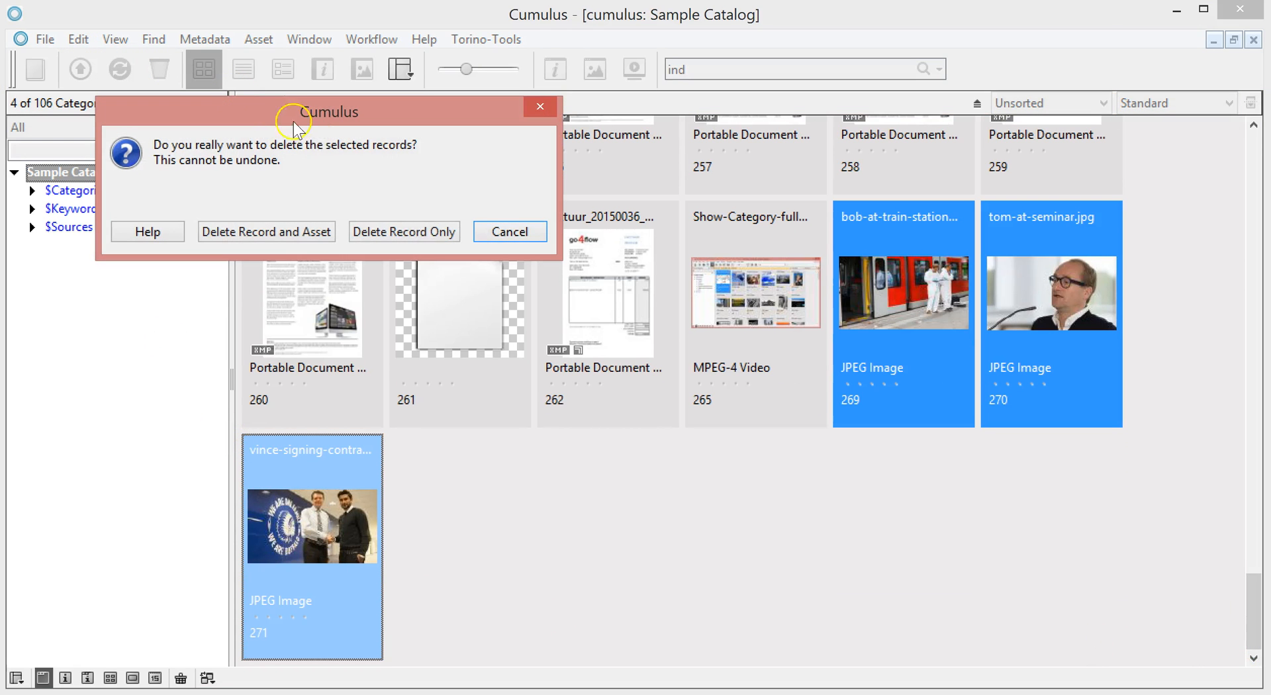
pyautogui.click(300, 236)
pyautogui.click(300, 237)
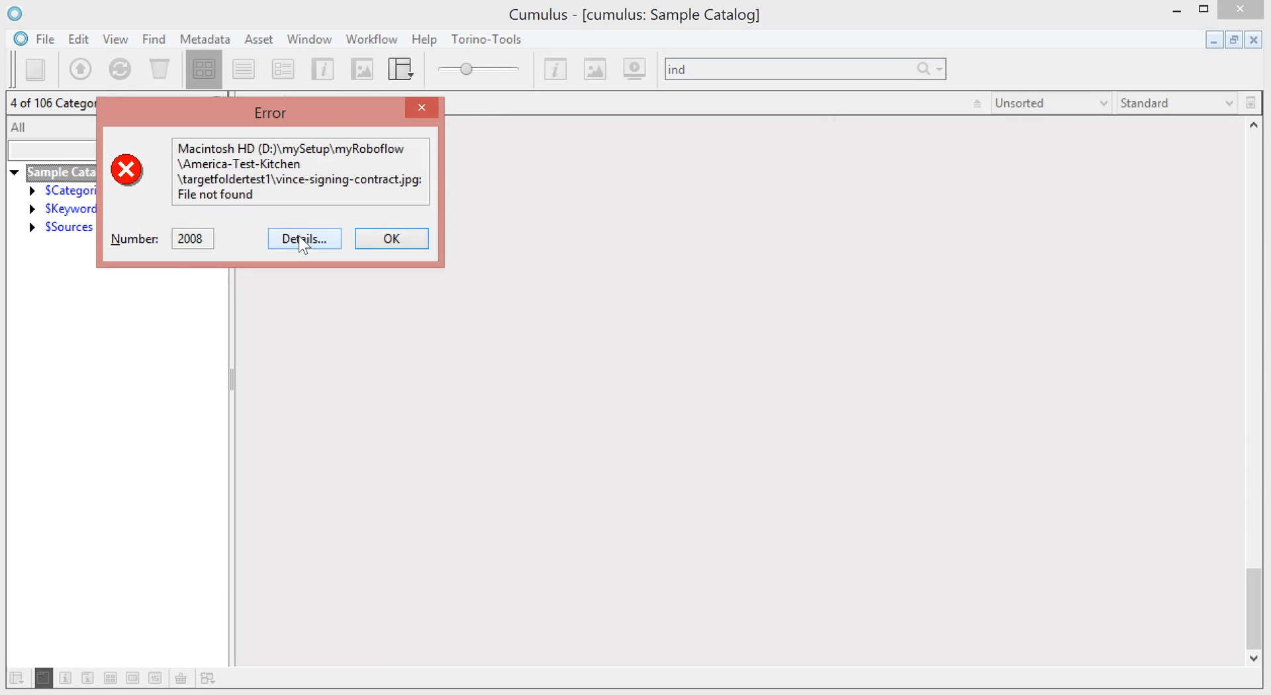
pyautogui.click(372, 245)
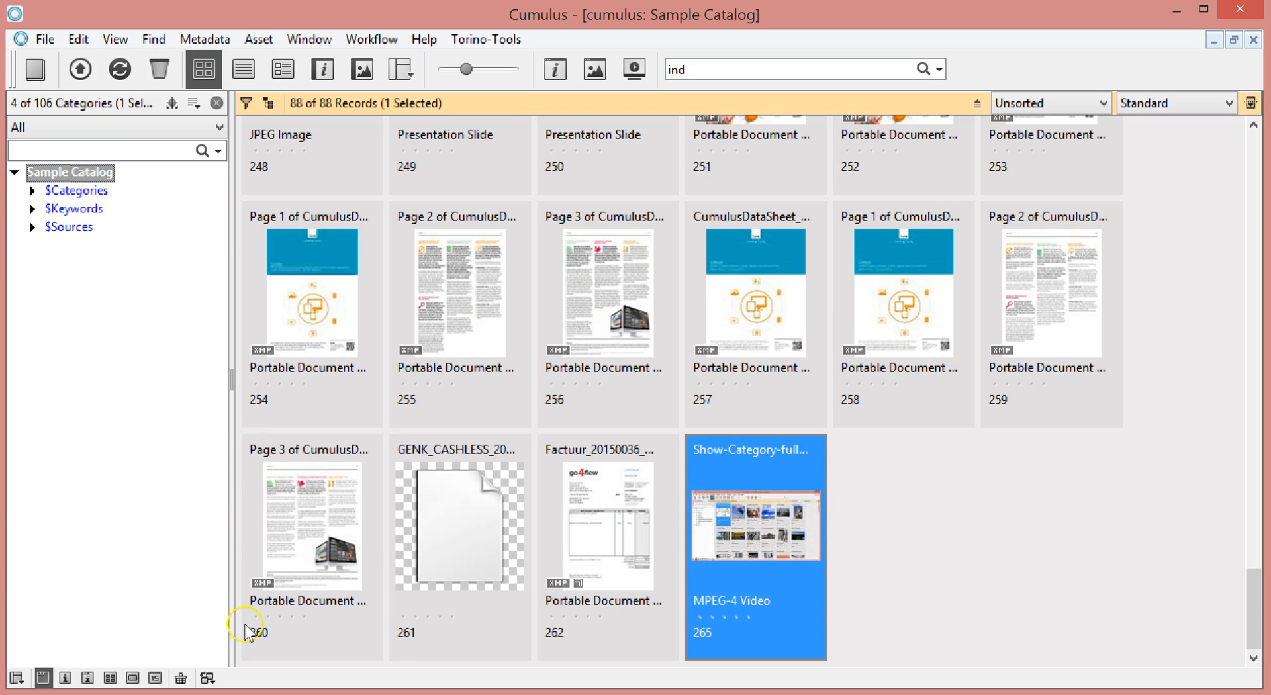
# Step: In the Cumulus Server Console, start the hotfolder-catalog-and-tag-with-regex workflow
pyautogui.click(119, 693)
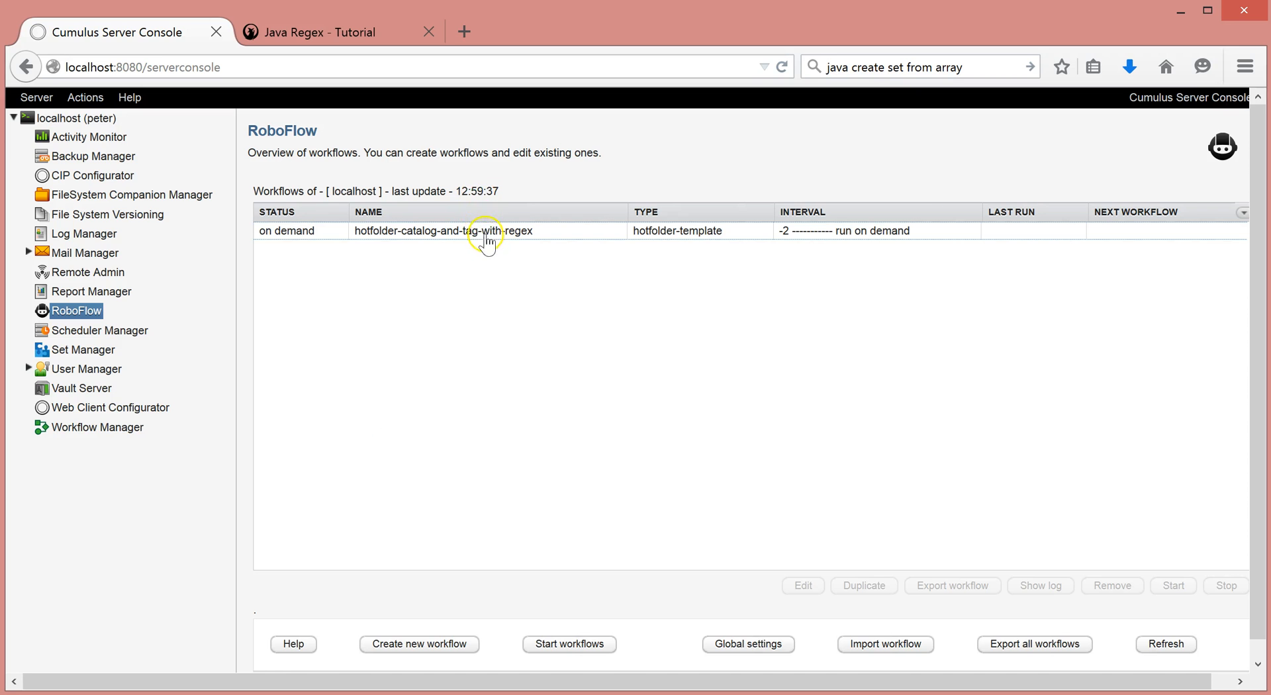
pyautogui.click(487, 233)
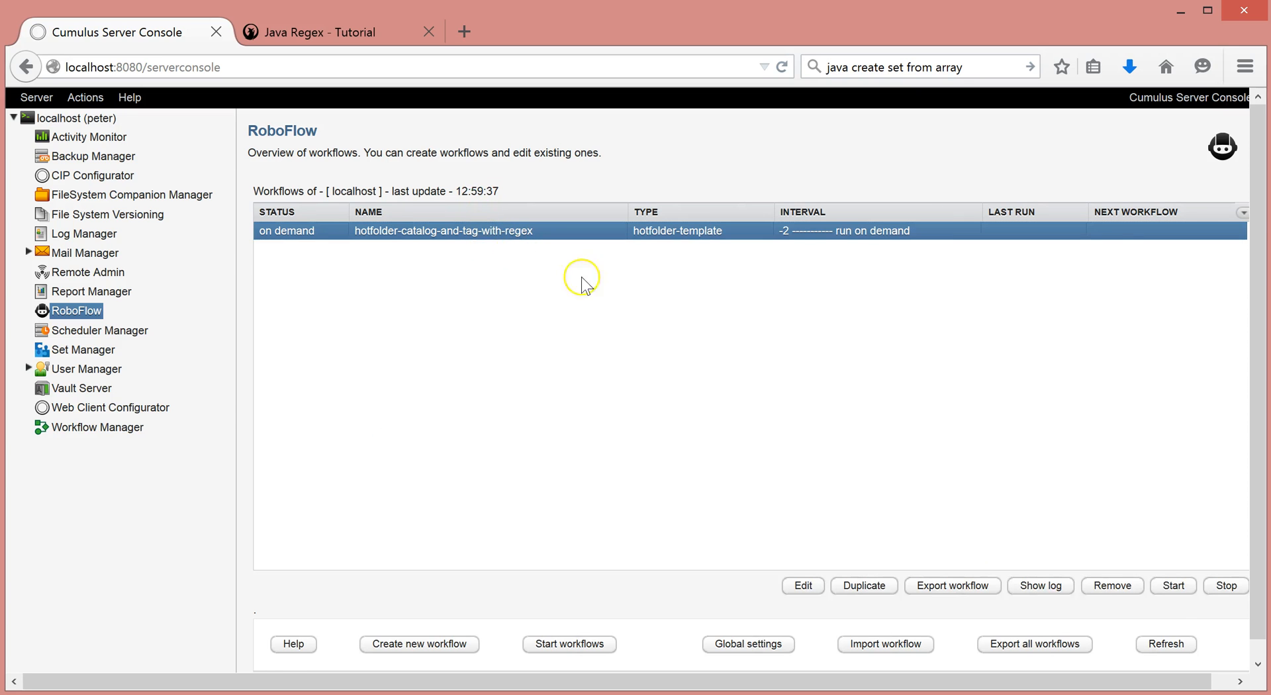
pyautogui.click(1179, 594)
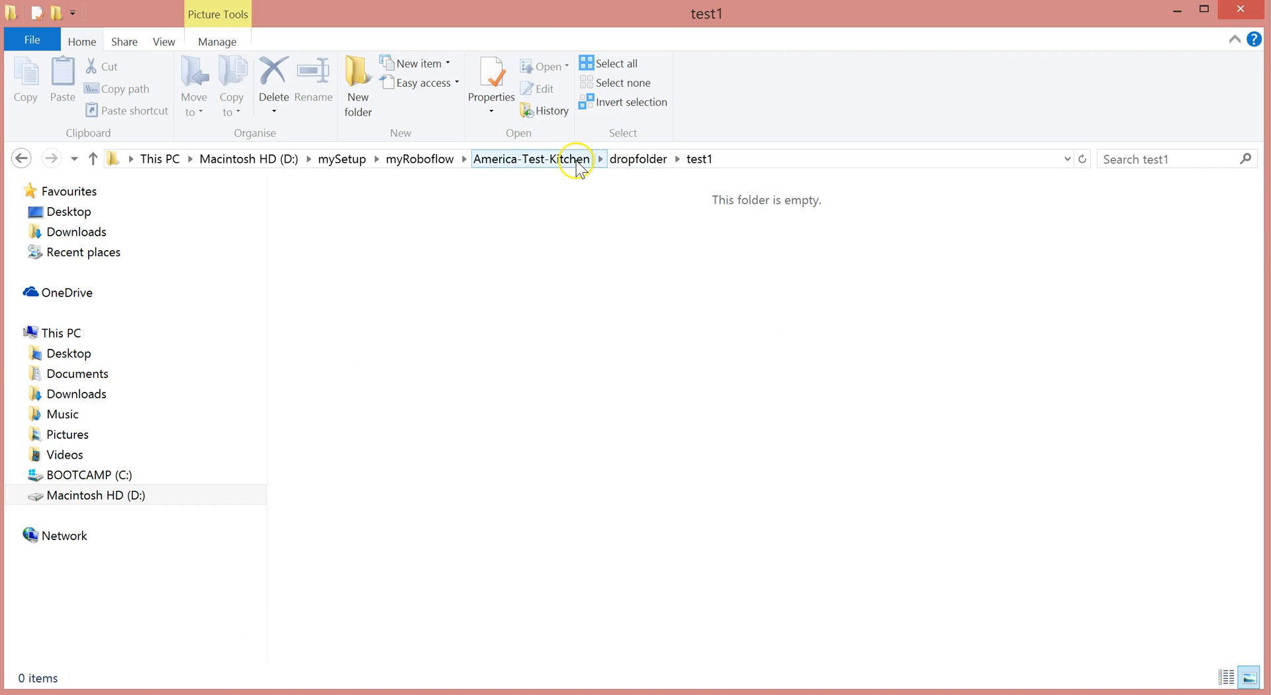
# Step: In File Explorer, open the test1 folder inside America-Test-Kitchen's targetfolder to check for the processed images
pyautogui.click(577, 166)
pyautogui.doubleClick(343, 261)
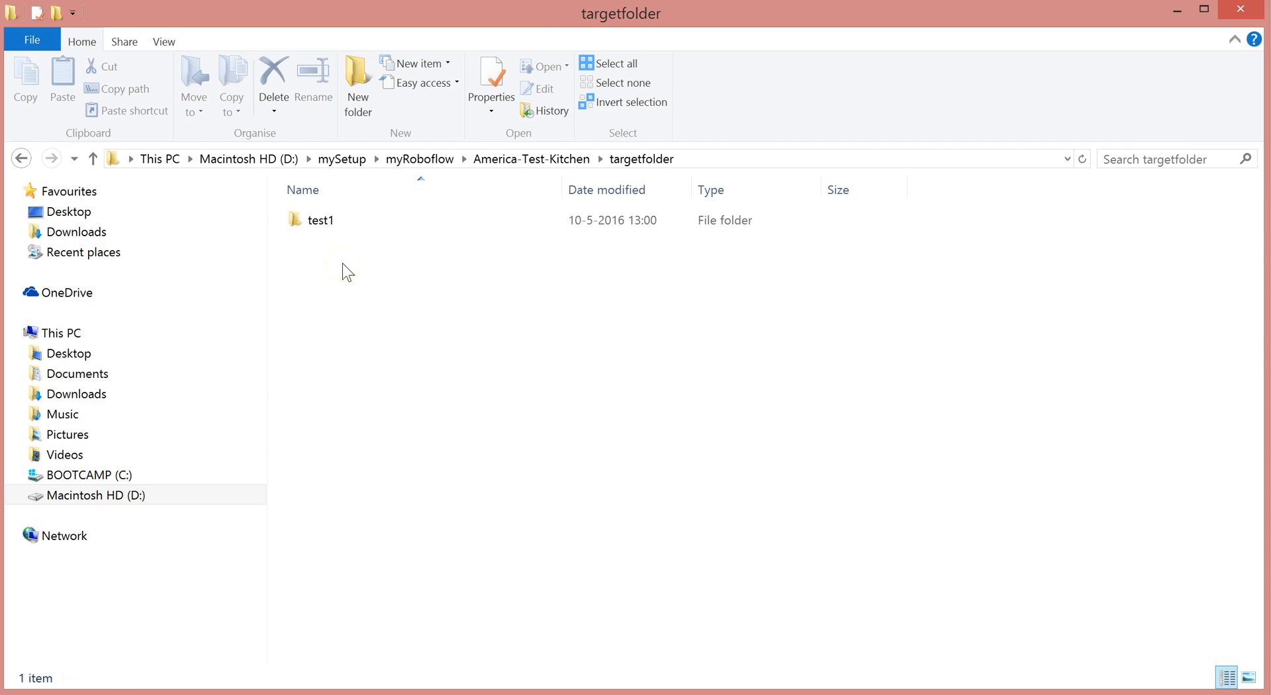
pyautogui.doubleClick(292, 222)
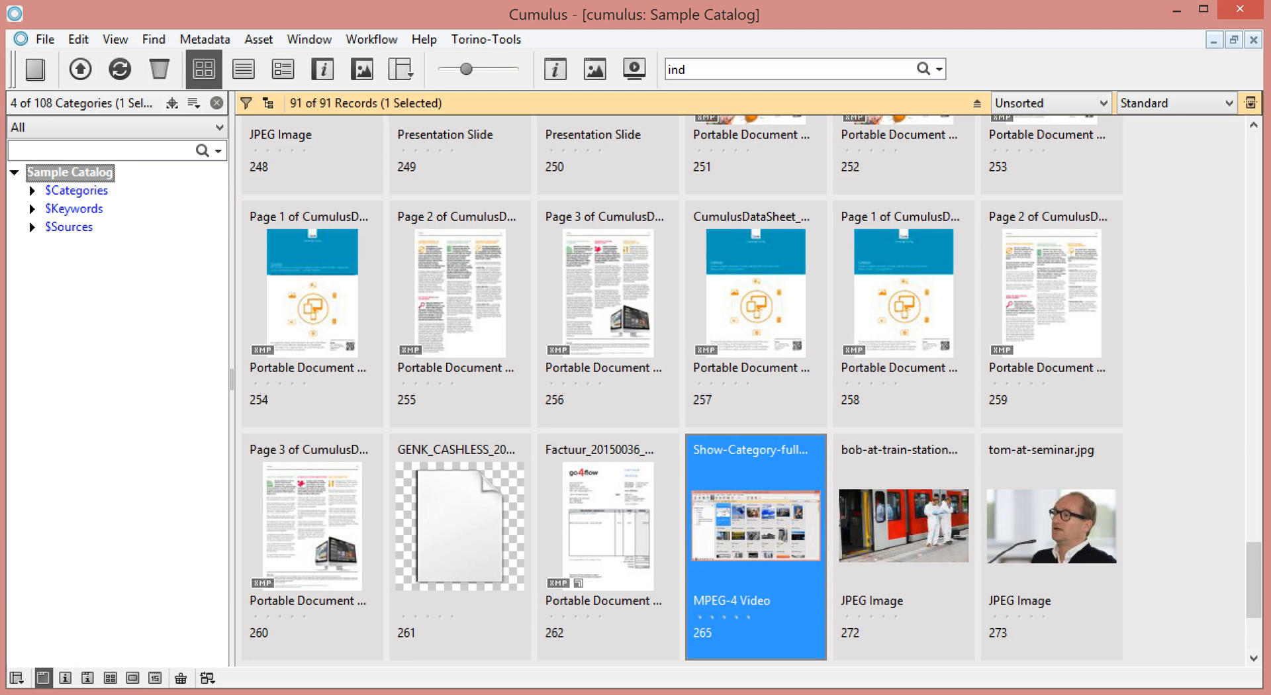
# Step: In the Cumulus client, look through the newly cataloged bob-at-train-station, tom-at-seminar and vince-signing-contract records in Sample Catalog
pyautogui.click(908, 523)
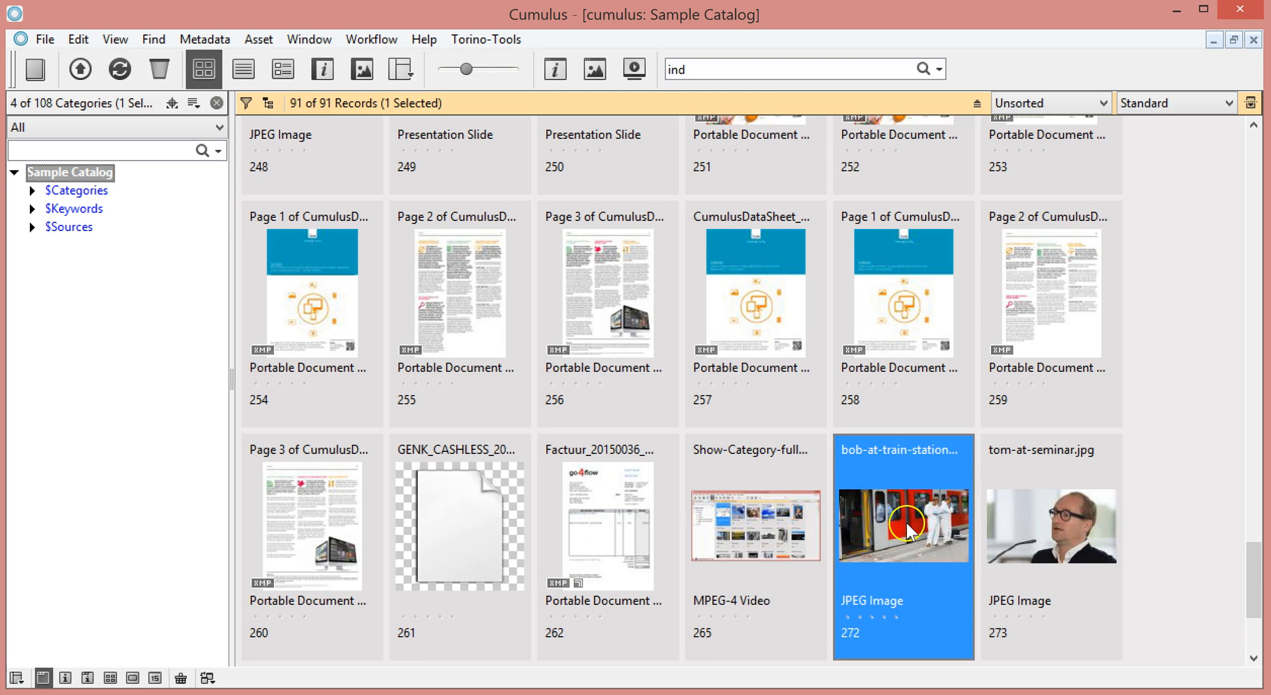
pyautogui.click(1046, 529)
pyautogui.moveTo(1251, 582); pyautogui.dragTo(1251, 613)
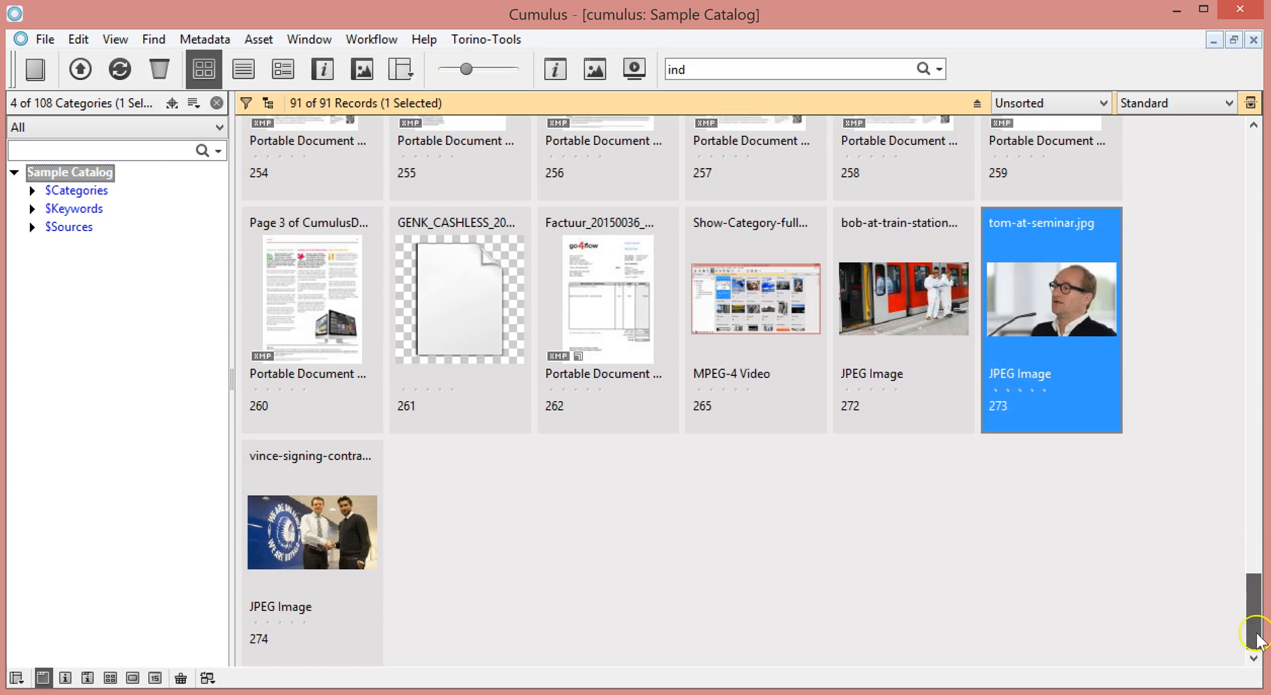
pyautogui.click(301, 539)
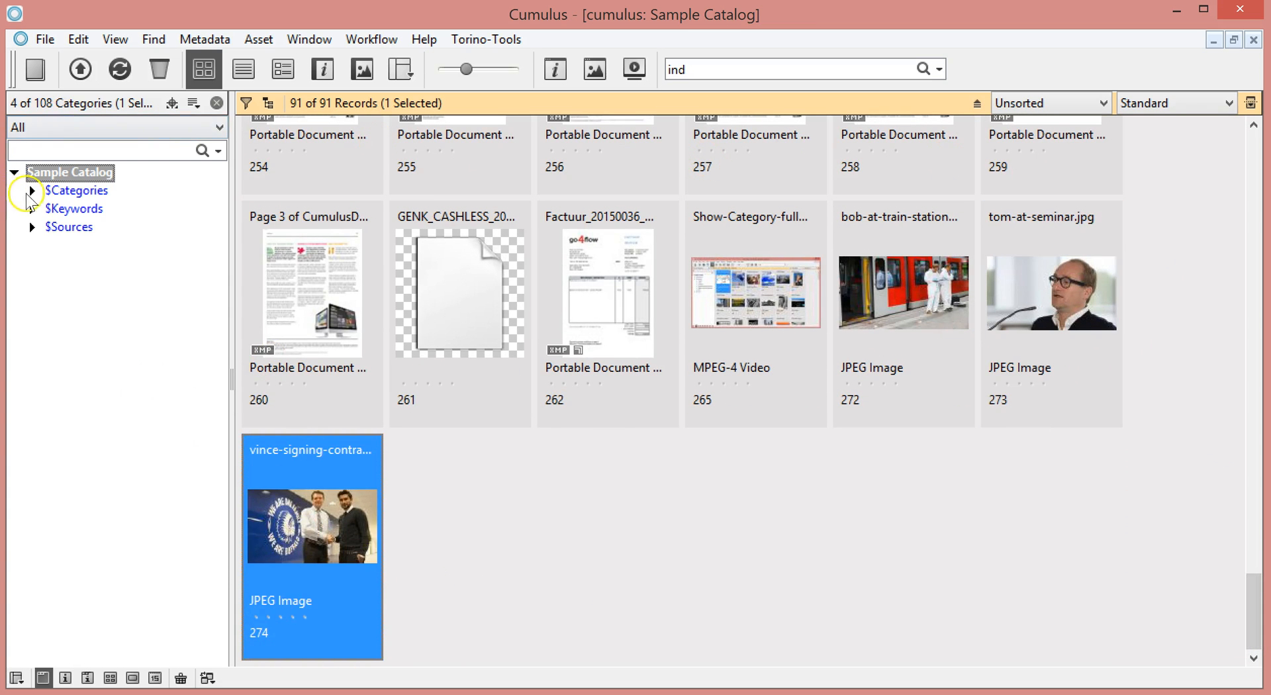
# Step: Open the asset information of bob-at-train-station.jpg and limit its category listing to Categories to check the assigned tags
pyautogui.doubleClick(927, 295)
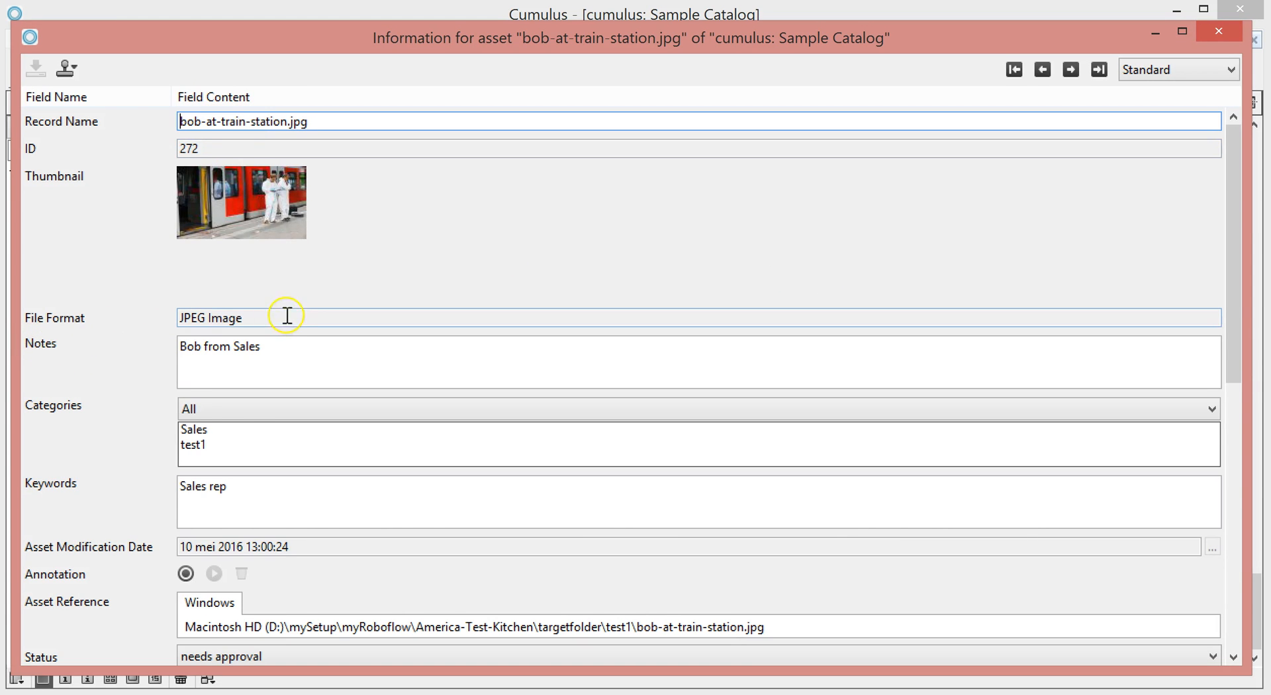
pyautogui.click(195, 432)
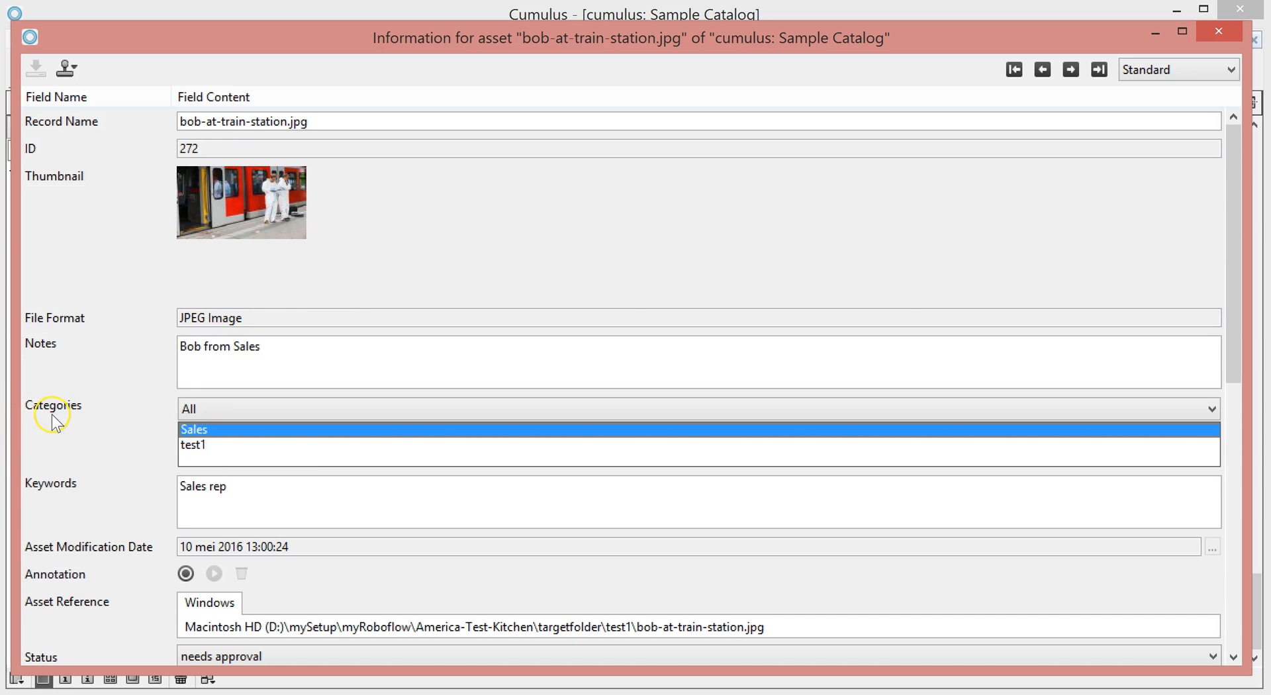
pyautogui.click(225, 414)
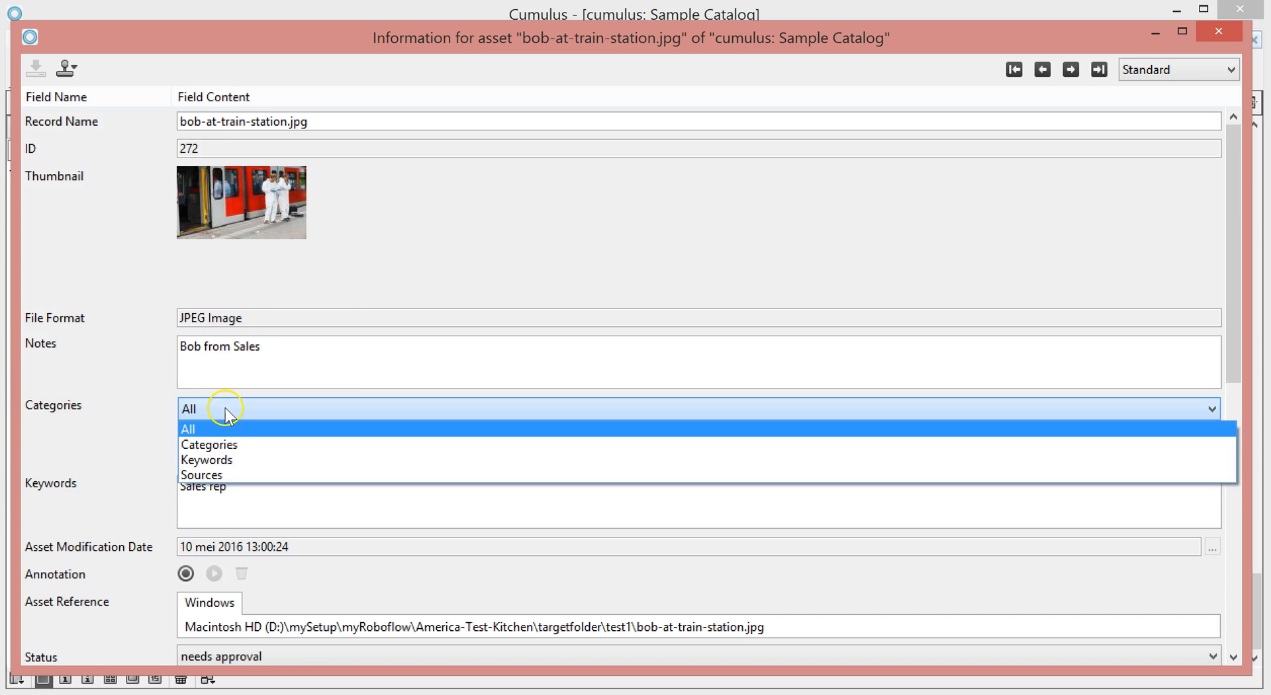
pyautogui.click(228, 443)
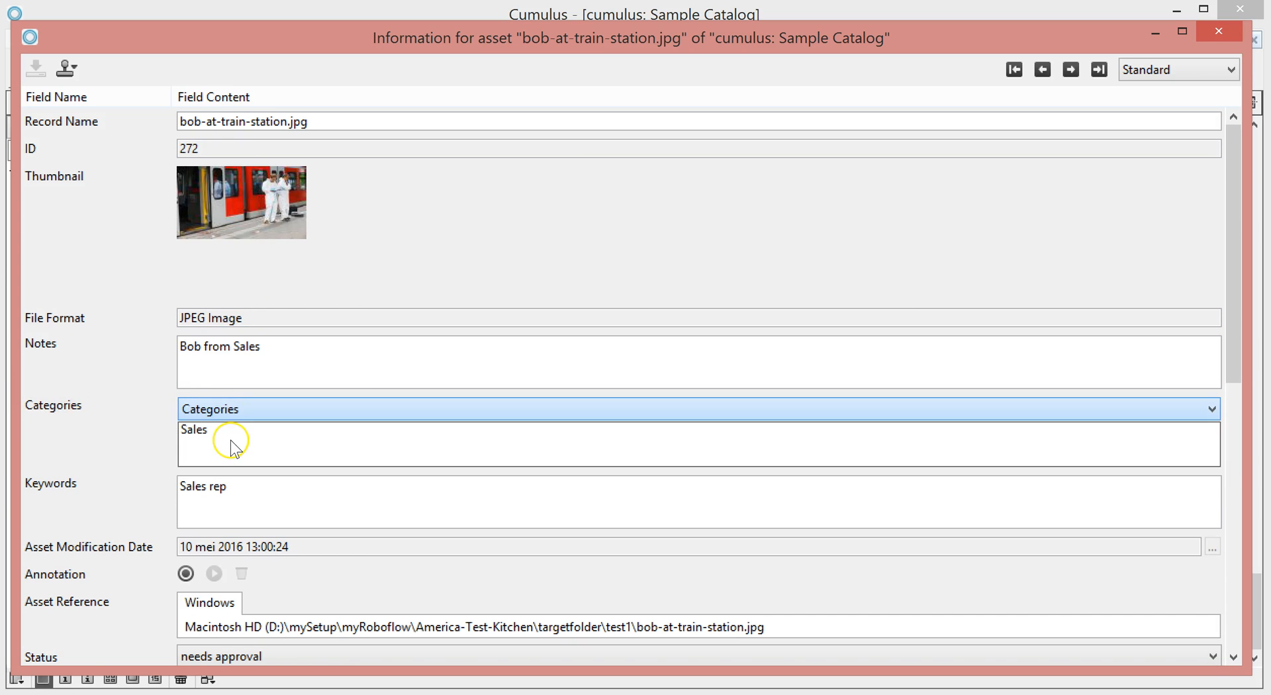
pyautogui.click(191, 431)
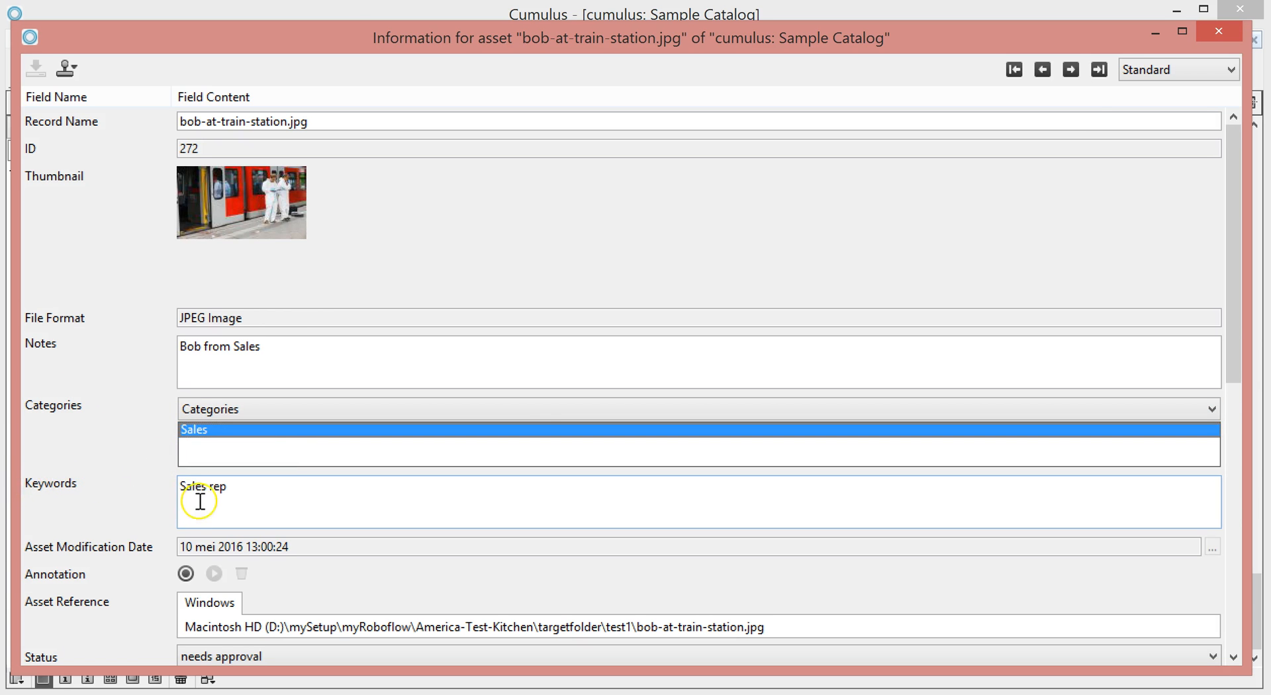
# Step: Review the asset information of tom-at-seminar.jpg and vince-signing-contract.jpg, close it, and return to the Cumulus Server Console
pyautogui.click(1072, 70)
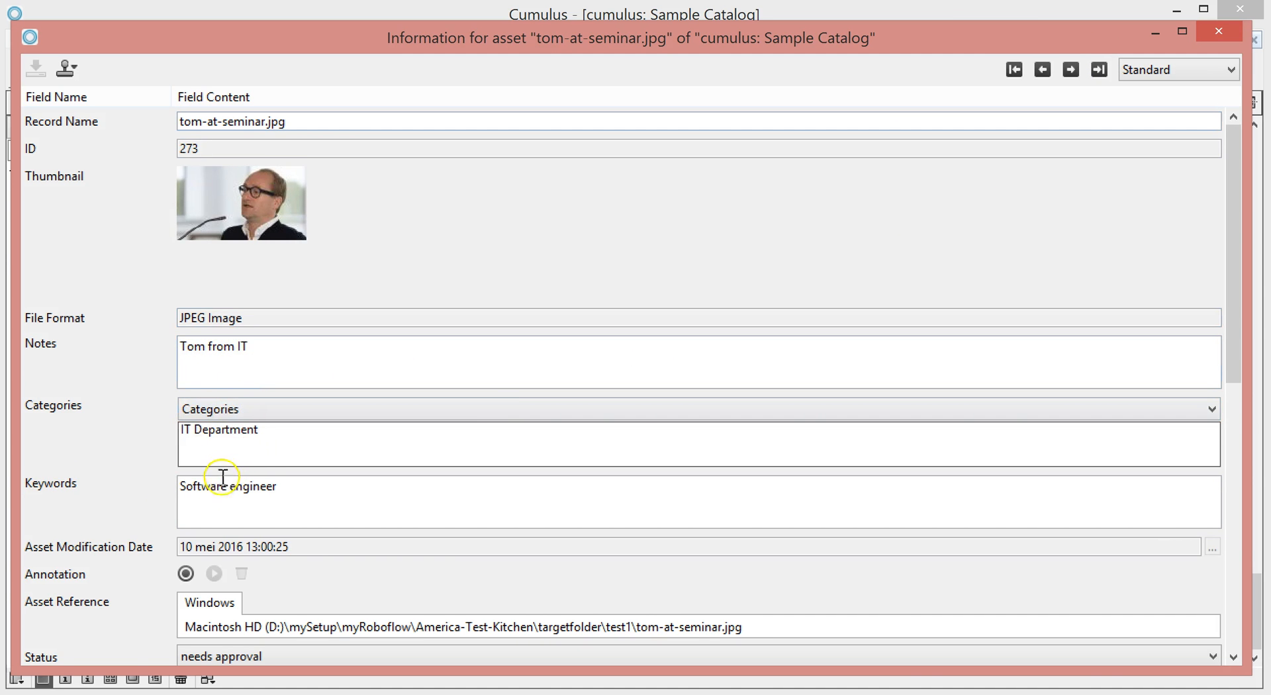
pyautogui.click(1071, 70)
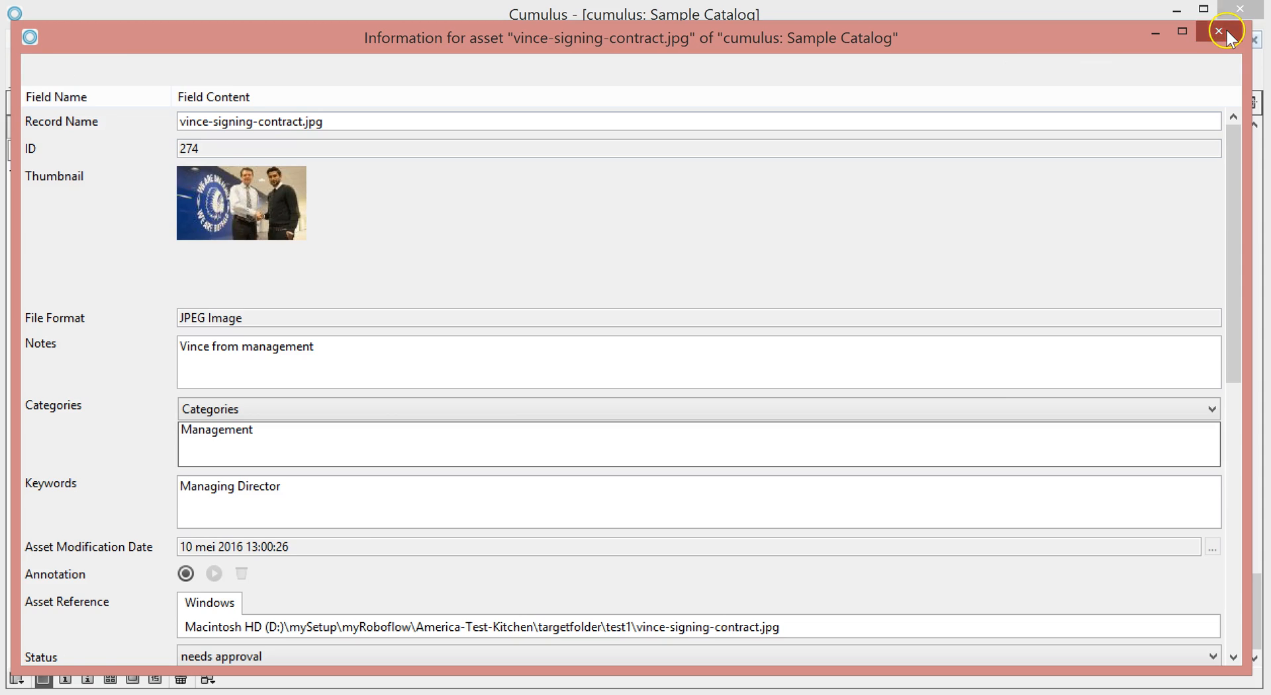
pyautogui.click(1219, 31)
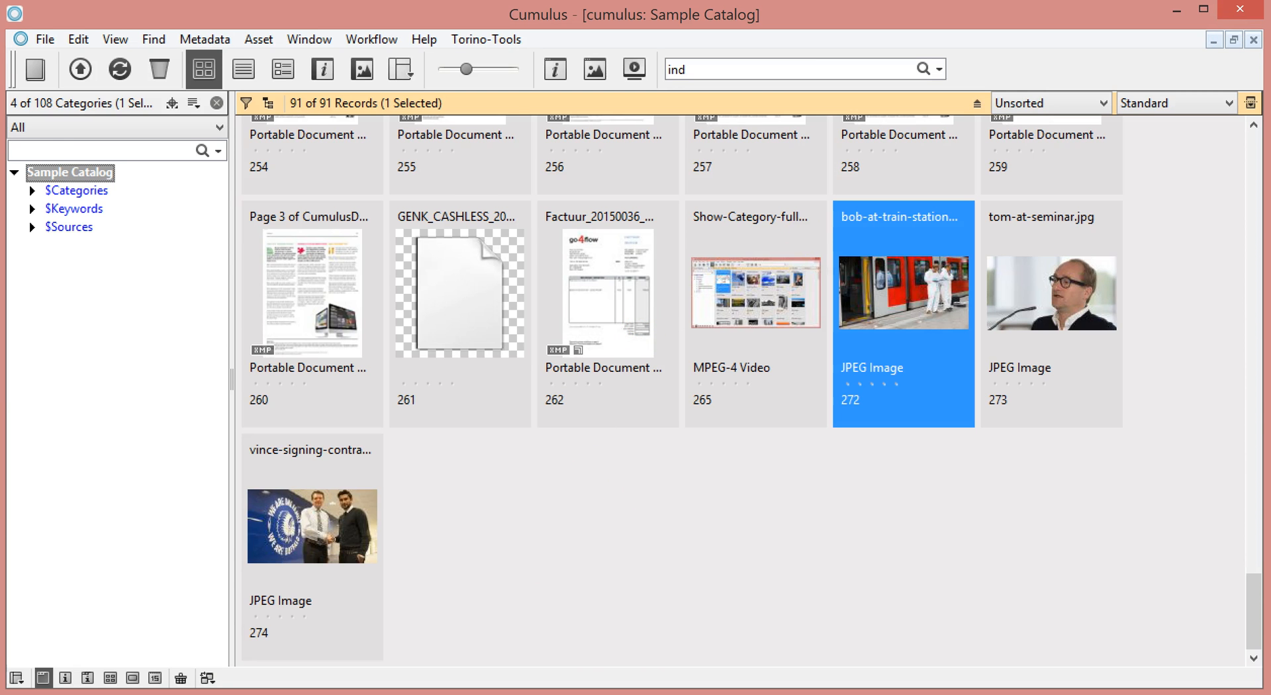
pyautogui.hotkey('alt', 'Tab')
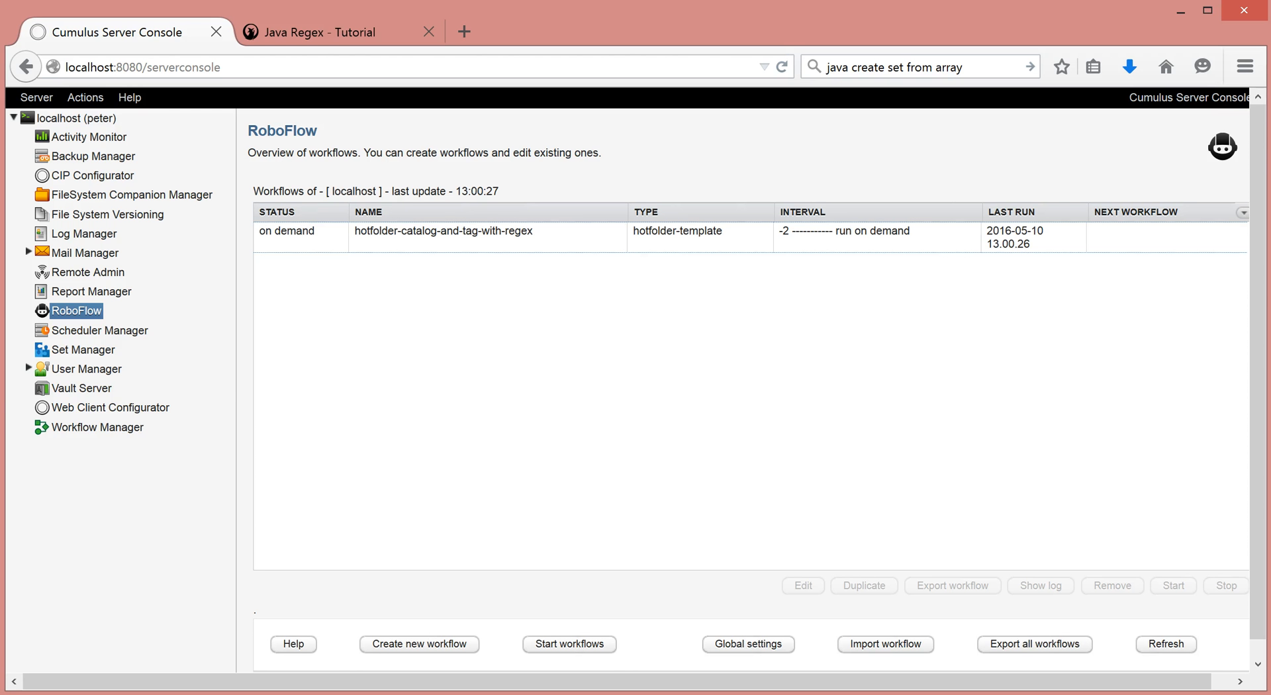